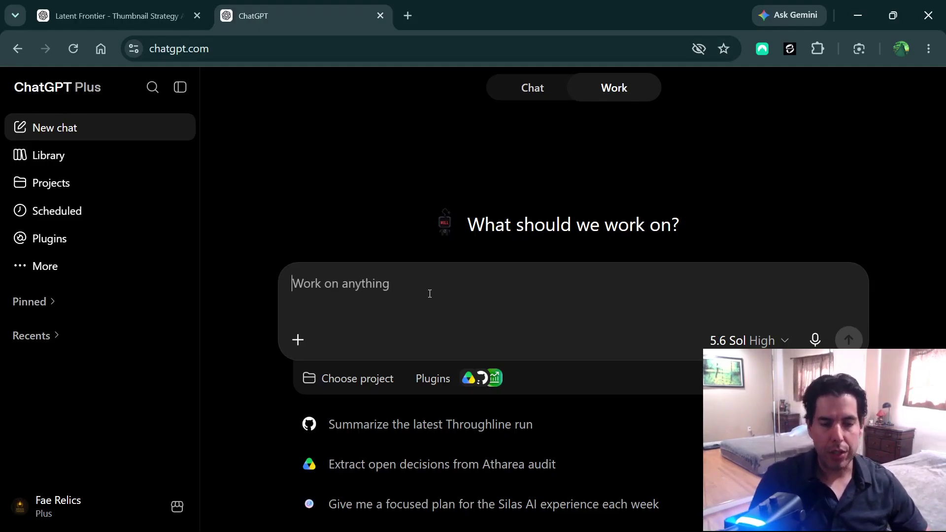
{"action": "type", "text": "let's nb"}
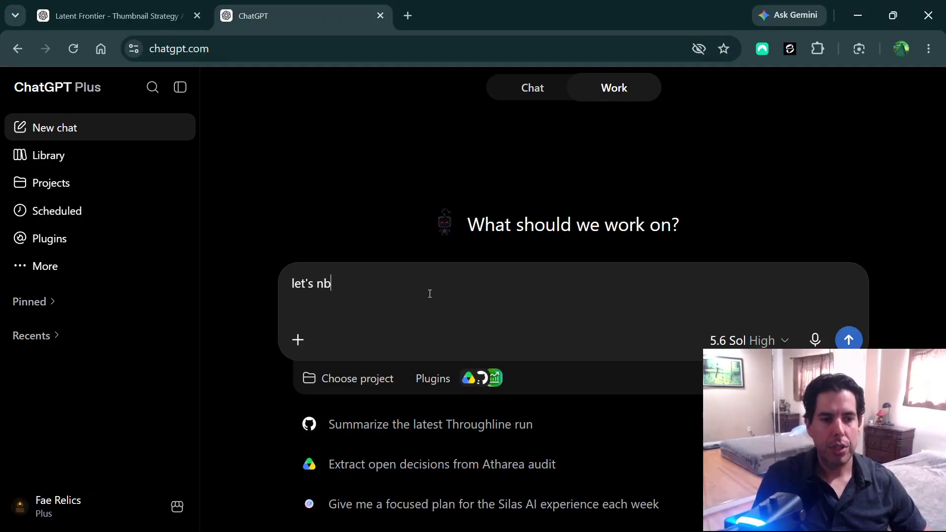
{"action": "key", "text": "BackSpace"}
{"action": "key", "text": "BackSpace"}
{"action": "type", "text": "buil"}
{"action": "key", "text": "BackSpace"}
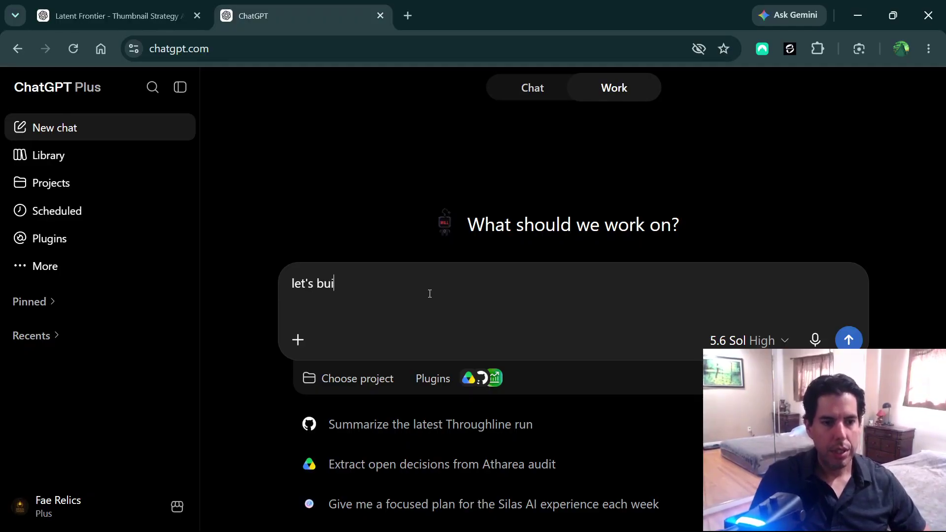
{"action": "type", "text": "ld a skill to...."}
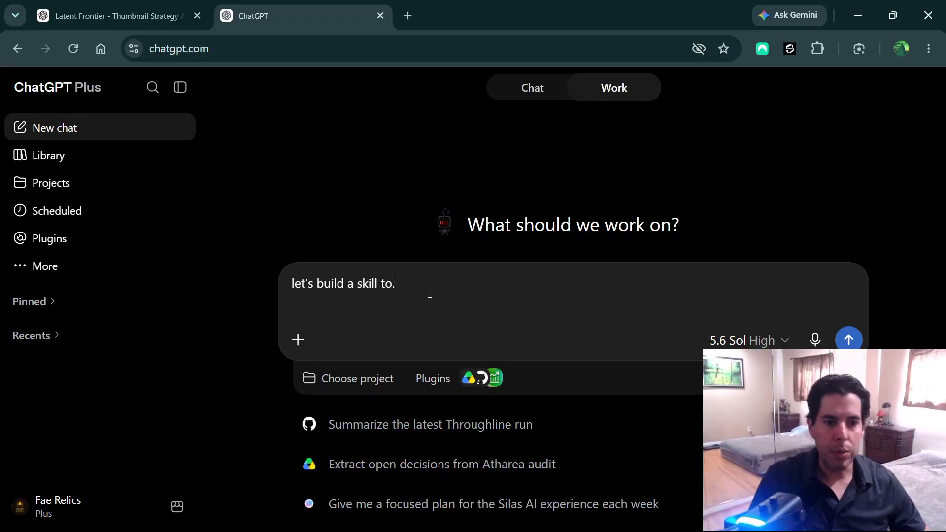
{"action": "key", "text": "BackSpace"}
{"action": "key", "text": "BackSpace"}
{"action": "key", "text": "BackSpace"}
{"action": "key", "text": "BackSpace"}
{"action": "key", "text": "BackSpace"}
{"action": "key", "text": "BackSpace"}
{"action": "key", "text": "BackSpace"}
{"action": "key", "text": "BackSpace"}
{"action": "key", "text": "BackSpace"}
{"action": "key", "text": "BackSpace"}
{"action": "key", "text": "BackSpace"}
{"action": "key", "text": "BackSpace"}
{"action": "key", "text": "BackSpace"}
{"action": "key", "text": "BackSpace"}
{"action": "key", "text": "BackSpace"}
{"action": "key", "text": "BackSpace"}
{"action": "key", "text": "BackSpace"}
{"action": "key", "text": "BackSpace"}
{"action": "key", "text": "BackSpace"}
{"action": "key", "text": "BackSpace"}
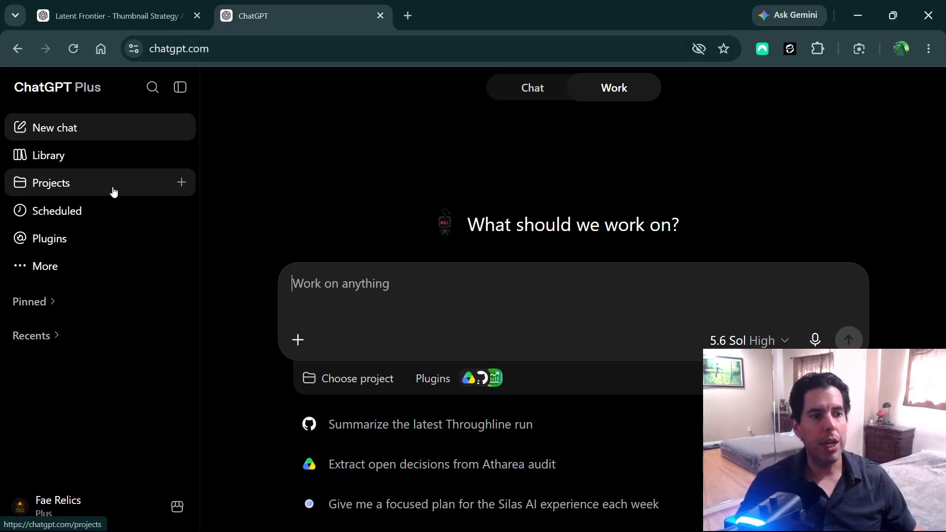
Open the list of skills within the plugins area
{"action": "left_click", "coordinate": [47, 237]}
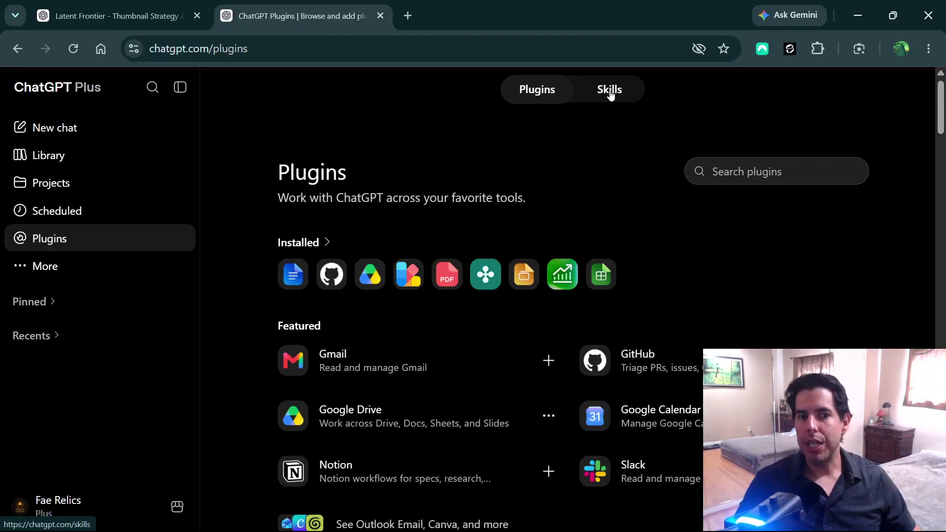
{"action": "left_click", "coordinate": [609, 92]}
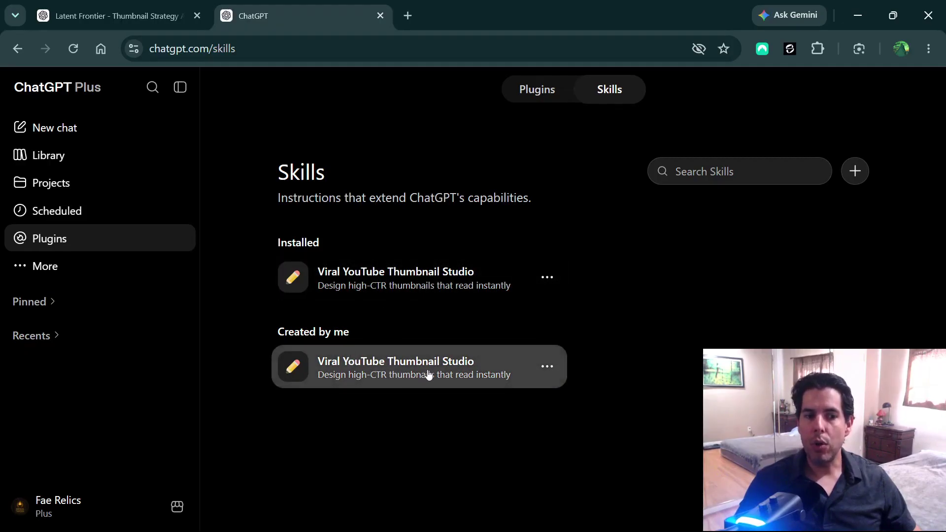
{"action": "left_click", "coordinate": [861, 181]}
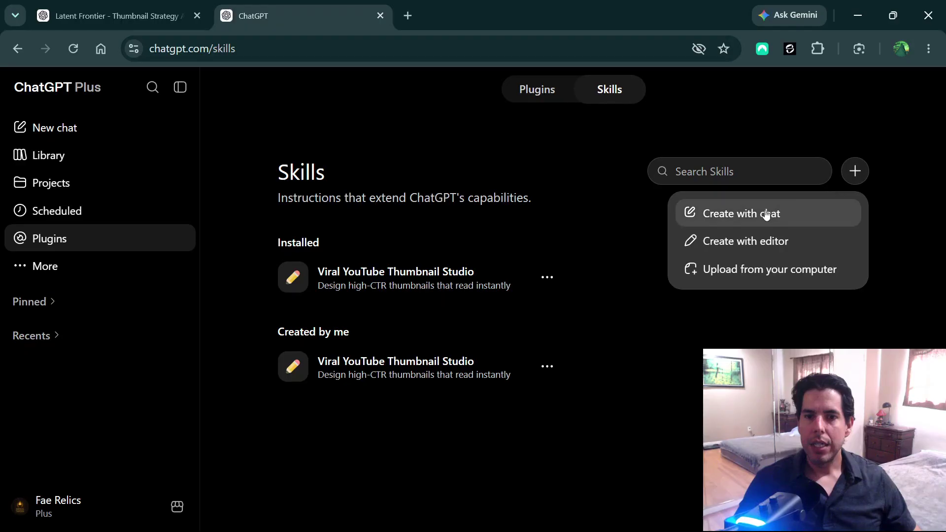
{"action": "left_click", "coordinate": [725, 244]}
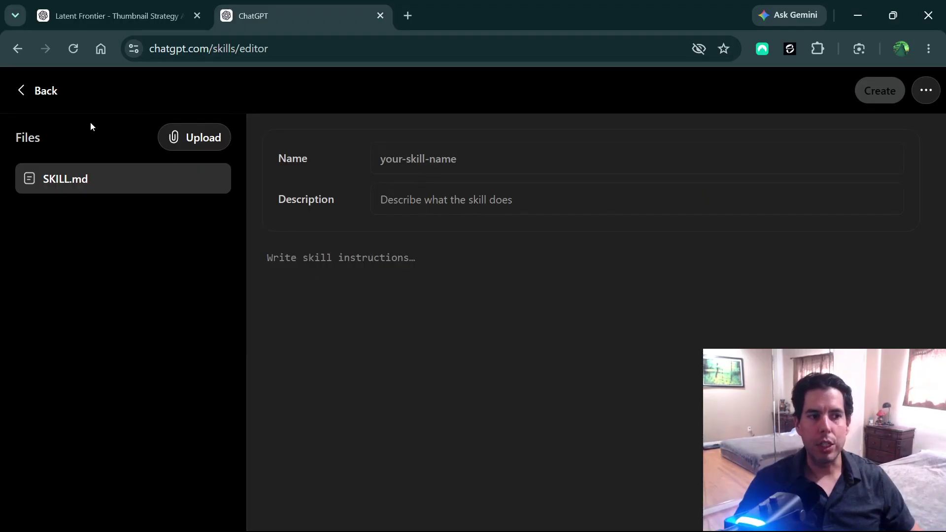
{"action": "left_click", "coordinate": [43, 91]}
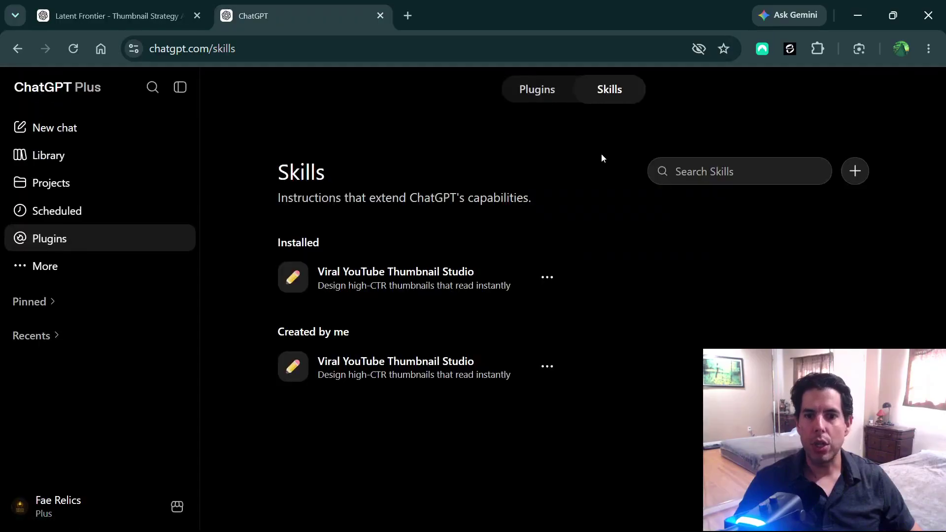
{"action": "left_click", "coordinate": [861, 179]}
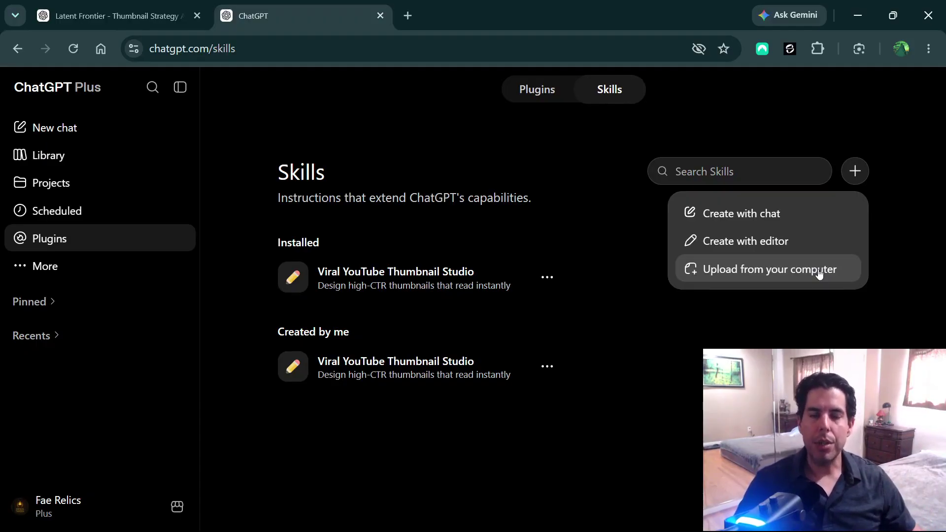
{"action": "left_click", "coordinate": [767, 245]}
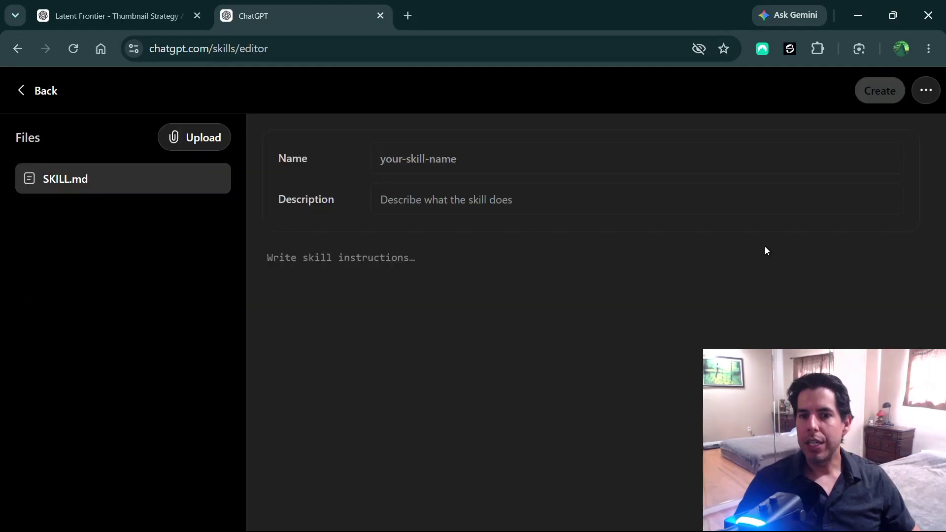
{"action": "left_click", "coordinate": [43, 90]}
{"action": "left_click", "coordinate": [855, 173]}
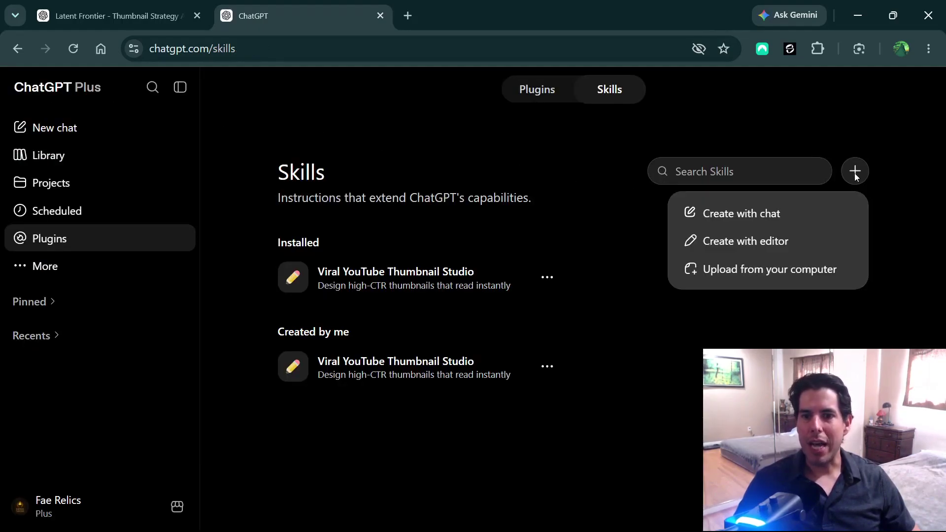
{"action": "left_click", "coordinate": [788, 215]}
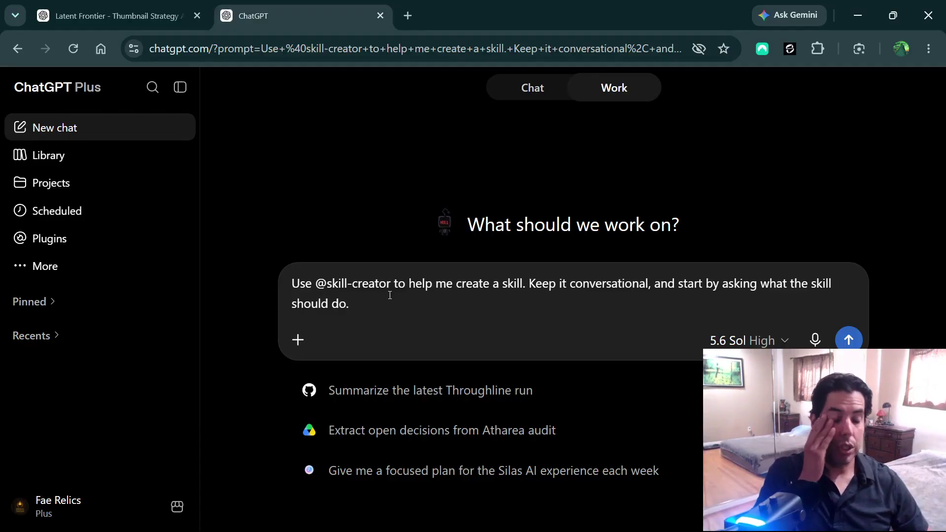
{"action": "key", "text": "BackSpace"}
{"action": "key", "text": "BackSpace"}
{"action": "key", "text": "BackSpace"}
{"action": "key", "text": "BackSpace"}
{"action": "key", "text": "BackSpace"}
{"action": "key", "text": "BackSpace"}
{"action": "key", "text": "BackSpace"}
{"action": "key", "text": "BackSpace"}
{"action": "key", "text": "BackSpace"}
{"action": "key", "text": "BackSpace"}
{"action": "key", "text": "BackSpace"}
{"action": "key", "text": "BackSpace"}
{"action": "key", "text": "BackSpace"}
{"action": "key", "text": "BackSpace"}
{"action": "key", "text": "BackSpace"}
{"action": "key", "text": "BackSpace"}
{"action": "key", "text": "BackSpace"}
{"action": "key", "text": "BackSpace"}
{"action": "key", "text": "BackSpace"}
{"action": "key", "text": "BackSpace"}
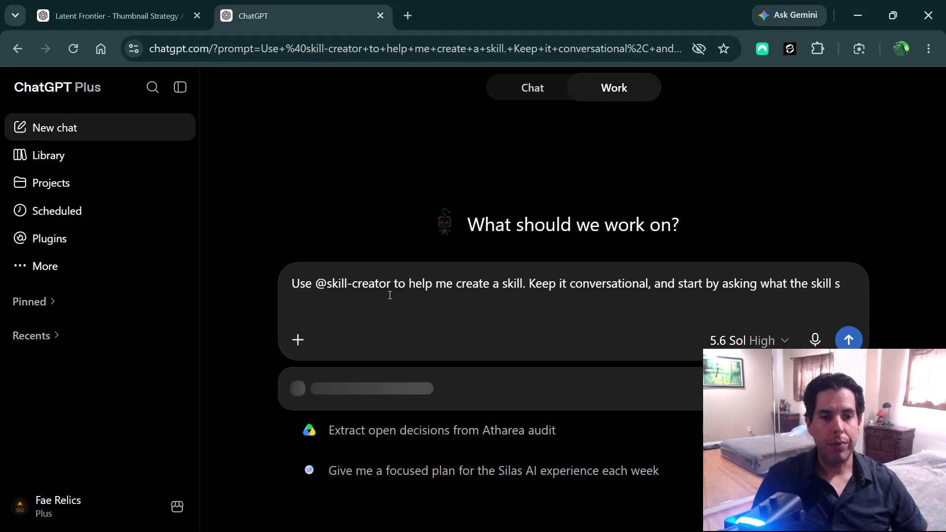
{"action": "key", "text": "BackSpace"}
{"action": "key", "text": "BackSpace"}
{"action": "key", "text": "BackSpace"}
{"action": "key", "text": "BackSpace"}
{"action": "key", "text": "BackSpace"}
{"action": "key", "text": "BackSpace"}
{"action": "key", "text": "BackSpace"}
{"action": "key", "text": "BackSpace"}
{"action": "key", "text": "BackSpace"}
{"action": "key", "text": "BackSpace"}
{"action": "key", "text": "BackSpace"}
{"action": "key", "text": "BackSpace"}
{"action": "key", "text": "BackSpace"}
{"action": "key", "text": "BackSpace"}
{"action": "key", "text": "BackSpace"}
{"action": "key", "text": "BackSpace"}
{"action": "key", "text": "BackSpace"}
{"action": "key", "text": "BackSpace"}
{"action": "key", "text": "BackSpace"}
{"action": "key", "text": "BackSpace"}
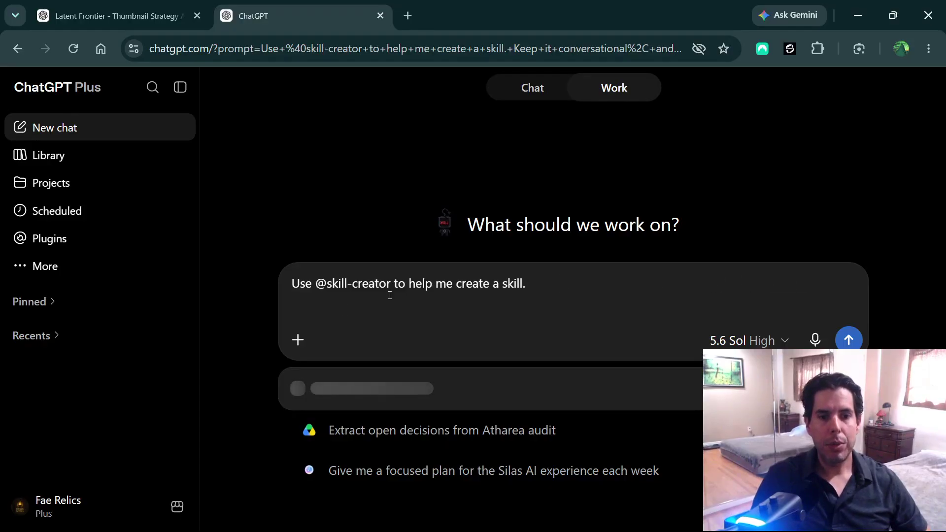
Continue the skill-creator prompt with "that will scan the markets"
{"action": "type", "text": "that wi"}
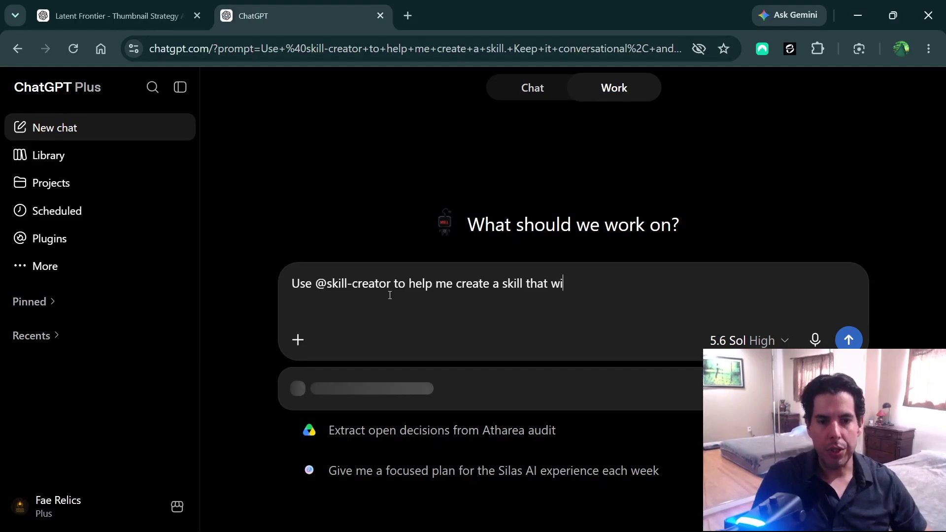
{"action": "type", "text": "ll scan the "}
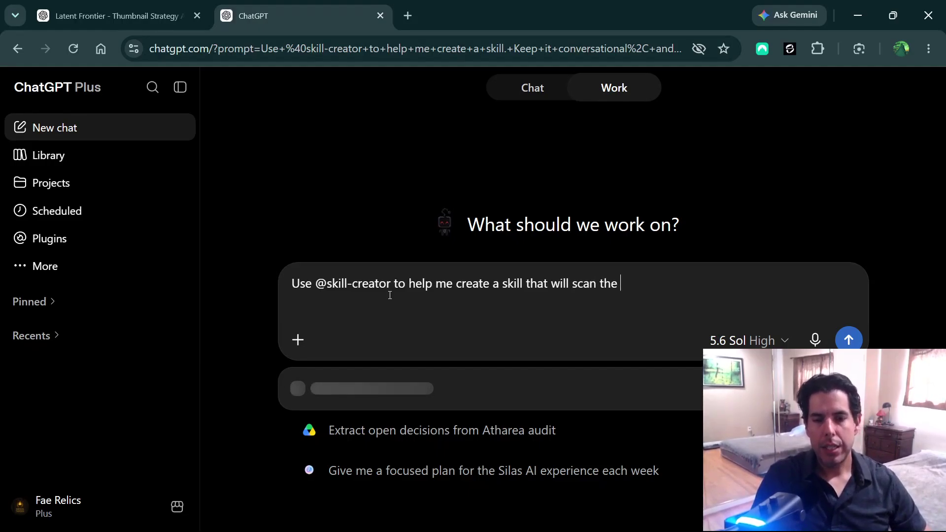
{"action": "type", "text": "markets eve"}
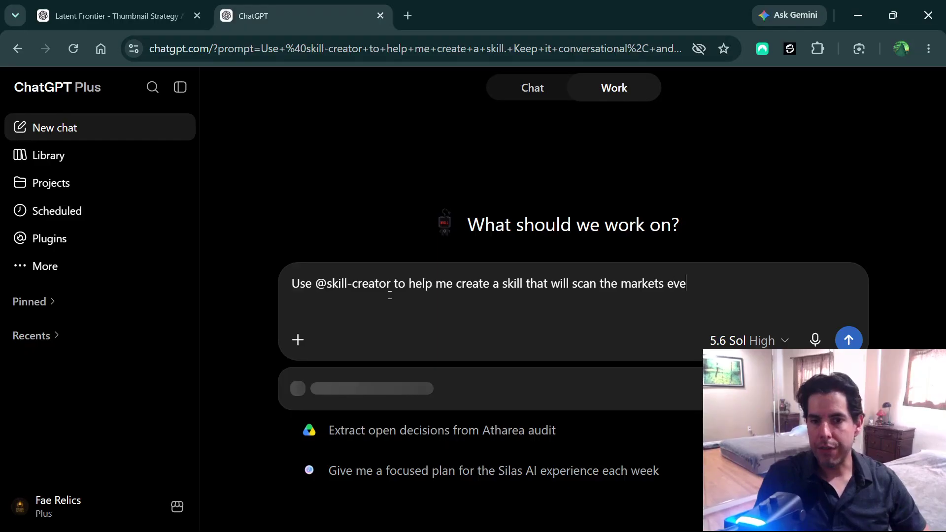
{"action": "type", "text": "ry morning."}
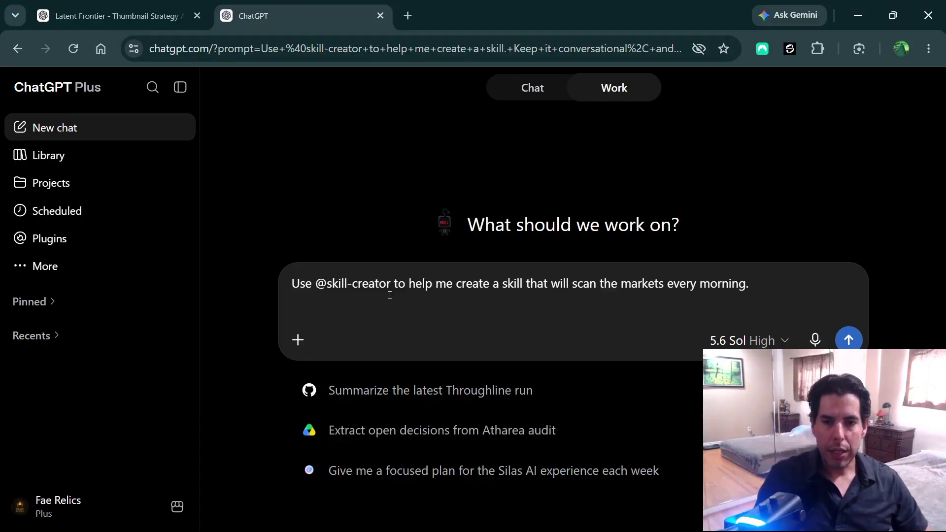
{"action": "key", "text": "BackSpace"}
{"action": "type", "text": "a"}
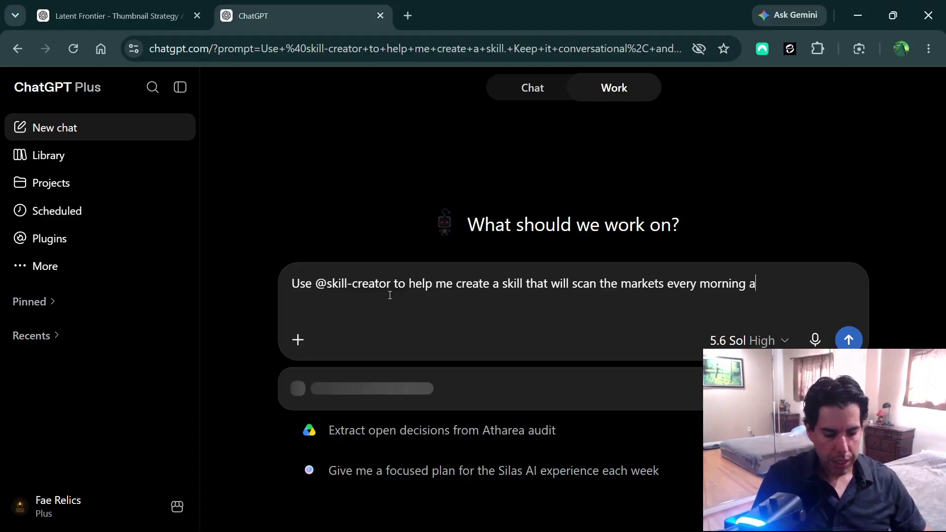
{"action": "type", "text": "nd give me a repoty"}
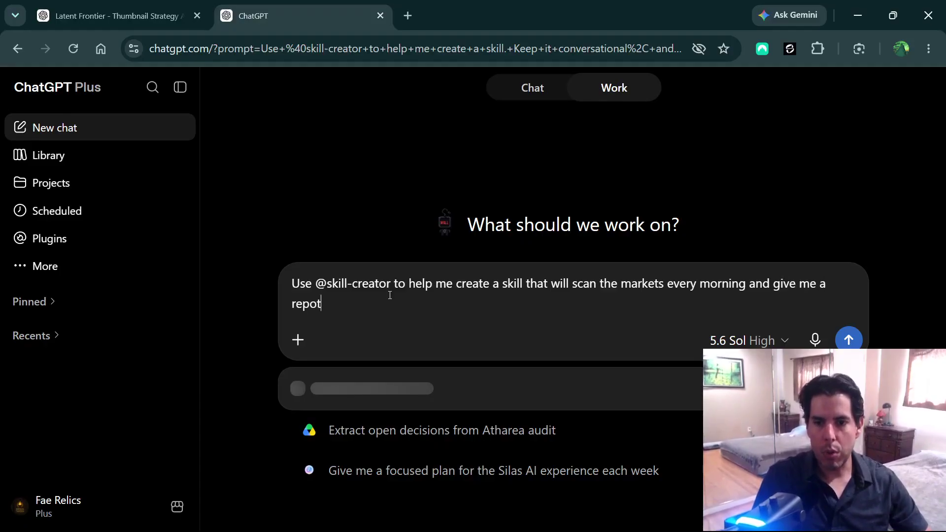
{"action": "key", "text": "BackSpace"}
{"action": "key", "text": "BackSpace"}
{"action": "key", "text": "BackSpace"}
{"action": "key", "text": "BackSpace"}
{"action": "key", "text": "BackSpace"}
{"action": "key", "text": "BackSpace"}
{"action": "key", "text": "BackSpace"}
{"action": "key", "text": "BackSpace"}
{"action": "key", "text": "BackSpace"}
{"action": "key", "text": "BackSpace"}
{"action": "key", "text": "BackSpace"}
{"action": "key", "text": "BackSpace"}
{"action": "key", "text": "BackSpace"}
{"action": "key", "text": "BackSpace"}
{"action": "key", "text": "BackSpace"}
{"action": "key", "text": "BackSpace"}
{"action": "key", "text": "BackSpace"}
{"action": "key", "text": "BackSpace"}
{"action": "key", "text": "BackSpace"}
{"action": "key", "text": "BackSpace"}
{"action": "key", "text": "BackSpace"}
{"action": "key", "text": "BackSpace"}
{"action": "key", "text": "BackSpace"}
{"action": "key", "text": "BackSpace"}
{"action": "key", "text": "BackSpace"}
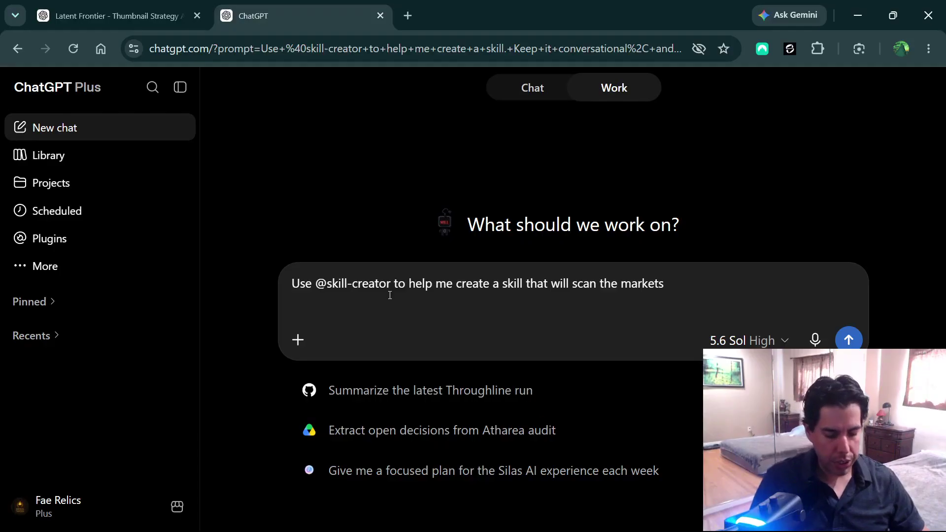
Add "and give me a thorough report" after "scan the markets" in the prompt
{"action": "type", "text": "and give"}
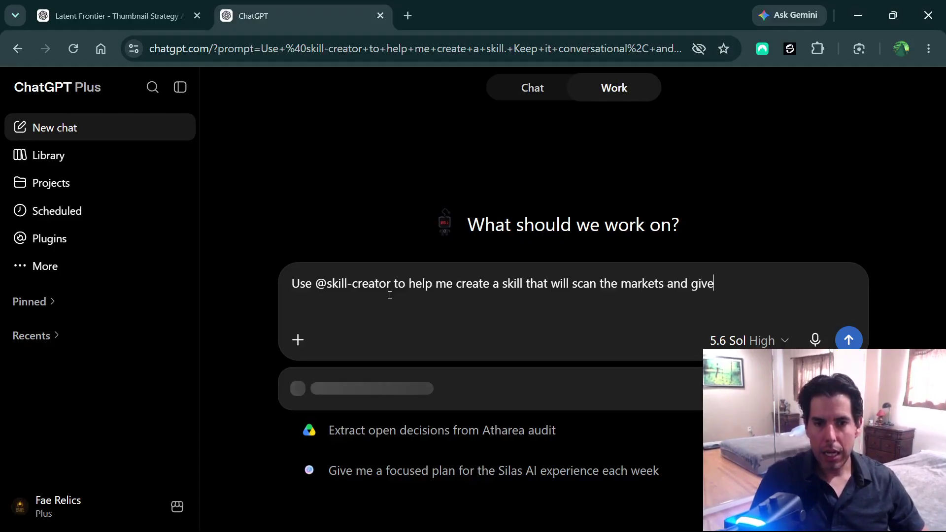
{"action": "type", "text": " me a"}
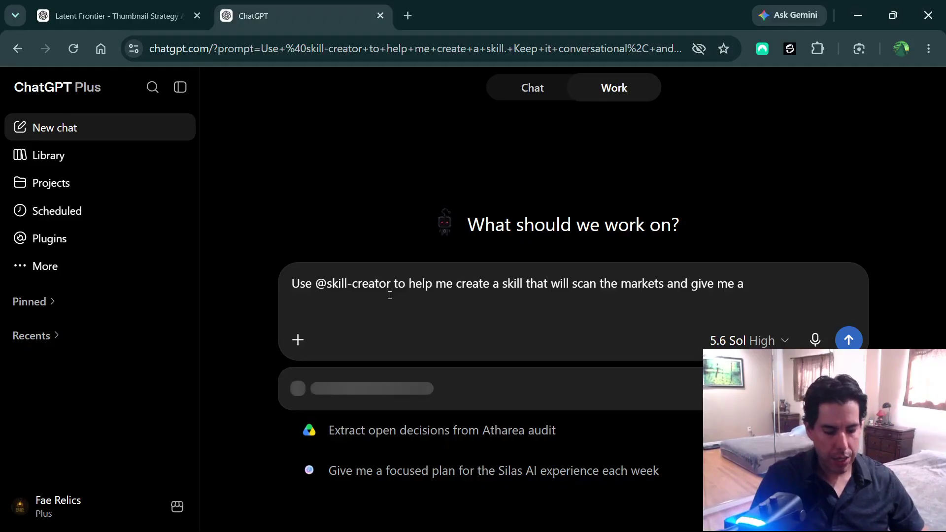
{"action": "type", "text": " thorough reportt"}
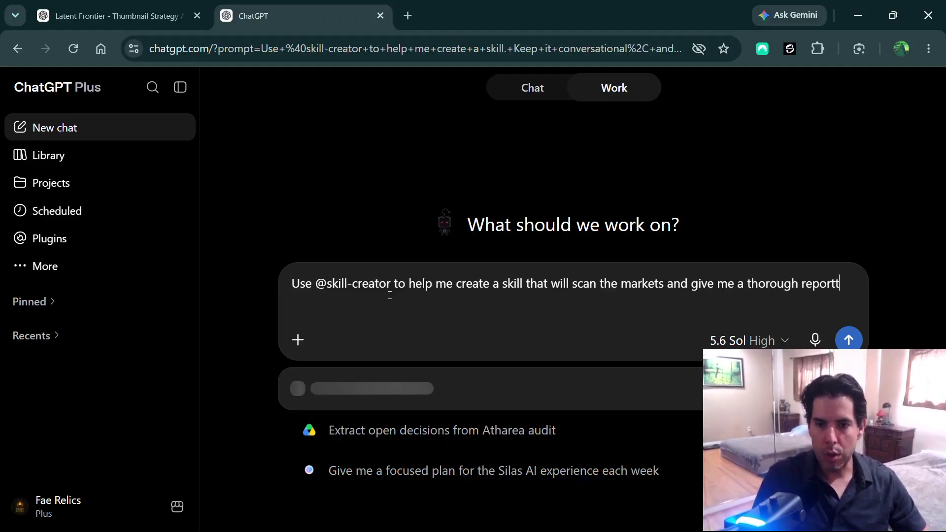
{"action": "key", "text": "BackSpace"}
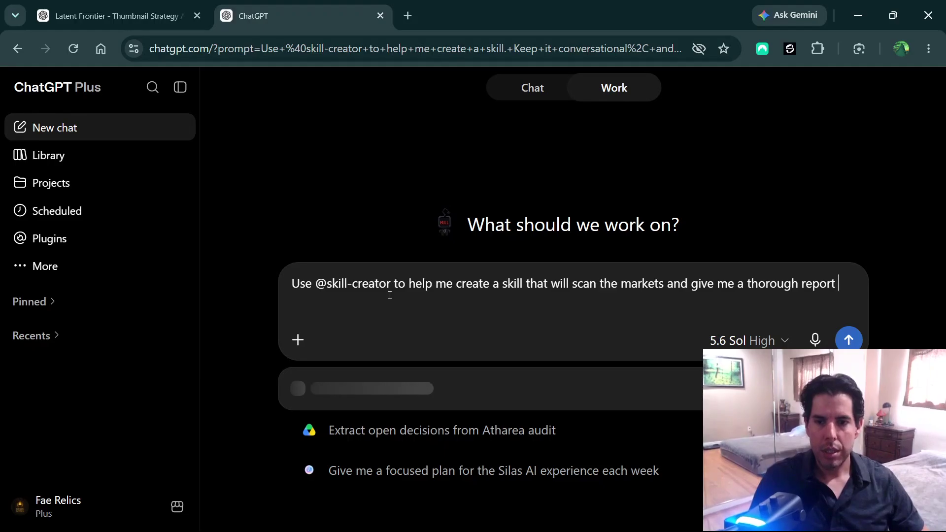
Complete the prompt's sentence with "about conditions, trends, data, winners, losers, hot new stocks or etf's."
{"action": "type", "text": "about cond"}
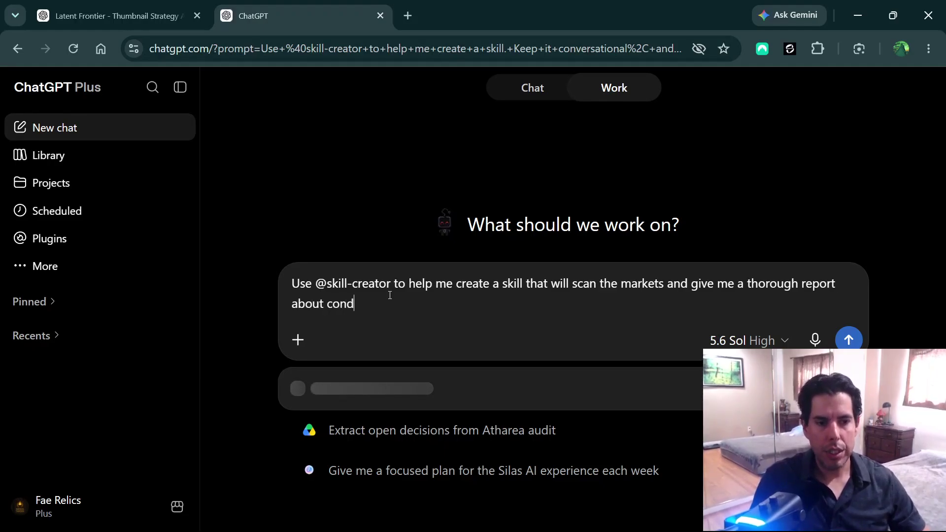
{"action": "type", "text": "itions, trends, "}
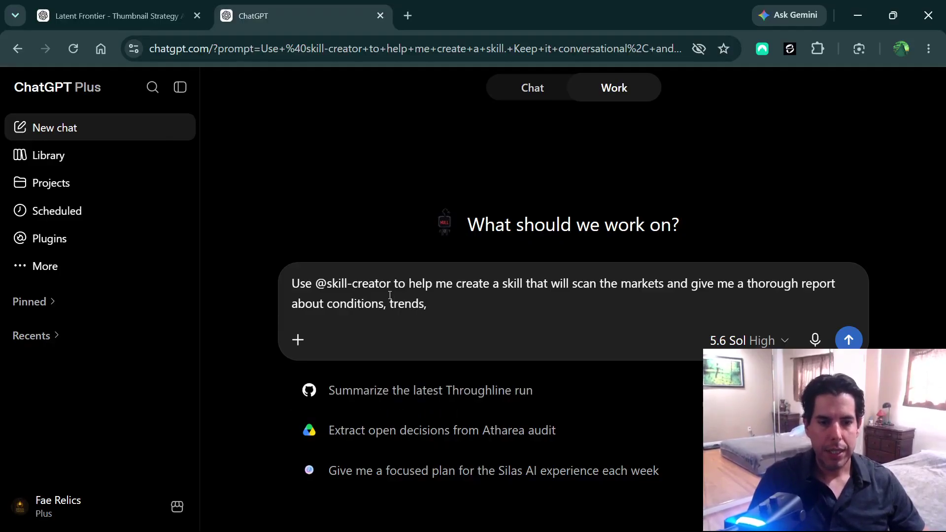
{"action": "type", "text": "rep"}
{"action": "key", "text": "BackSpace"}
{"action": "key", "text": "BackSpace"}
{"action": "key", "text": "BackSpace"}
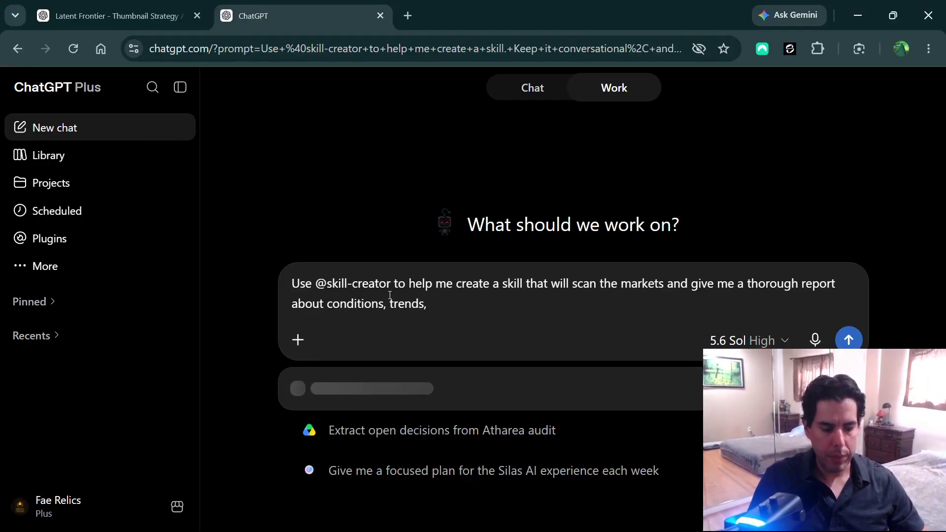
{"action": "type", "text": "data, "}
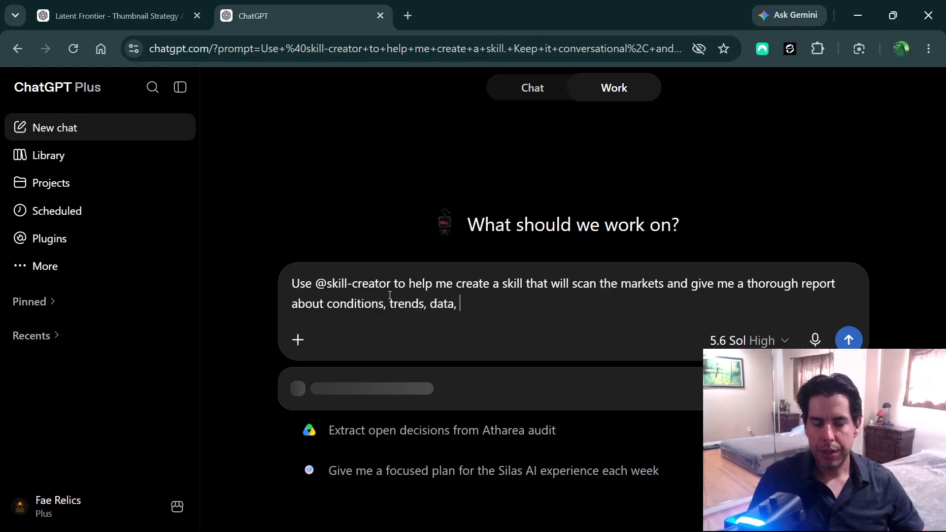
{"action": "type", "text": "winners, lose"}
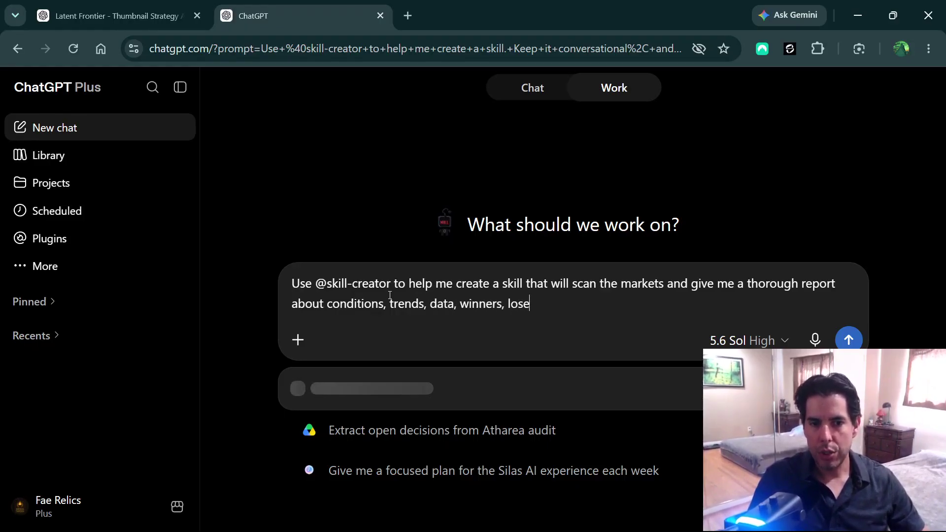
{"action": "type", "text": "rs,"}
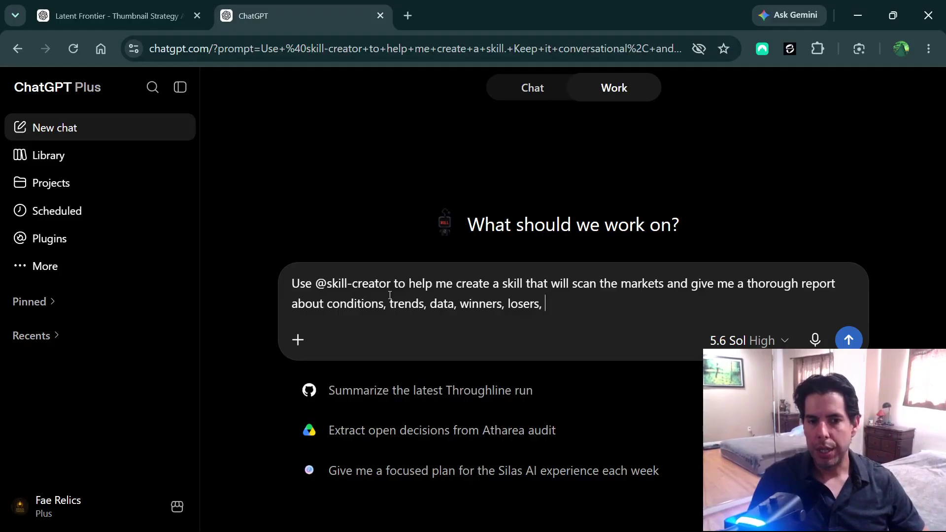
{"action": "type", "text": " hot new stoc"}
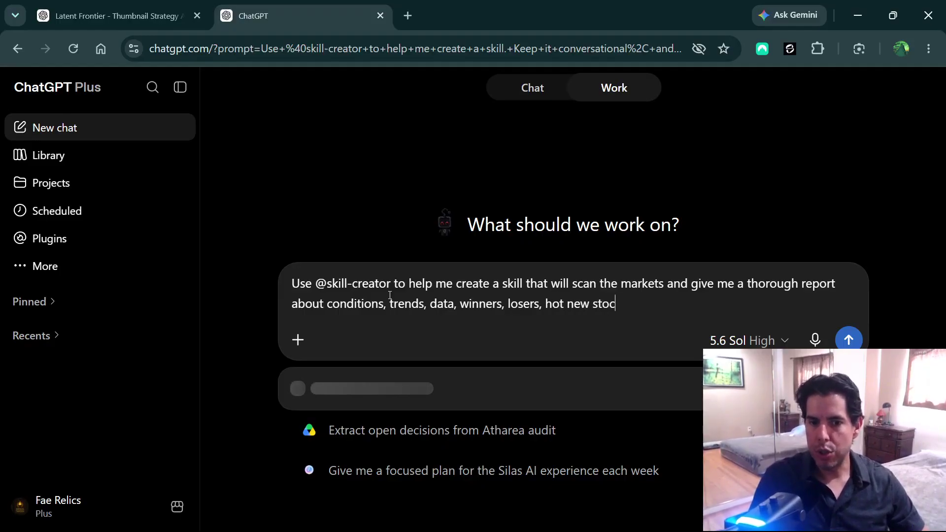
{"action": "type", "text": "ks or etf"}
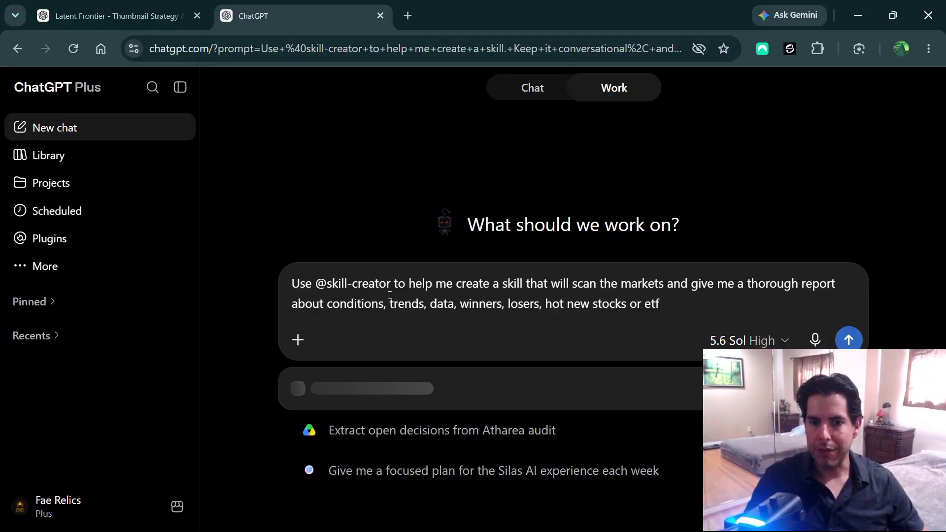
{"action": "type", "text": "'s."}
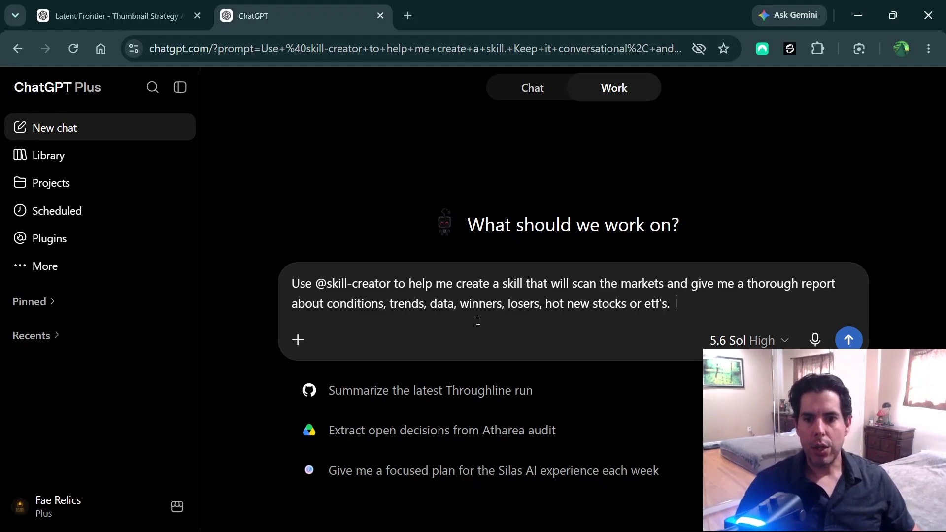
Submit the skill-creator prompt and review the progress notes of the market-scanning skill's build
{"action": "key", "text": "Return"}
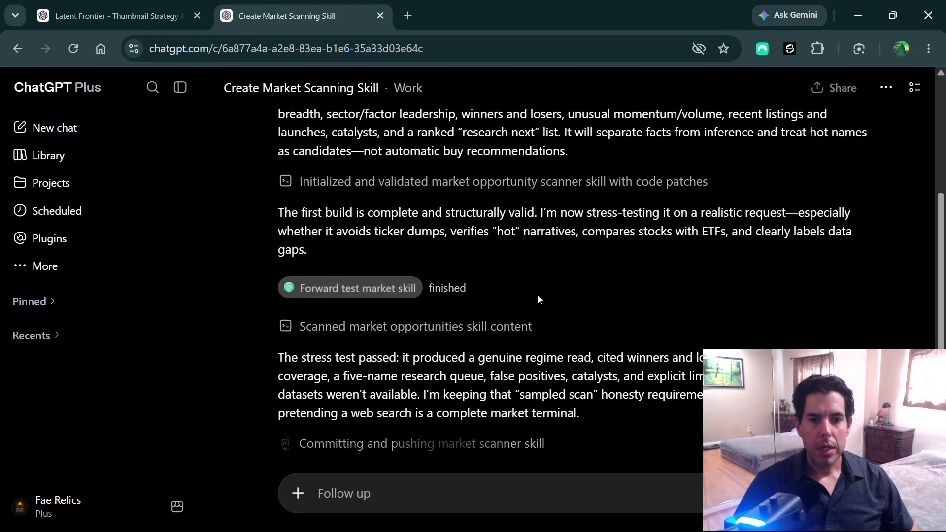
{"action": "scroll", "coordinate": [540, 291], "scroll_direction": "up", "scroll_amount": 3}
{"action": "scroll", "coordinate": [539, 290], "scroll_direction": "up", "scroll_amount": 1}
{"action": "scroll", "coordinate": [539, 291], "scroll_direction": "down", "scroll_amount": 2}
{"action": "scroll", "coordinate": [539, 291], "scroll_direction": "up", "scroll_amount": 2}
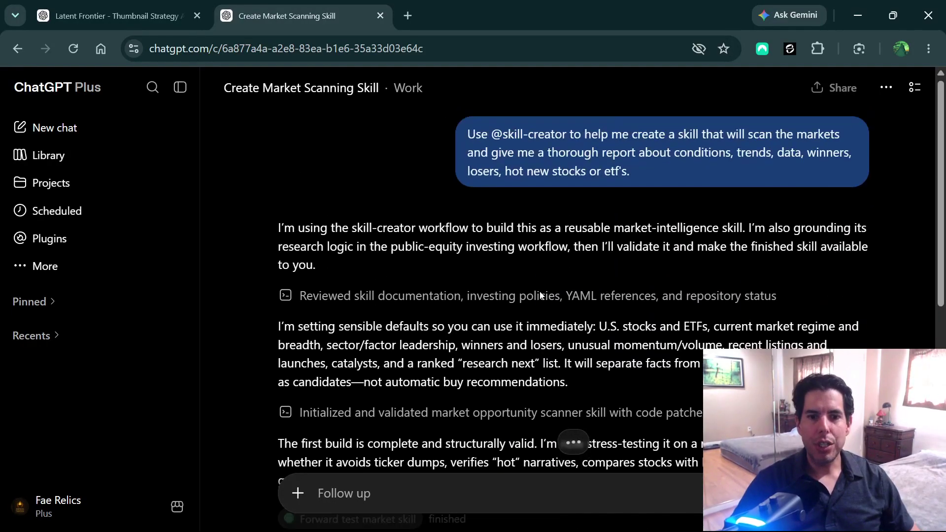
{"action": "scroll", "coordinate": [540, 291], "scroll_direction": "down", "scroll_amount": 1}
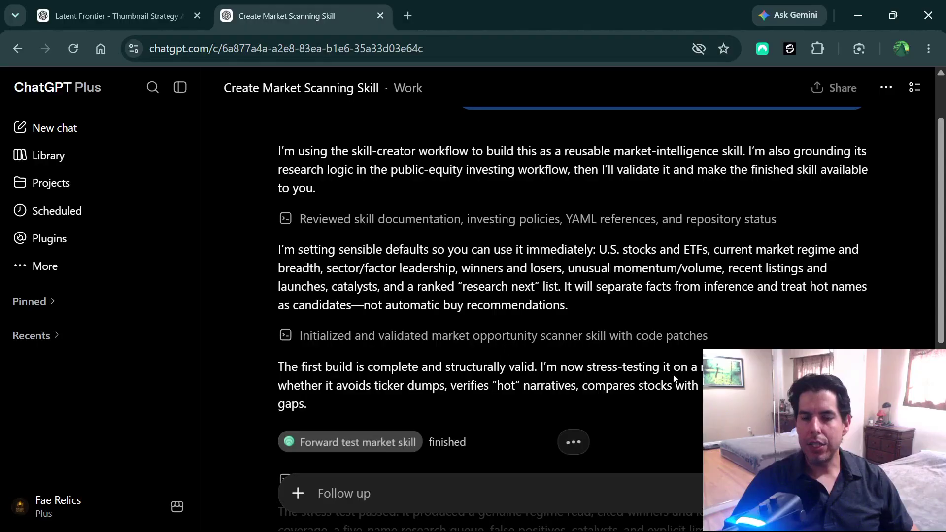
{"action": "scroll", "coordinate": [610, 321], "scroll_direction": "down", "scroll_amount": 5}
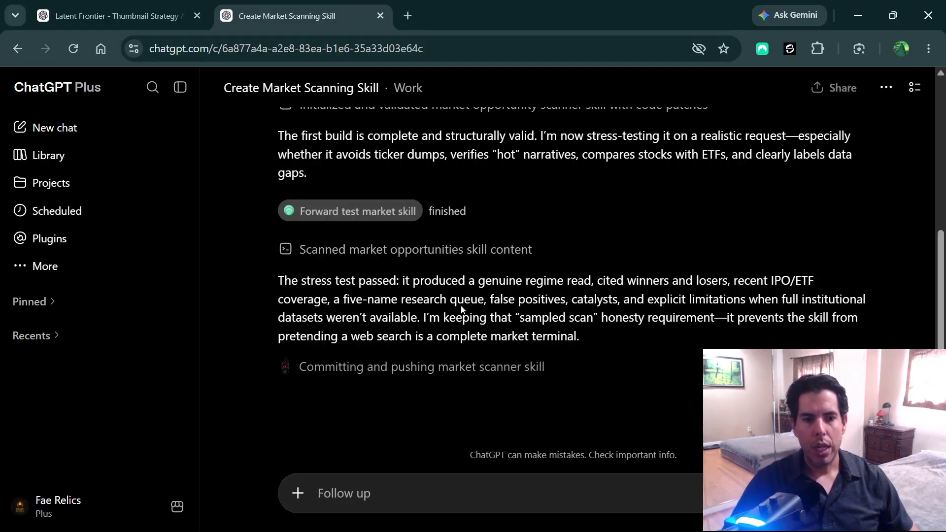
{"action": "scroll", "coordinate": [404, 240], "scroll_direction": "up", "scroll_amount": 6}
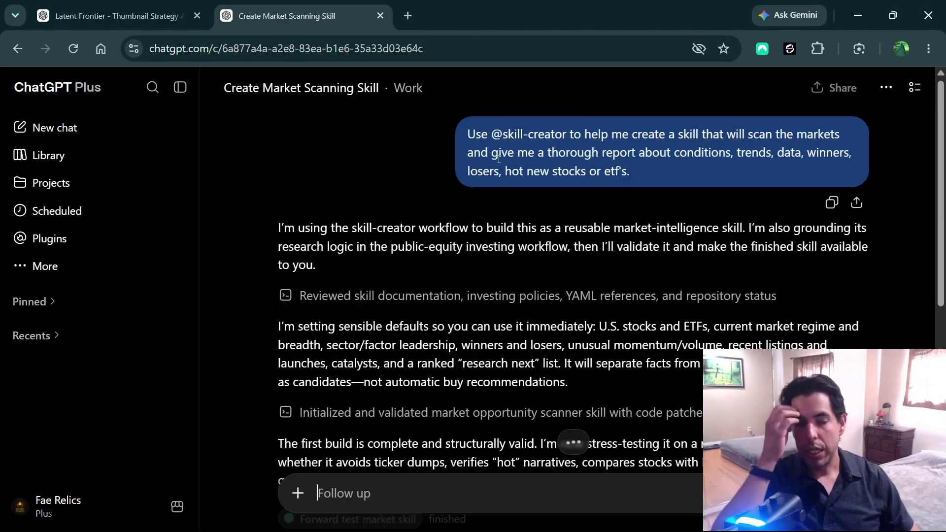
{"action": "scroll", "coordinate": [449, 252], "scroll_direction": "down", "scroll_amount": 1}
{"action": "scroll", "coordinate": [449, 253], "scroll_direction": "down", "scroll_amount": 5}
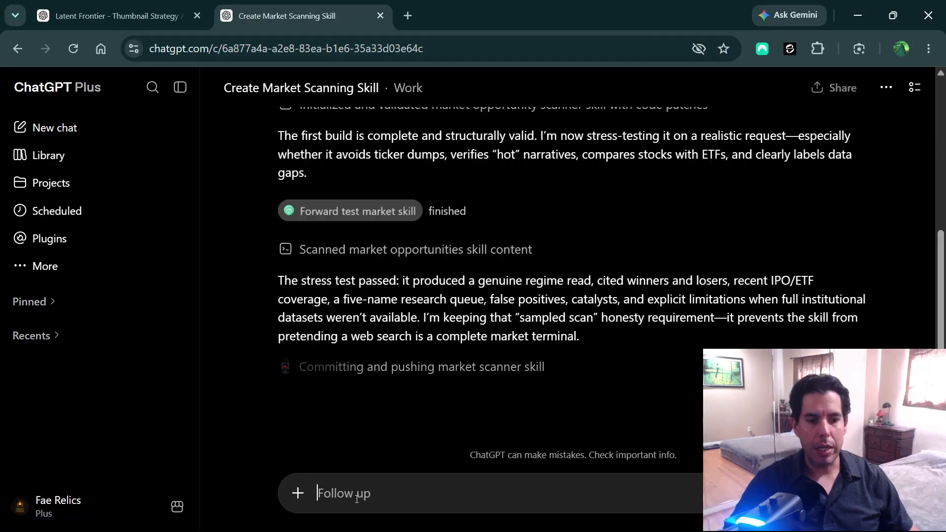
{"action": "type", "text": "@skill"}
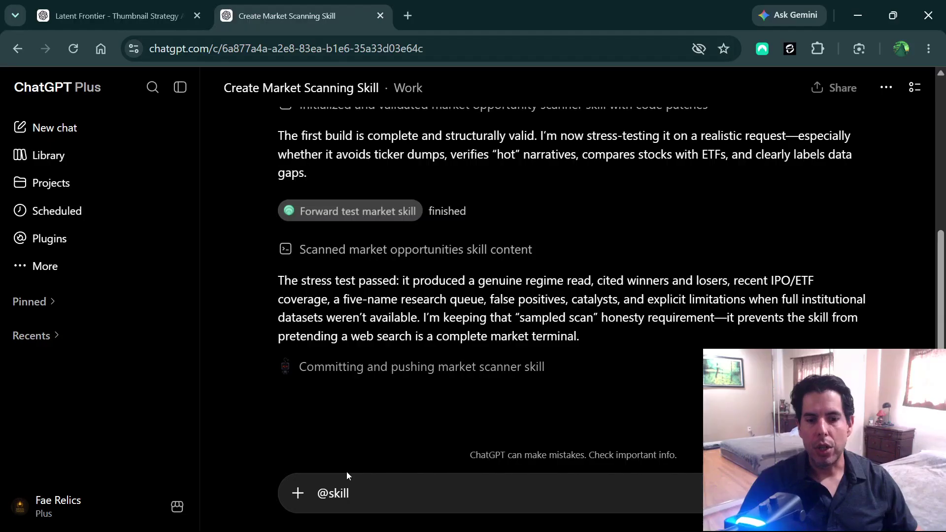
{"action": "key", "text": "BackSpace"}
{"action": "key", "text": "BackSpace"}
{"action": "key", "text": "BackSpace"}
{"action": "key", "text": "BackSpace"}
{"action": "key", "text": "BackSpace"}
{"action": "key", "text": "BackSpace"}
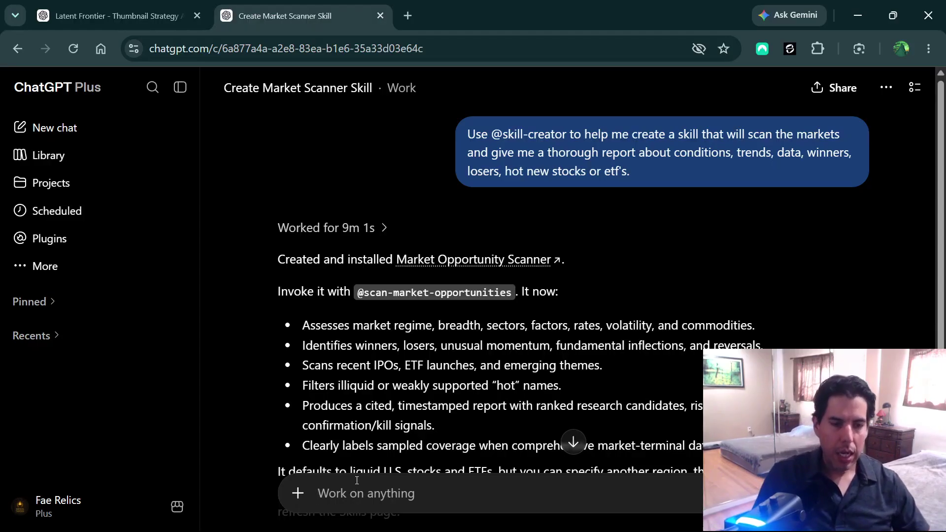
Send the message "use our market opportunity scanner" and review the new skill's summary and the running scan
{"action": "type", "text": "use our ma"}
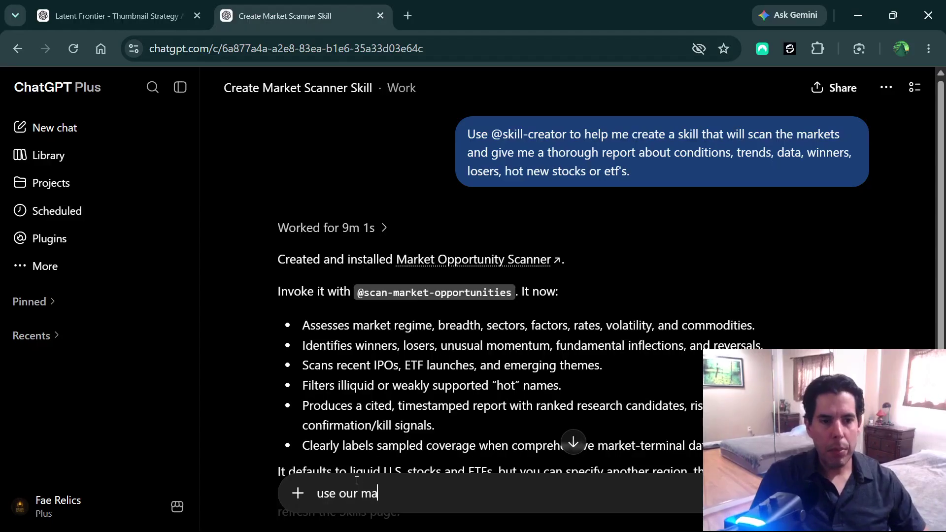
{"action": "type", "text": "rket opportun"}
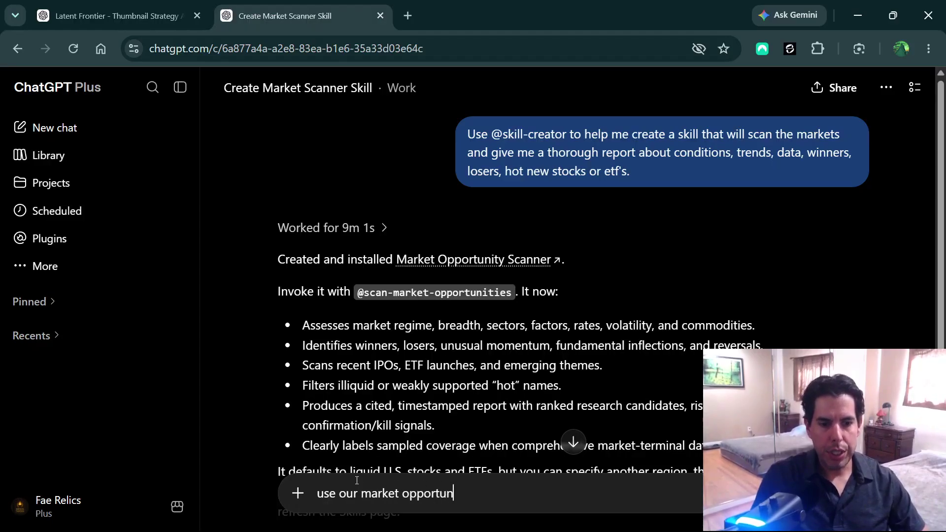
{"action": "type", "text": "ity scanner"}
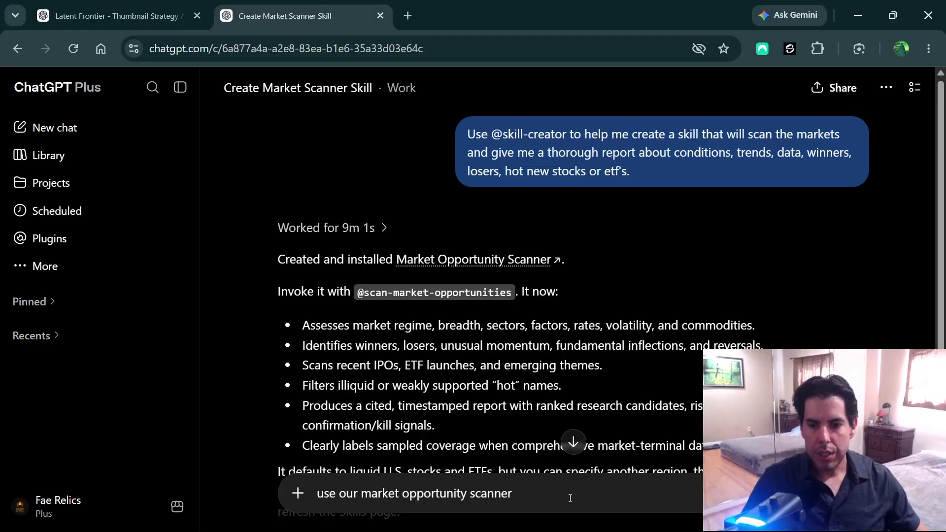
{"action": "left_click", "coordinate": [744, 493]}
{"action": "left_click", "coordinate": [849, 493]}
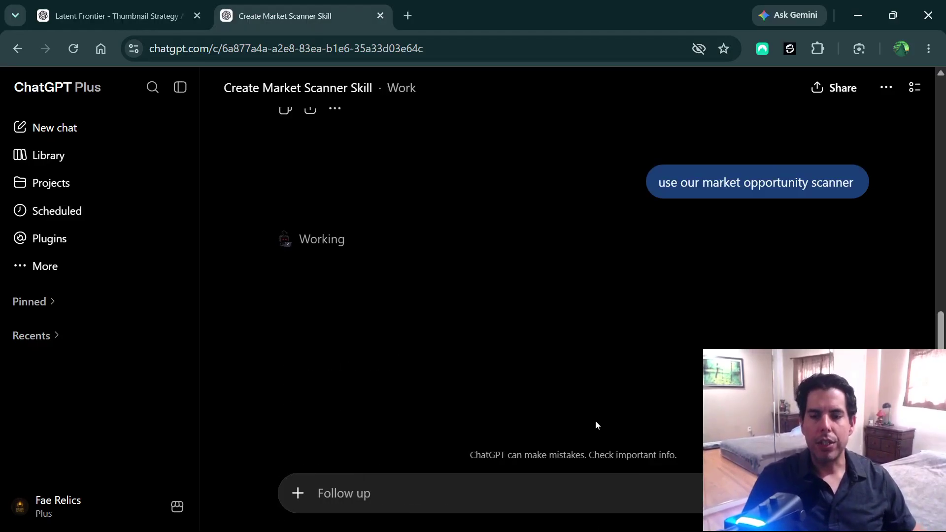
{"action": "scroll", "coordinate": [467, 363], "scroll_direction": "up", "scroll_amount": 6}
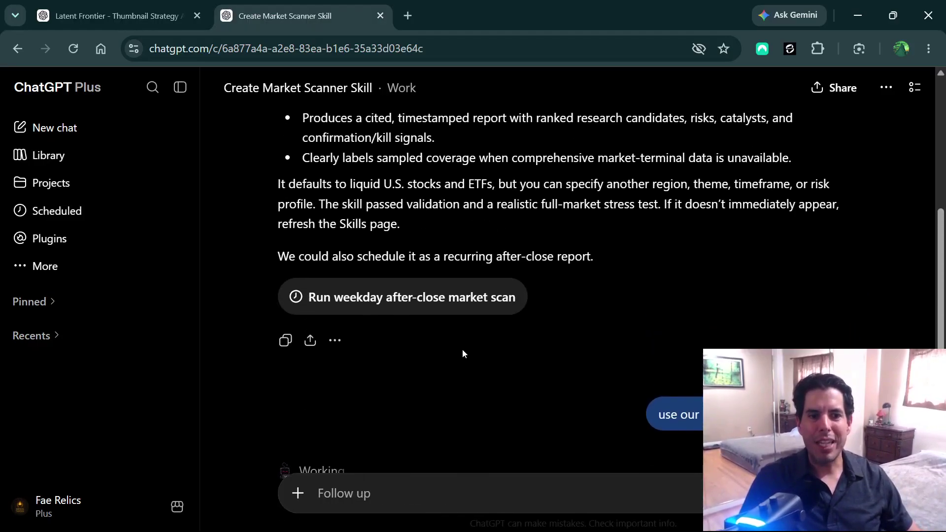
{"action": "scroll", "coordinate": [463, 354], "scroll_direction": "up", "scroll_amount": 3}
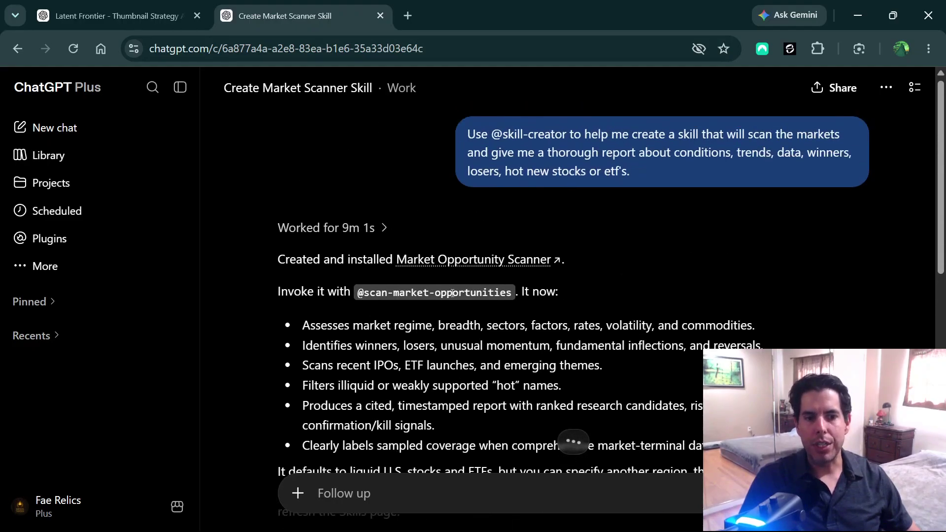
{"action": "scroll", "coordinate": [582, 286], "scroll_direction": "down", "scroll_amount": 9}
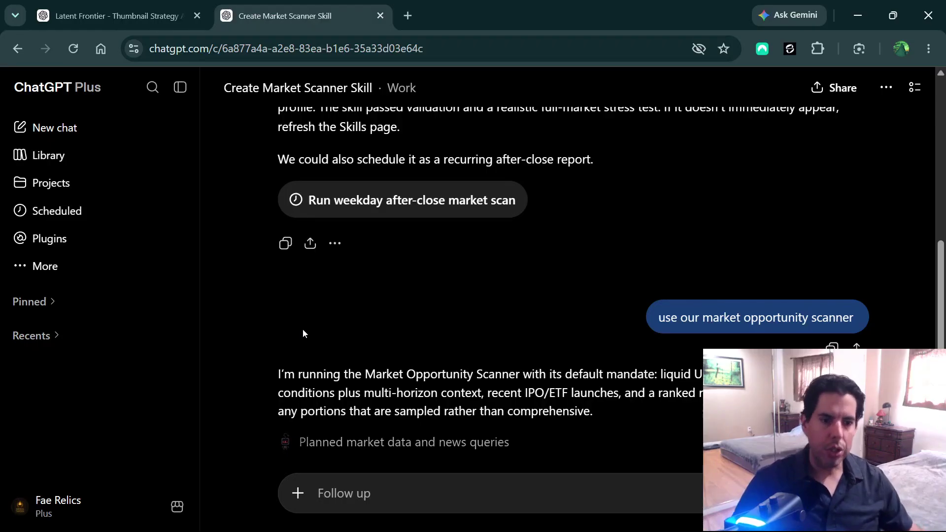
{"action": "scroll", "coordinate": [350, 298], "scroll_direction": "down", "scroll_amount": 2}
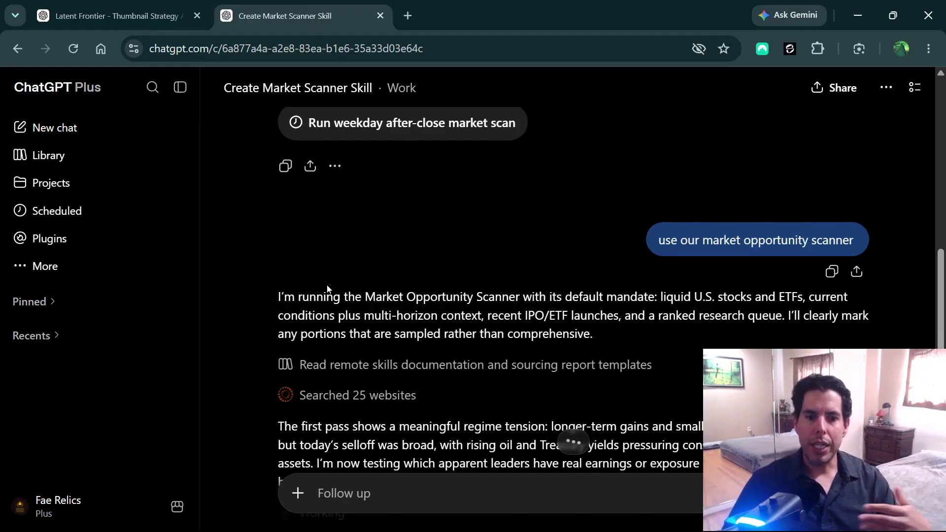
{"action": "scroll", "coordinate": [443, 306], "scroll_direction": "down", "scroll_amount": 5}
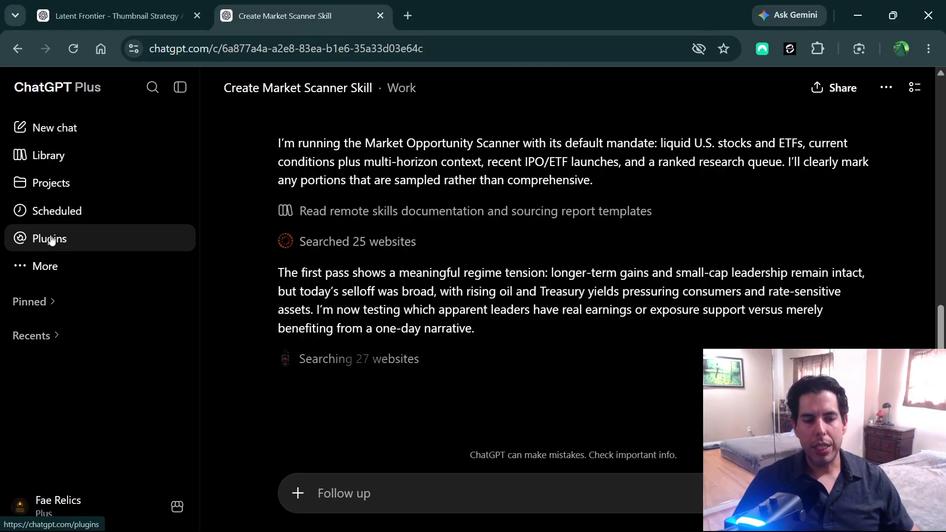
Browse the installed, featured and productivity plugins, and open Granola's connection sign-in page before closing it
{"action": "left_click", "coordinate": [51, 239]}
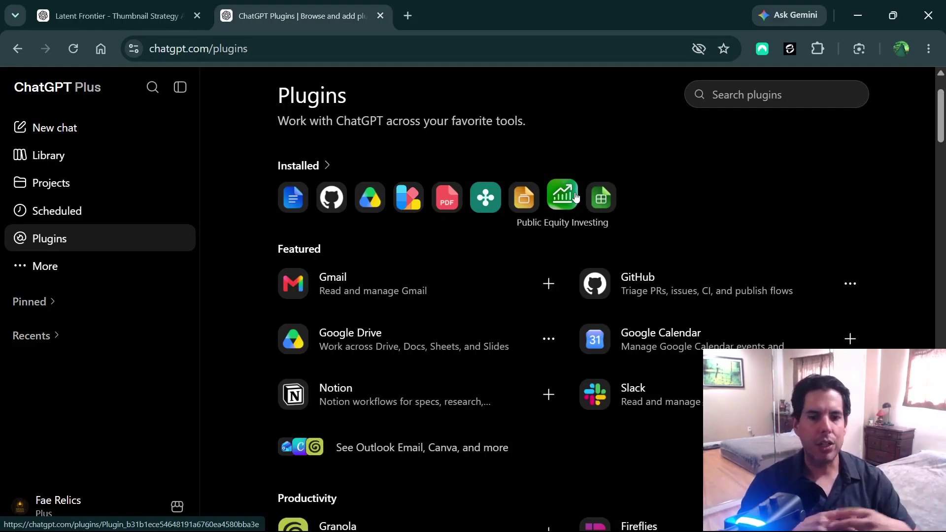
{"action": "scroll", "coordinate": [663, 231], "scroll_direction": "down", "scroll_amount": 5}
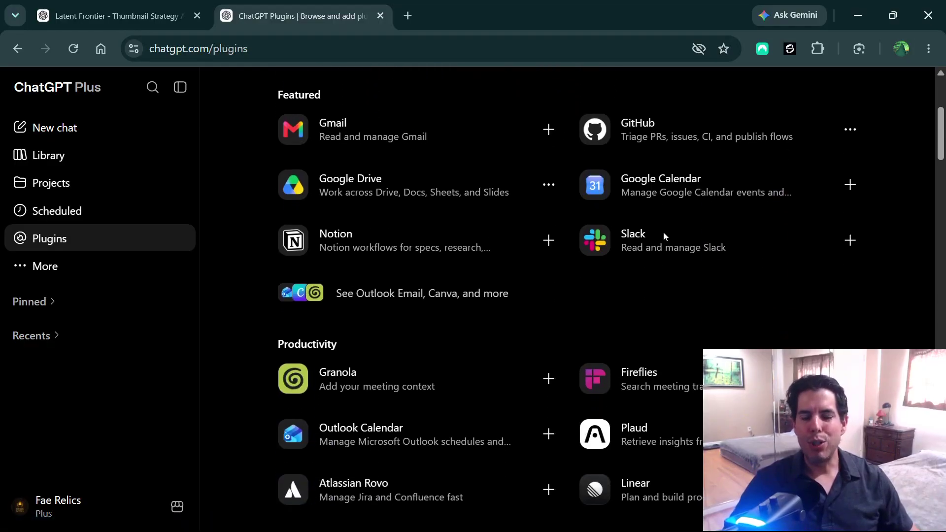
{"action": "scroll", "coordinate": [664, 238], "scroll_direction": "up", "scroll_amount": 5}
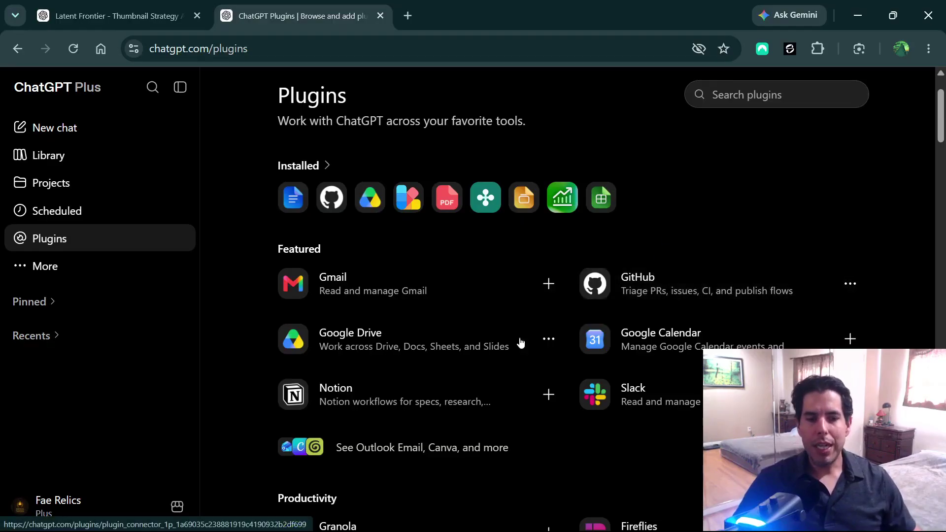
{"action": "scroll", "coordinate": [540, 386], "scroll_direction": "down", "scroll_amount": 3}
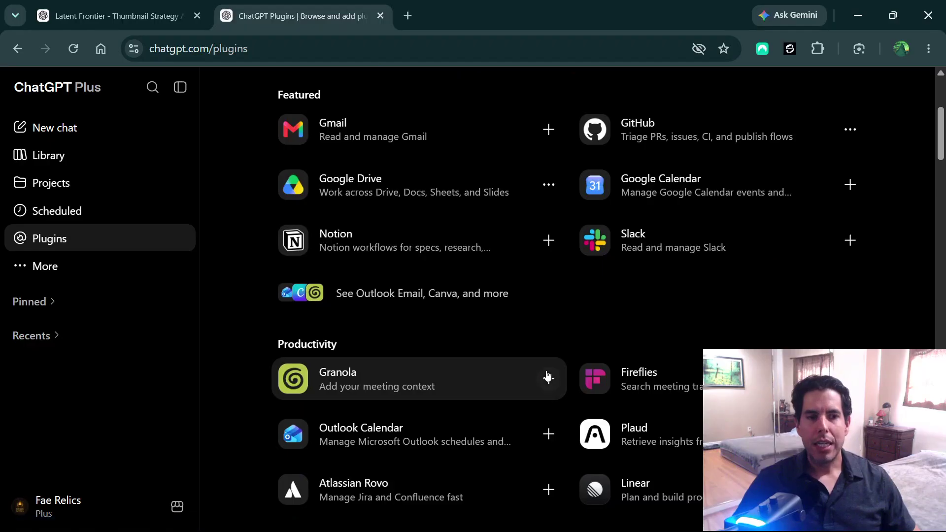
{"action": "left_click", "coordinate": [547, 377]}
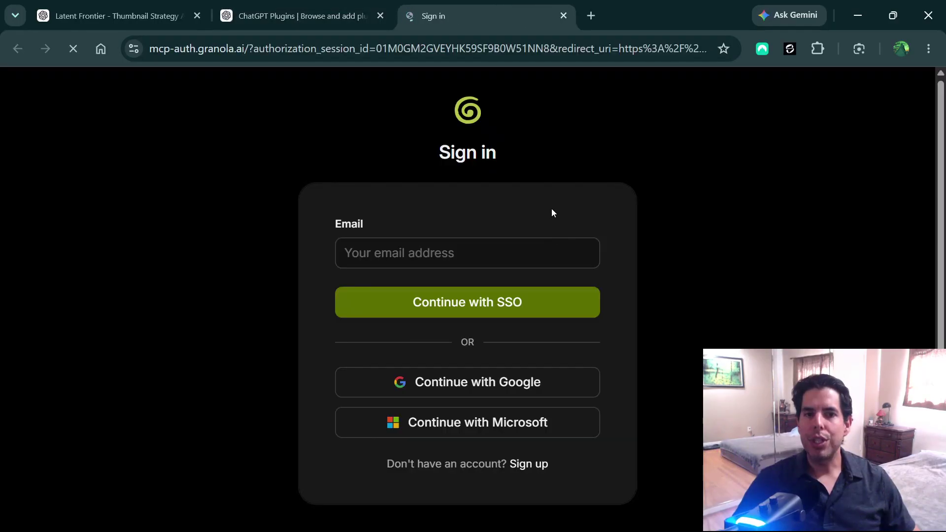
{"action": "left_click", "coordinate": [562, 15]}
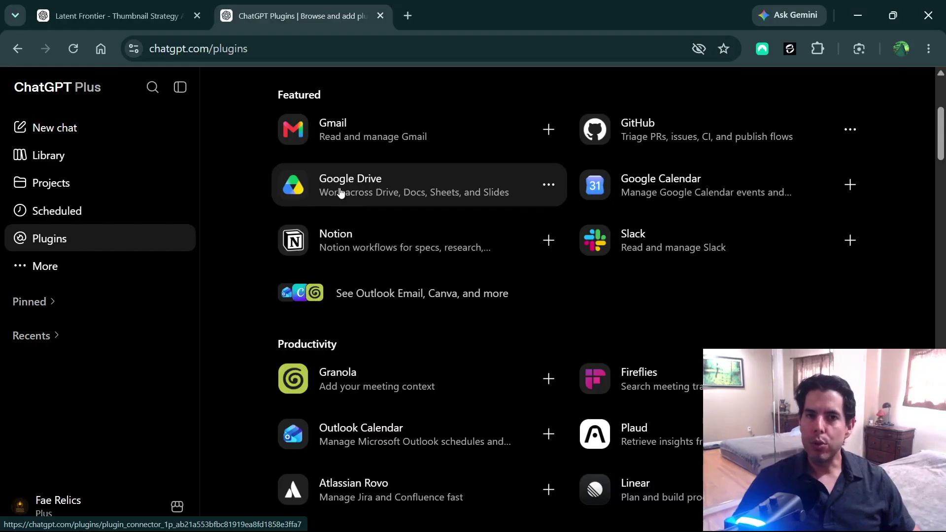
Start a new chat and add the Google Drive plugin to its prompt
{"action": "left_click", "coordinate": [64, 137]}
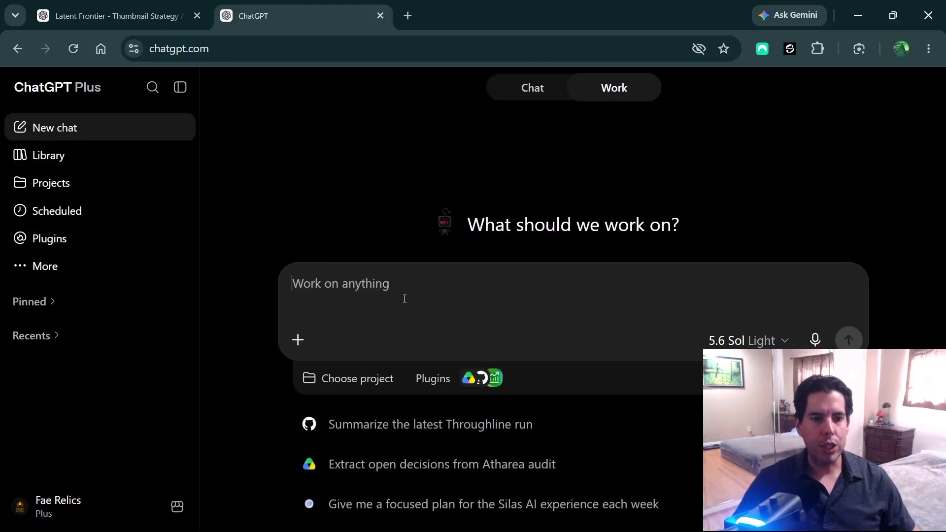
{"action": "left_click", "coordinate": [296, 340]}
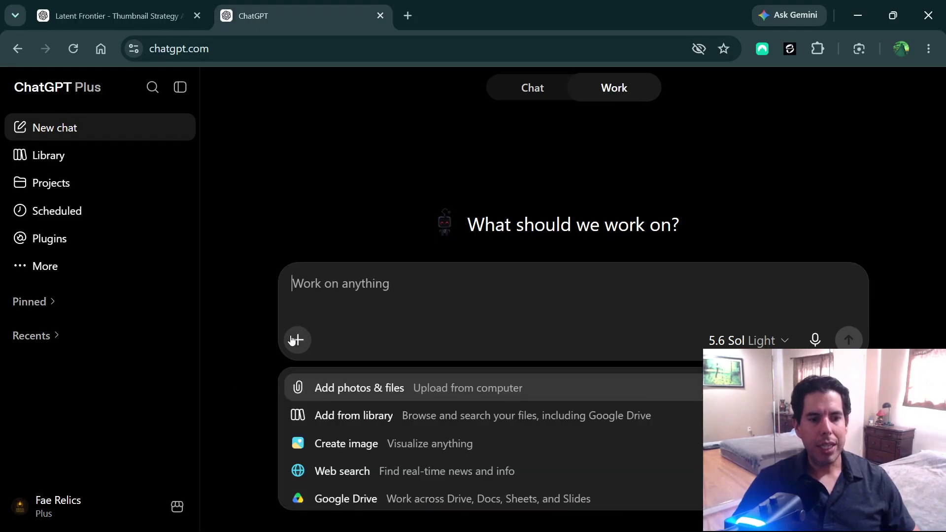
{"action": "left_click", "coordinate": [354, 498]}
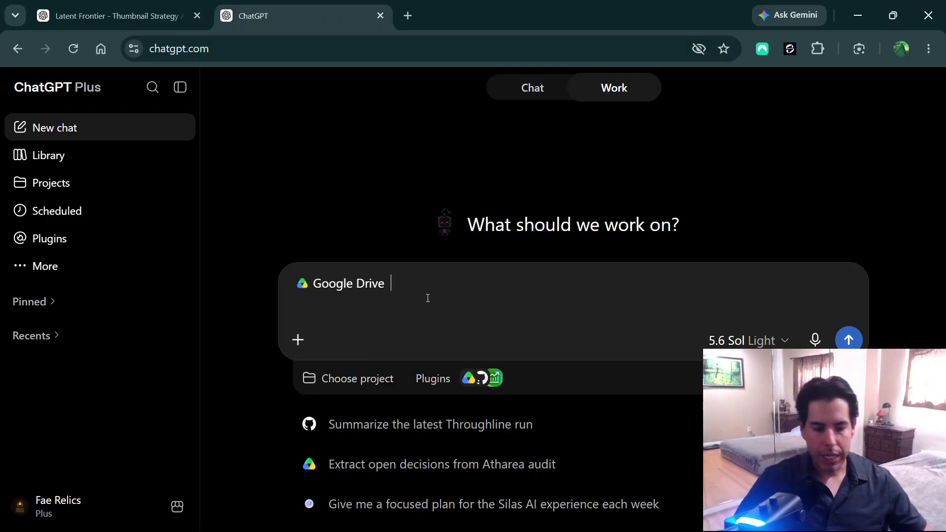
Ask Google Drive to "search my drive folder and tell me about the most recent updates" and review the answer
{"action": "type", "text": "search m"}
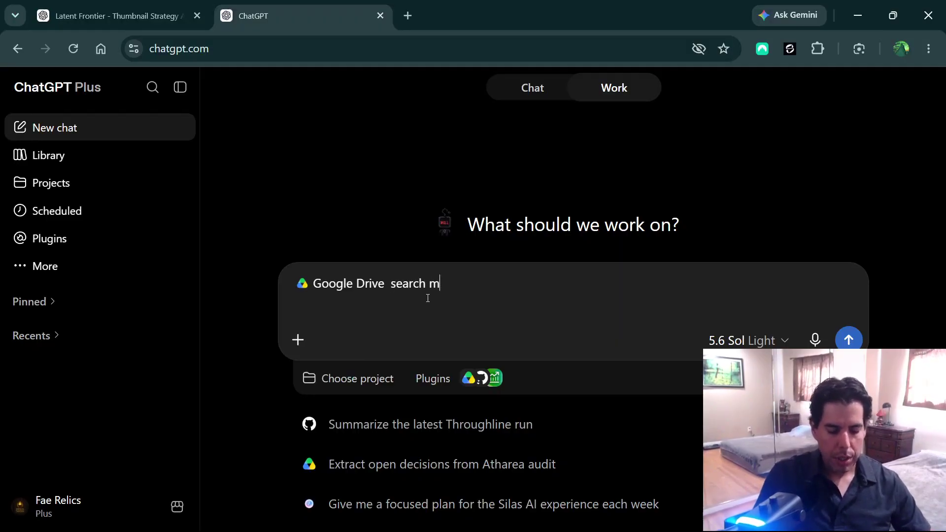
{"action": "type", "text": "y driv"}
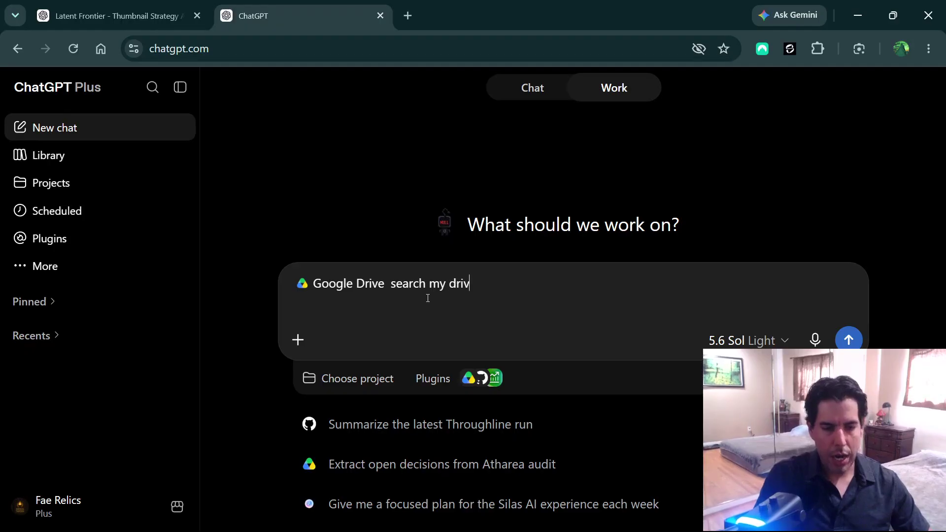
{"action": "type", "text": "e folder"}
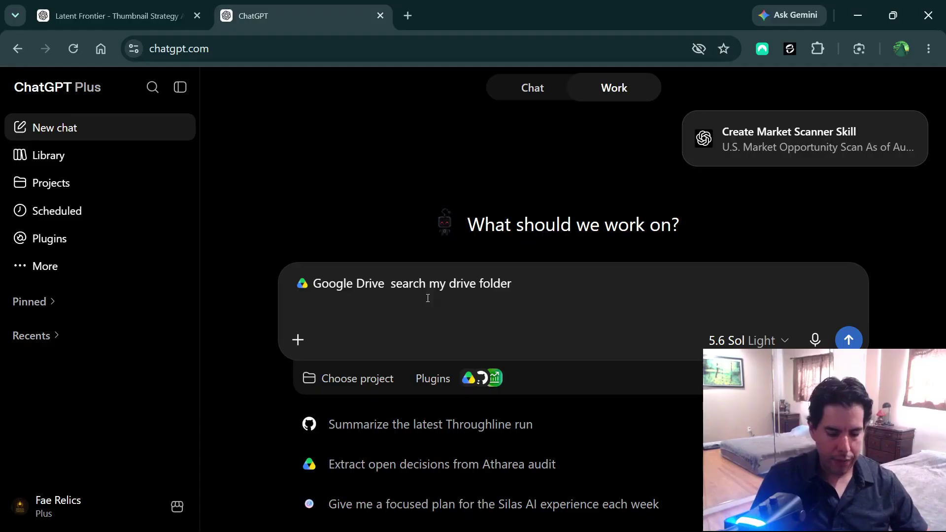
{"action": "type", "text": "and"}
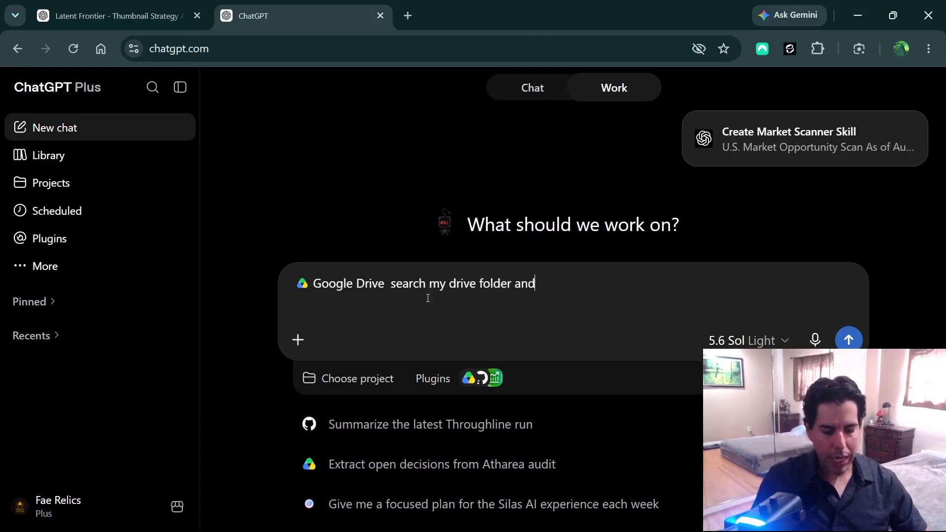
{"action": "type", "text": " tell me about "}
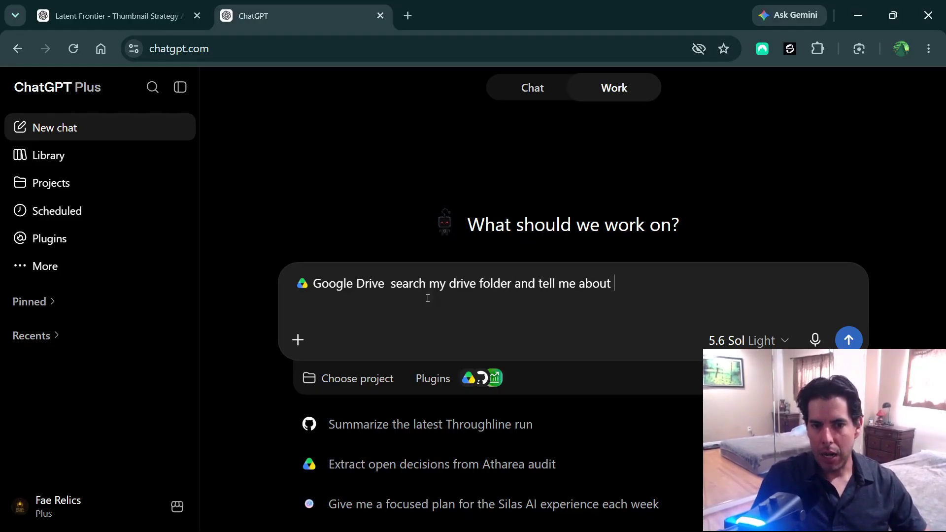
{"action": "type", "text": "the most recent updates"}
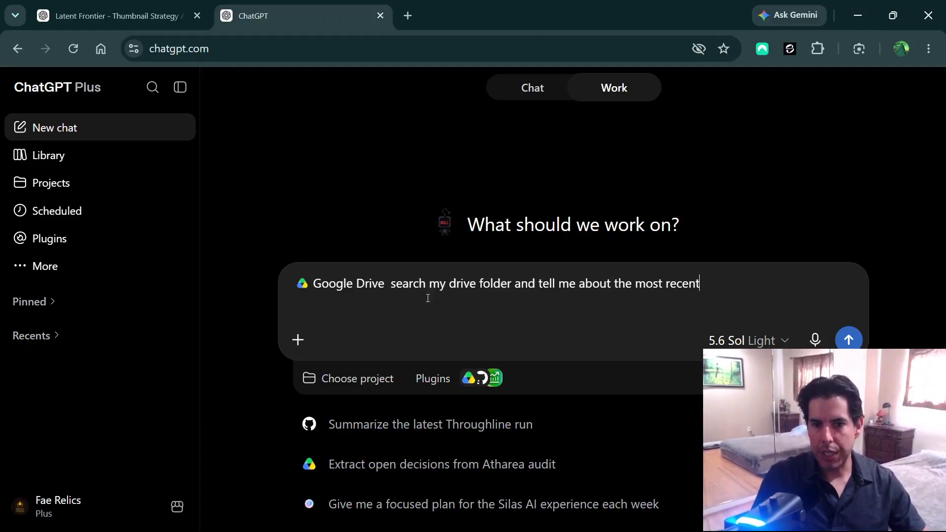
{"action": "key", "text": "Return"}
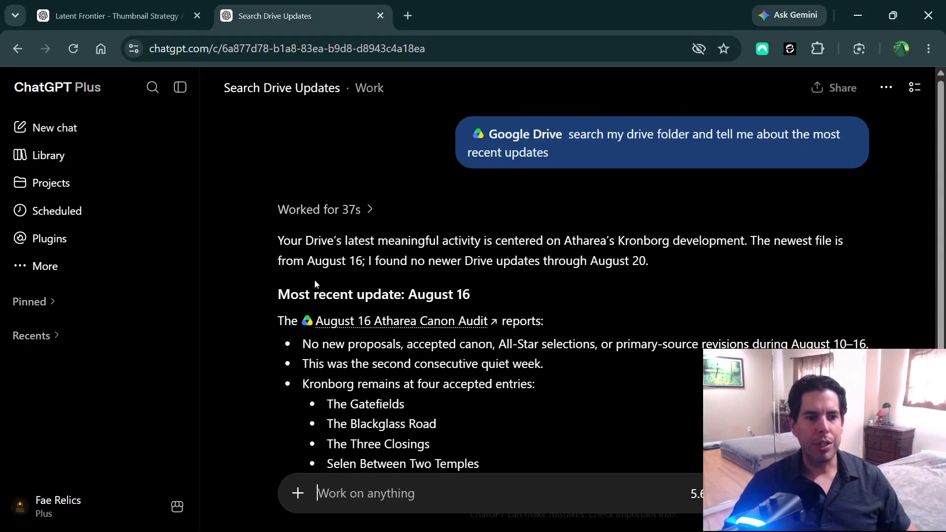
{"action": "scroll", "coordinate": [374, 291], "scroll_direction": "down", "scroll_amount": 1}
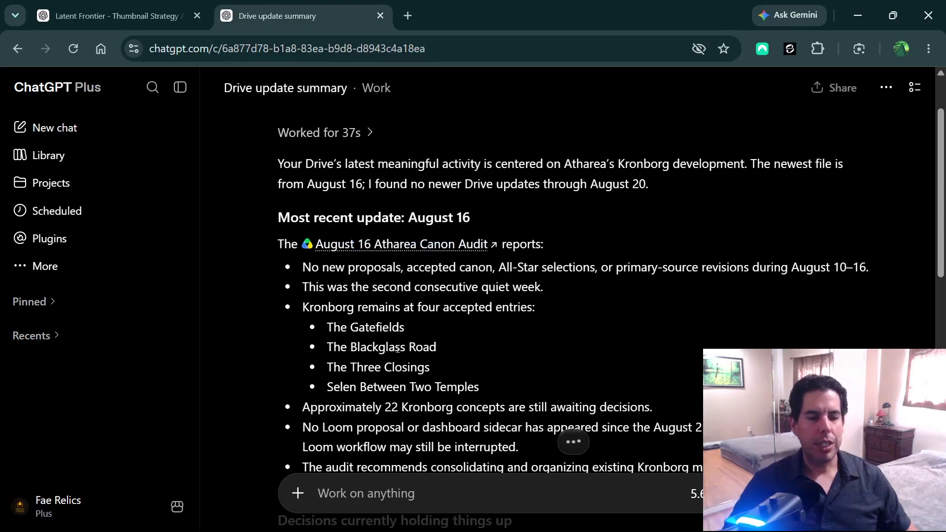
{"action": "scroll", "coordinate": [329, 351], "scroll_direction": "down", "scroll_amount": 1}
{"action": "scroll", "coordinate": [452, 343], "scroll_direction": "up", "scroll_amount": 1}
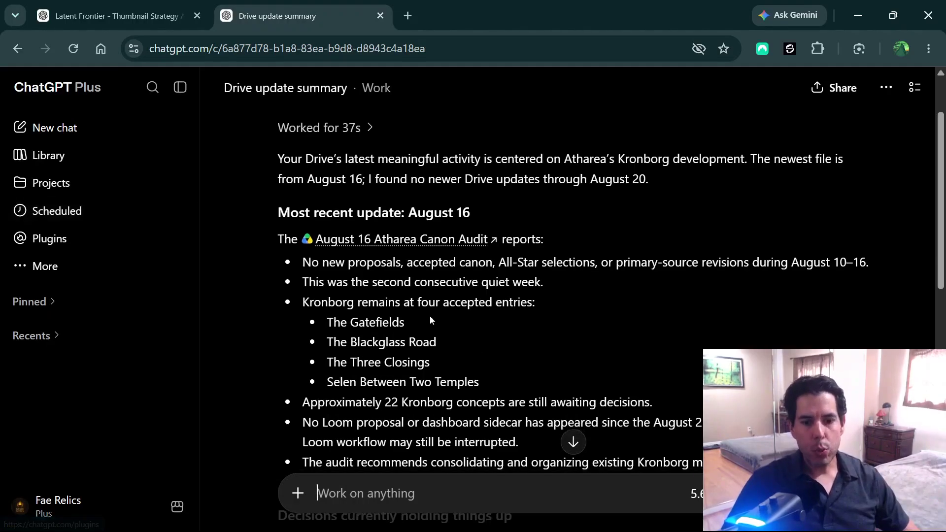
Read through the rest of the Drive update summary and check the available attachment, plugin and response options
{"action": "scroll", "coordinate": [429, 315], "scroll_direction": "down", "scroll_amount": 3}
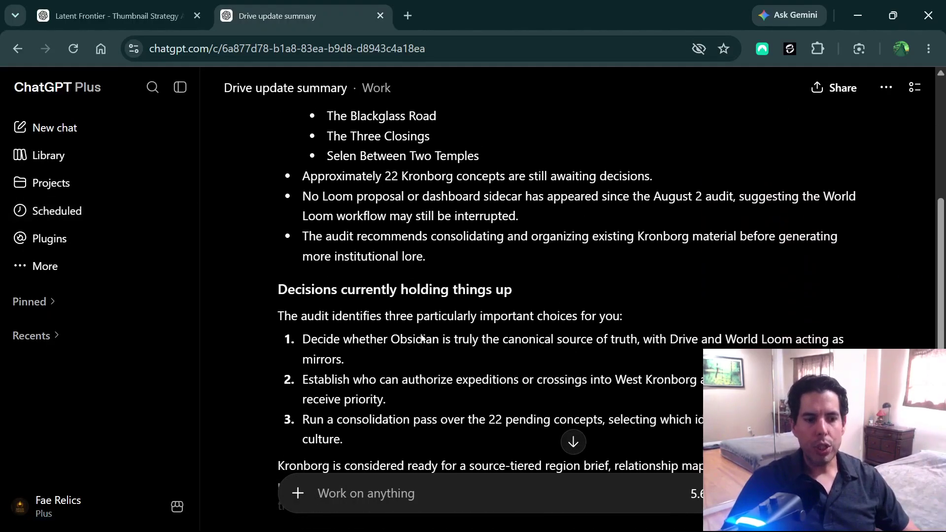
{"action": "left_click", "coordinate": [297, 492]}
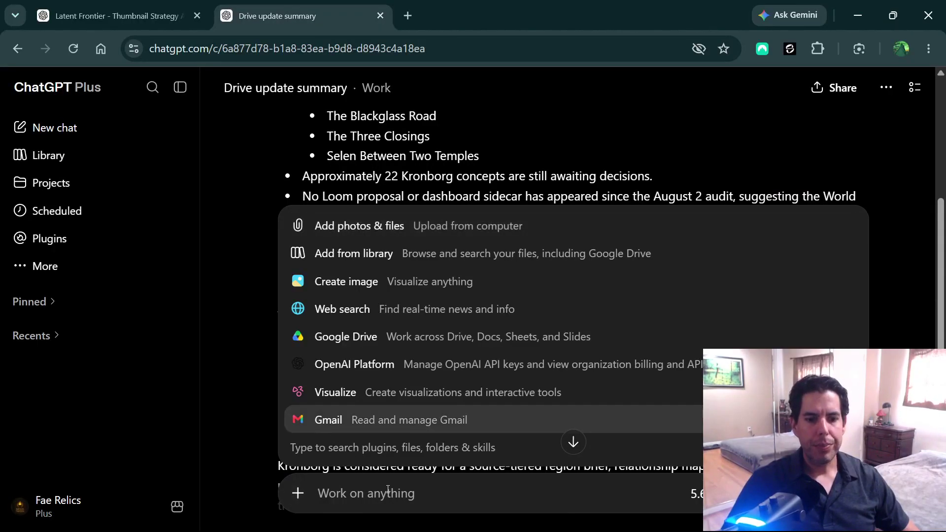
{"action": "scroll", "coordinate": [386, 493], "scroll_direction": "down", "scroll_amount": 3}
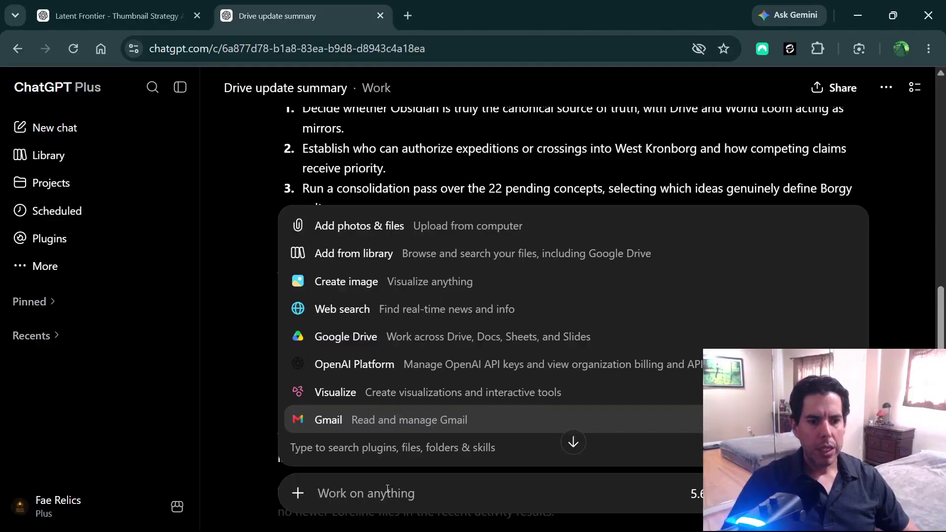
{"action": "type", "text": "branc"}
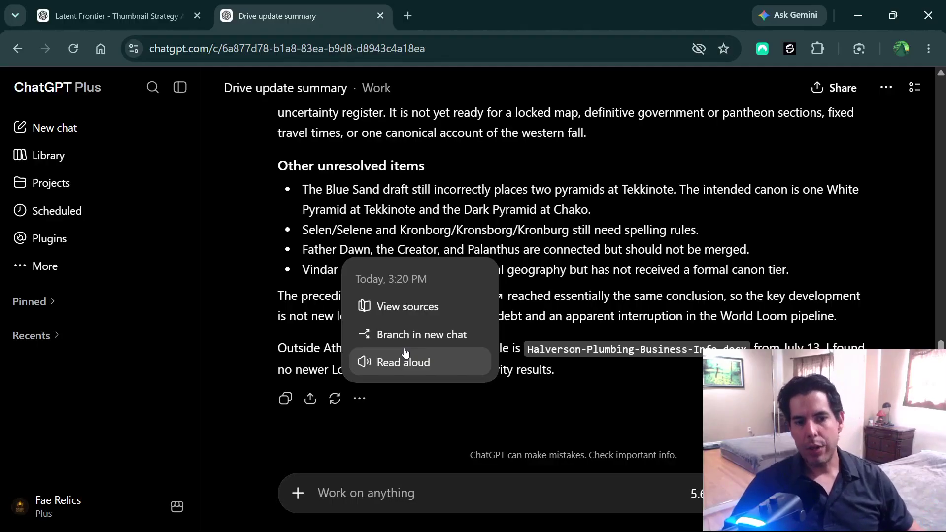
{"action": "left_click", "coordinate": [384, 407]}
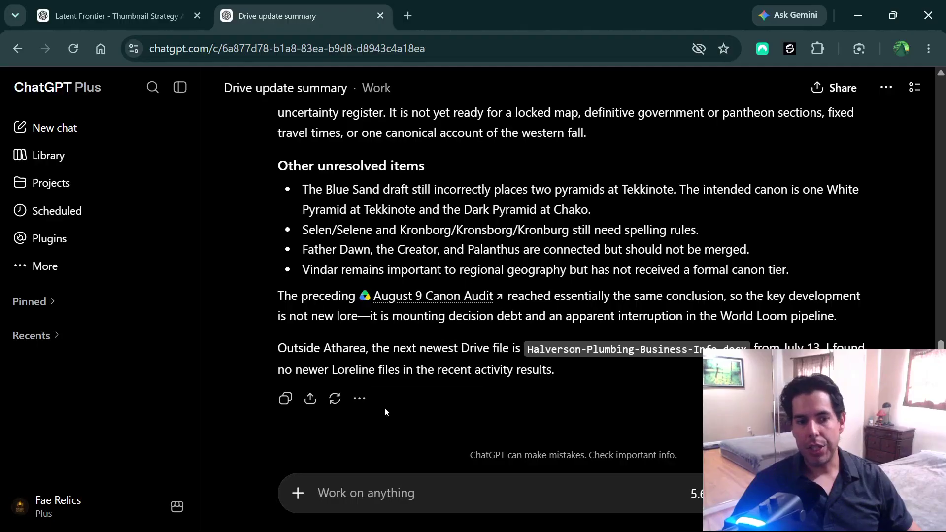
Branch the Drive update summary answer into a new chat
{"action": "scroll", "coordinate": [364, 326], "scroll_direction": "up", "scroll_amount": 5}
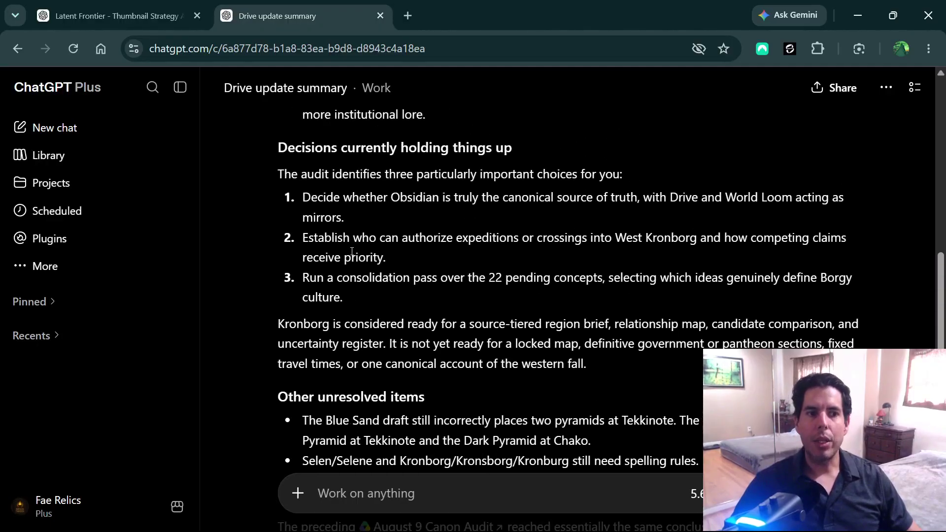
{"action": "scroll", "coordinate": [365, 326], "scroll_direction": "down", "scroll_amount": 5}
{"action": "left_click", "coordinate": [362, 400]}
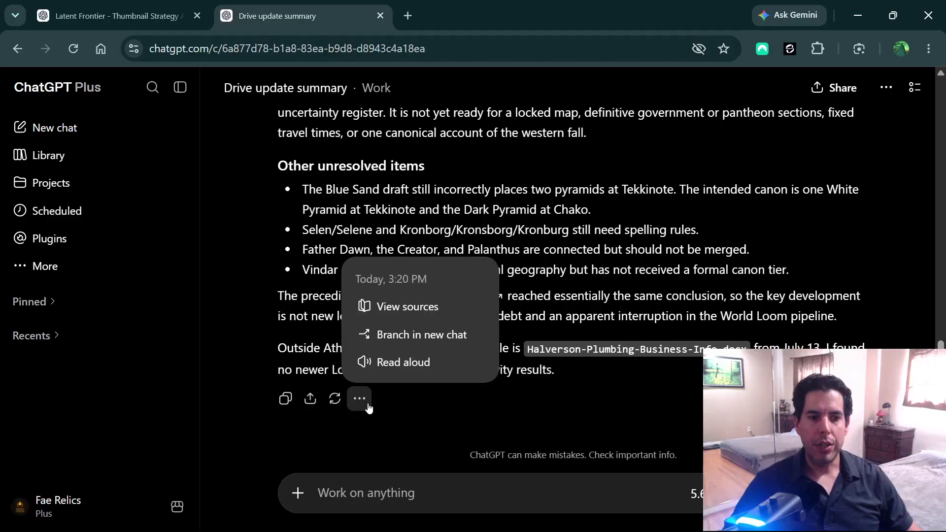
{"action": "left_click", "coordinate": [393, 340]}
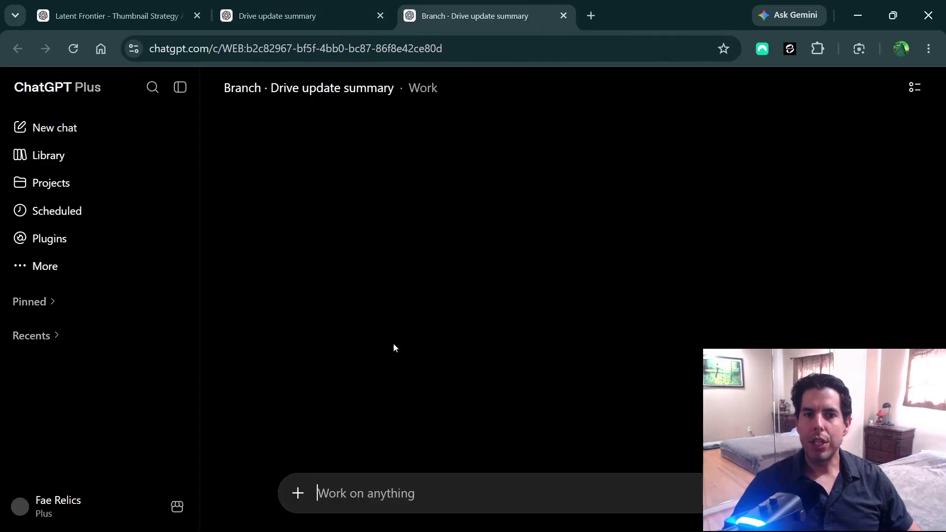
Check the content carried over to the branched chat and draft the follow-up "Hey great now let's discuss ...." in it
{"action": "scroll", "coordinate": [393, 347], "scroll_direction": "up", "scroll_amount": 15}
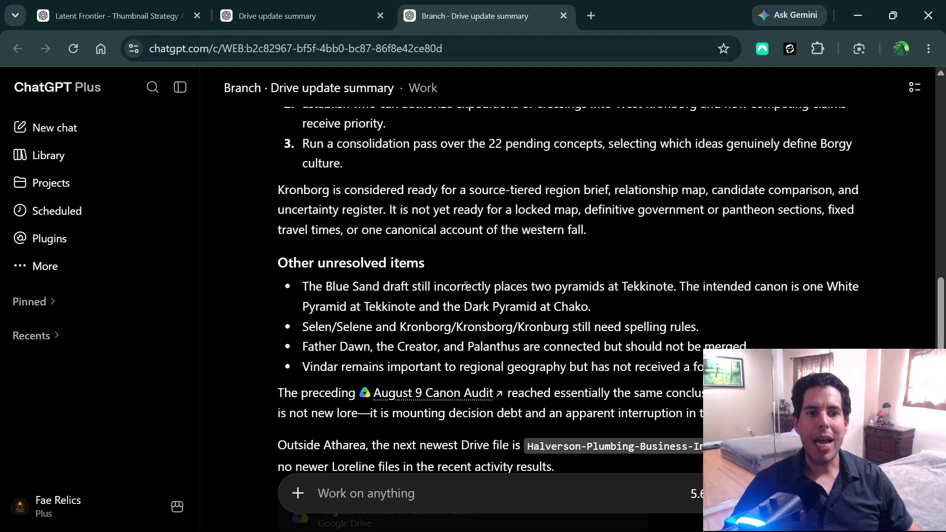
{"action": "scroll", "coordinate": [465, 289], "scroll_direction": "down", "scroll_amount": 15}
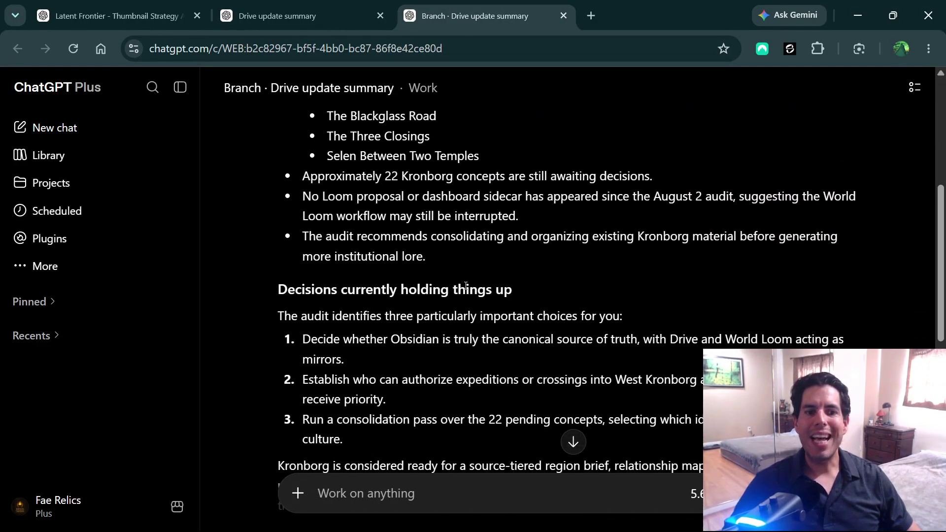
{"action": "scroll", "coordinate": [465, 289], "scroll_direction": "up", "scroll_amount": 6}
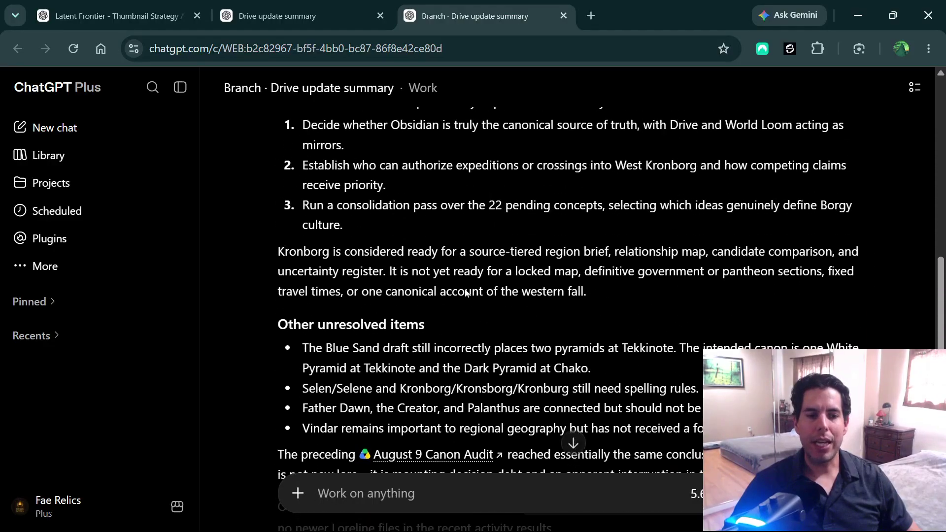
{"action": "scroll", "coordinate": [465, 291], "scroll_direction": "down", "scroll_amount": 6}
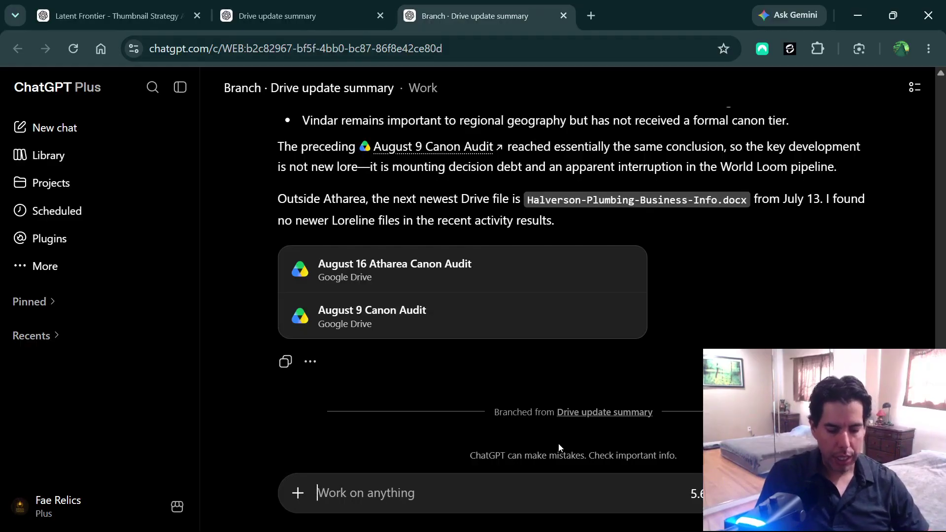
{"action": "type", "text": "Hey grea"}
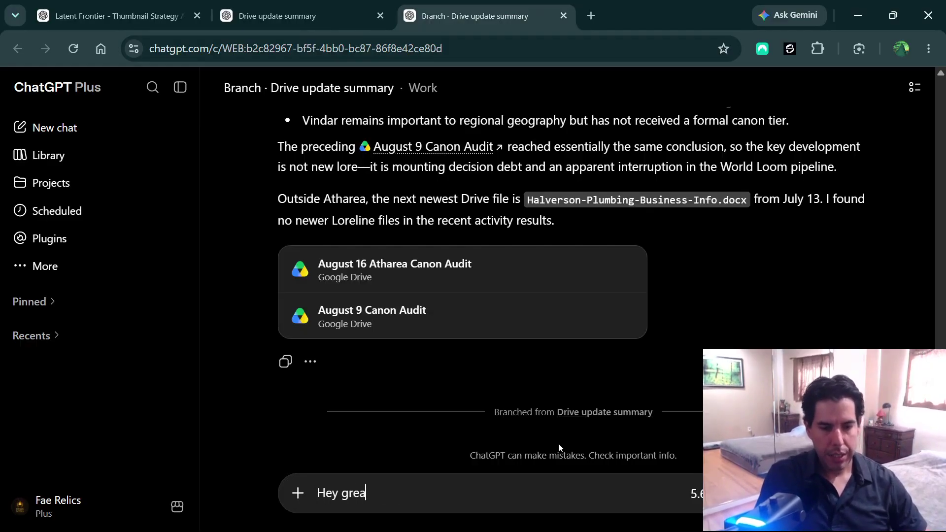
{"action": "type", "text": "t now let's "}
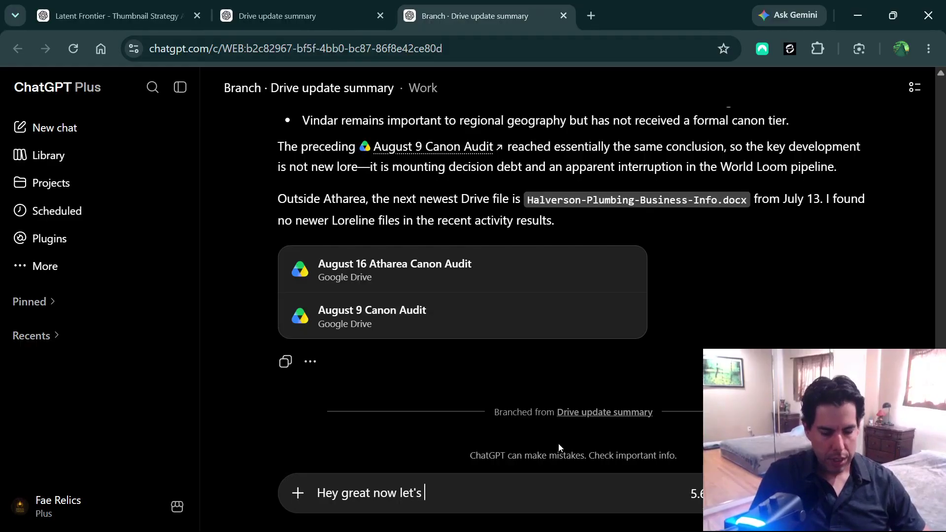
{"action": "type", "text": "discuss ...."}
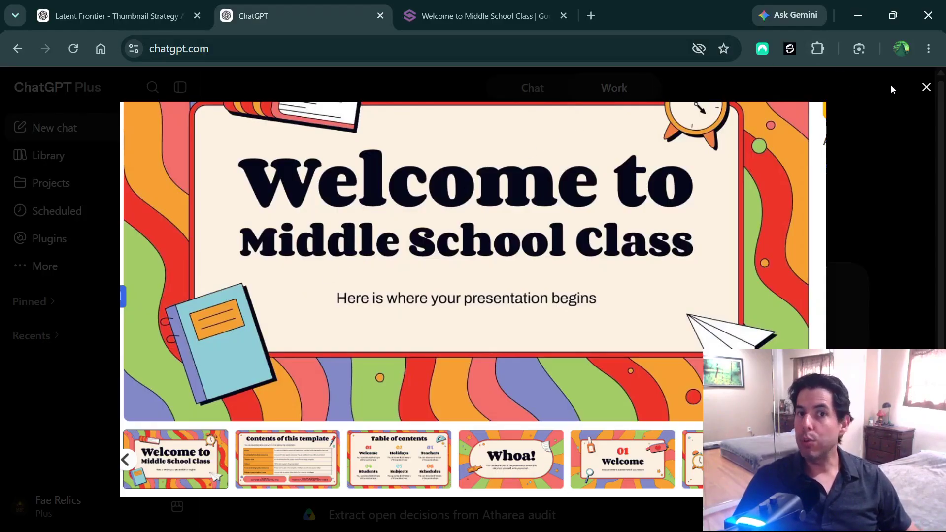
Close the attached image's preview and begin the prompt with "pls research an appropriate biology lesson for one school day at 8th grade level"
{"action": "left_click", "coordinate": [927, 89]}
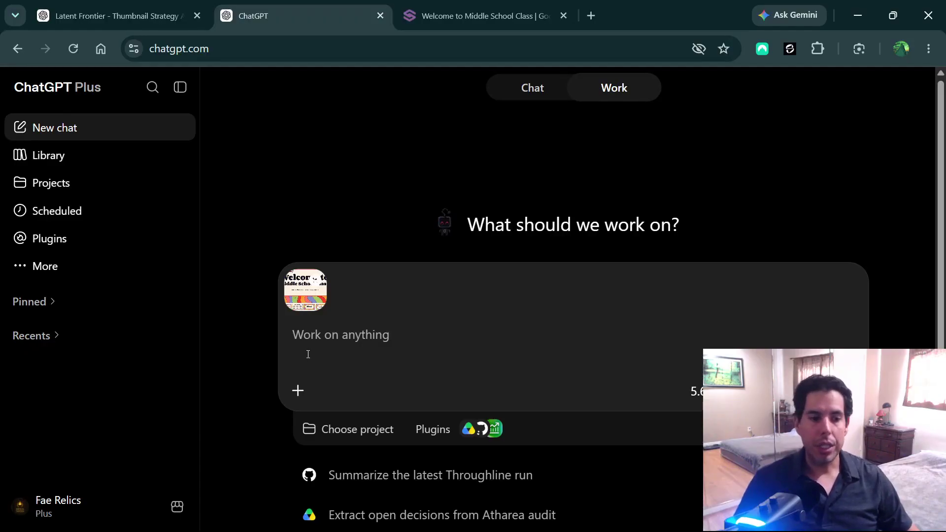
{"action": "left_click", "coordinate": [298, 390]}
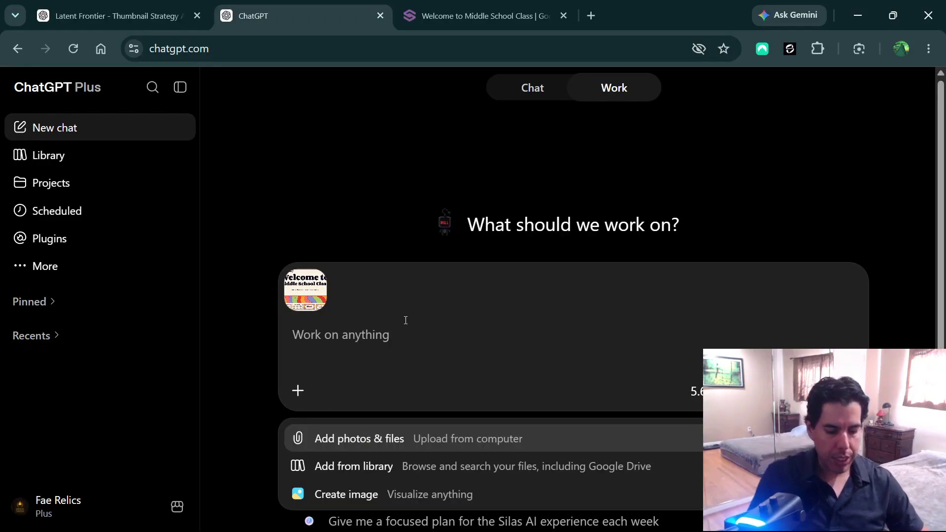
{"action": "type", "text": "pls resear"}
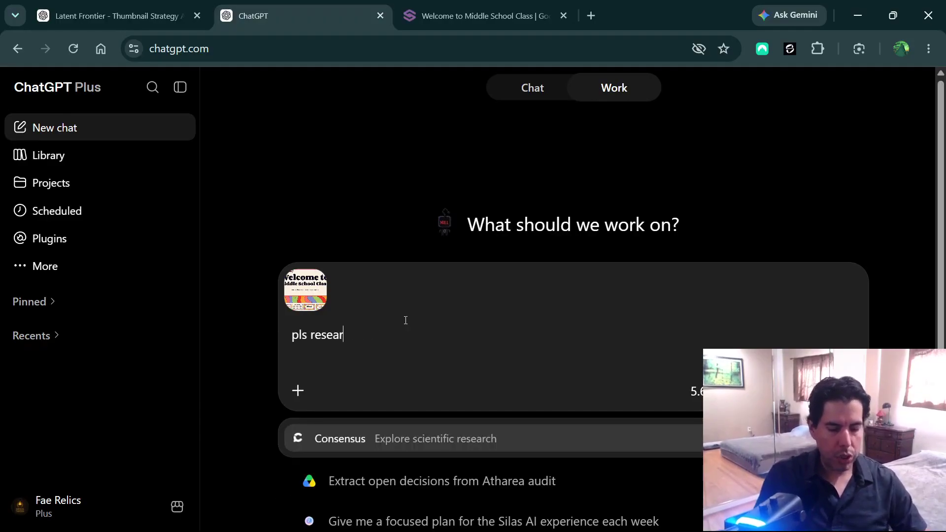
{"action": "type", "text": "ch s"}
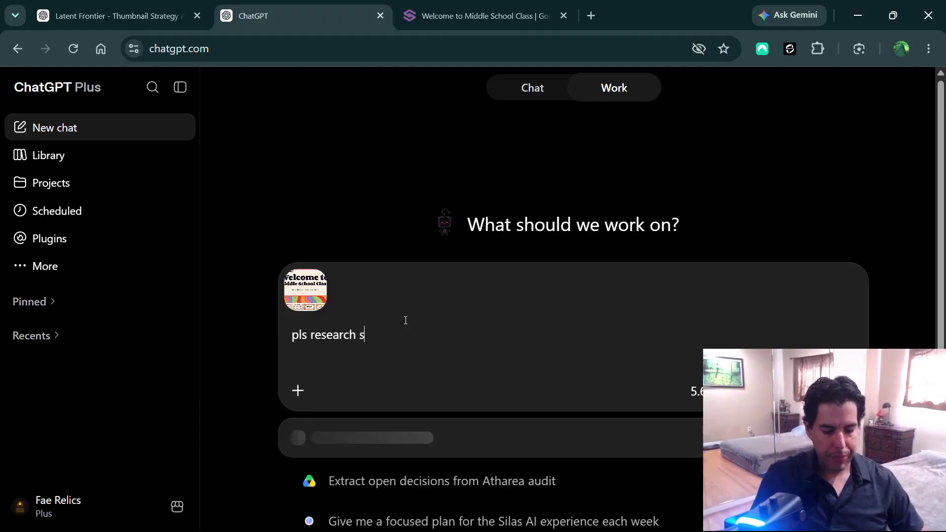
{"action": "key", "text": "BackSpace"}
{"action": "key", "text": "BackSpace"}
{"action": "key", "text": "BackSpace"}
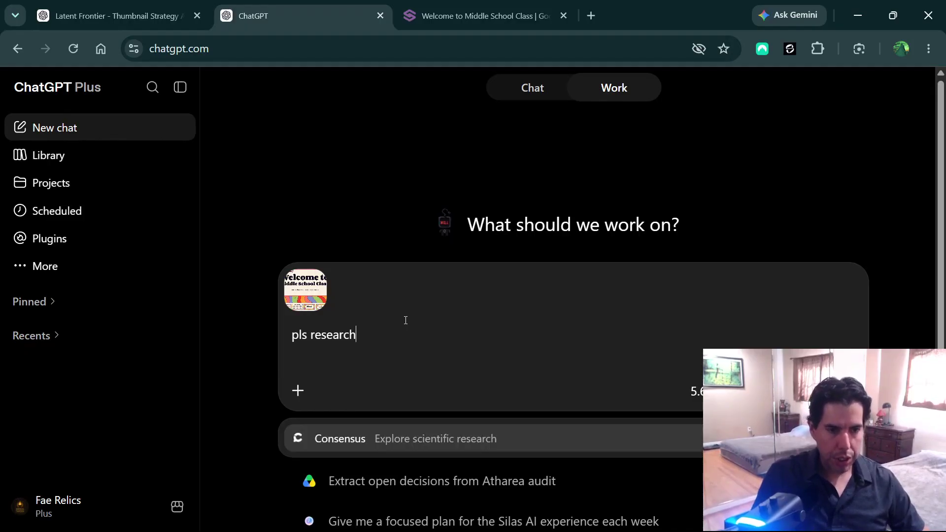
{"action": "type", "text": "arch an appro"}
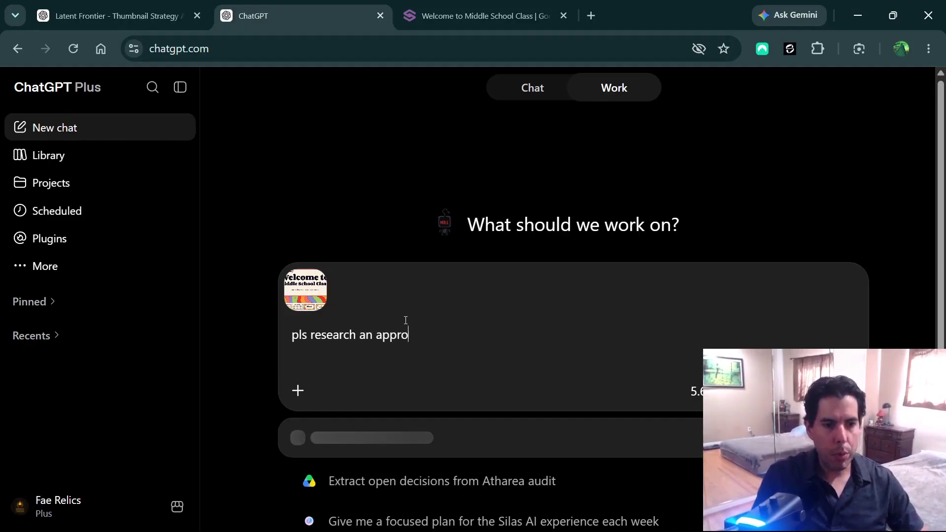
{"action": "type", "text": "priate biolo"}
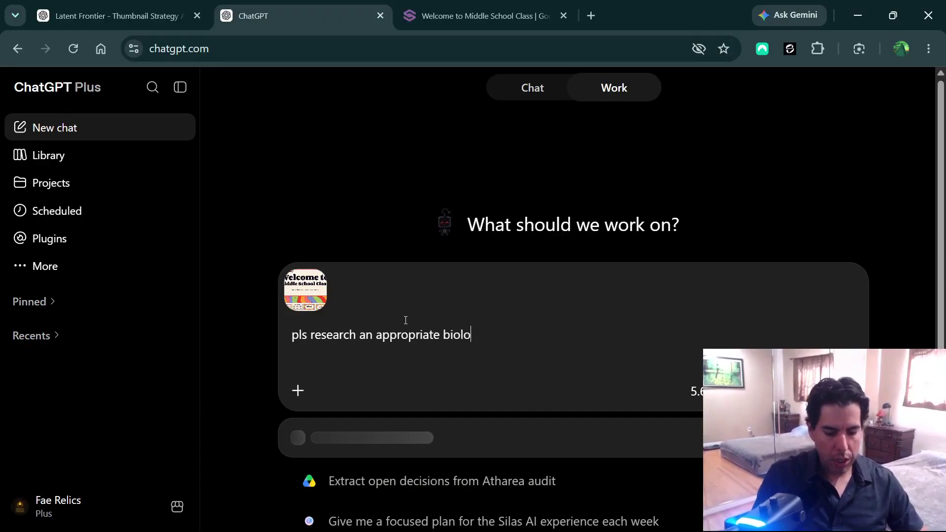
{"action": "type", "text": "gy lesson f"}
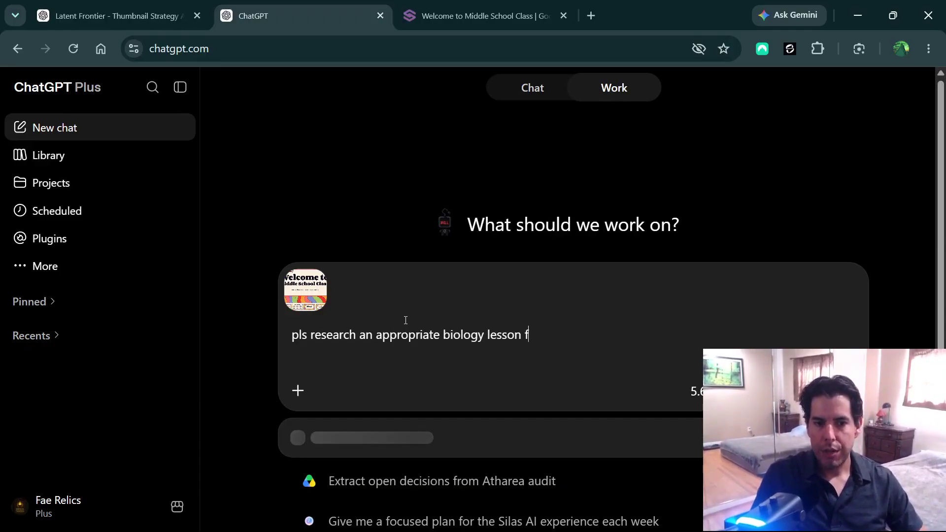
{"action": "type", "text": "or one school d"}
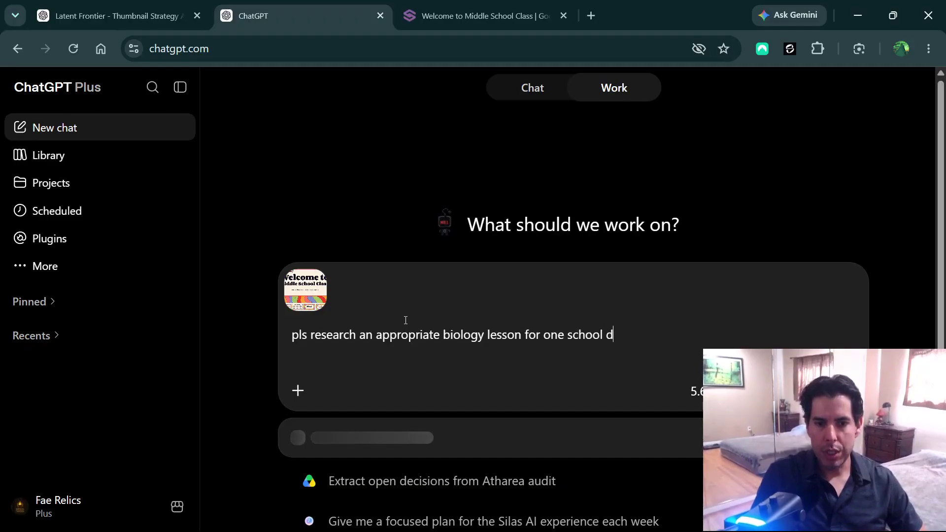
{"action": "type", "text": "ay at "}
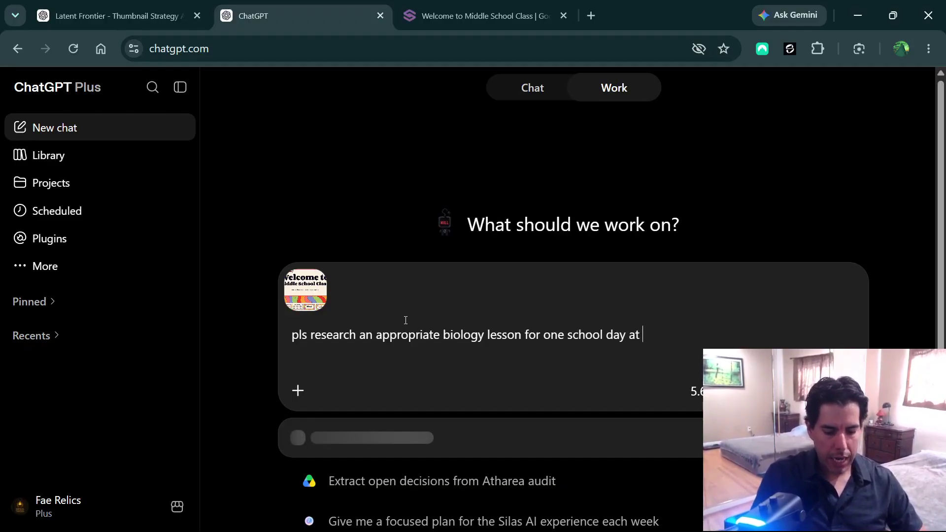
{"action": "type", "text": "8th grade leve"}
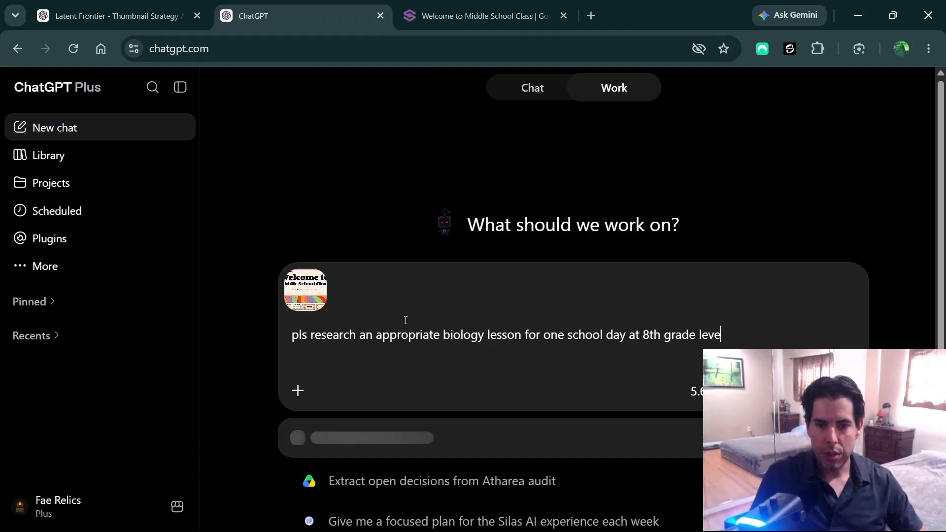
Extend the prompt with "and create the slide deck so that I have enough material to cover most of the class."
{"action": "type", "text": "l and cre"}
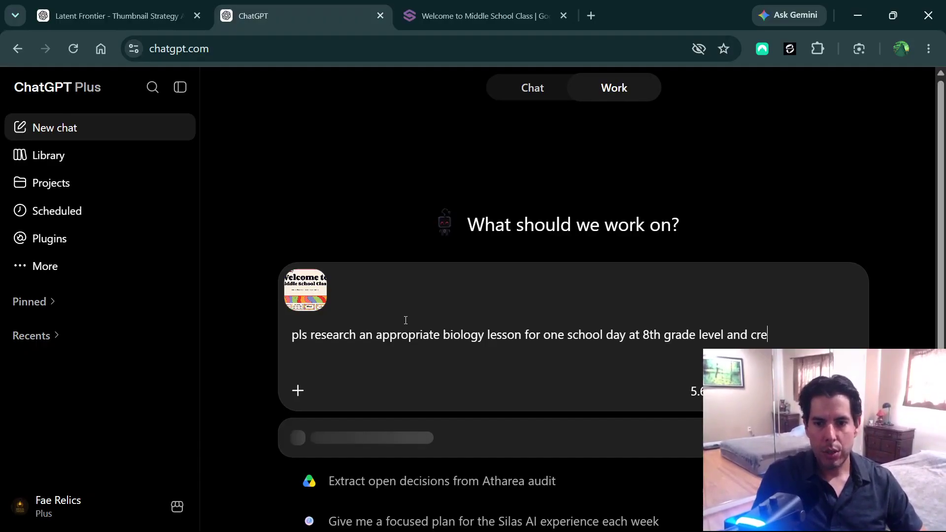
{"action": "type", "text": "ate the slide deck "}
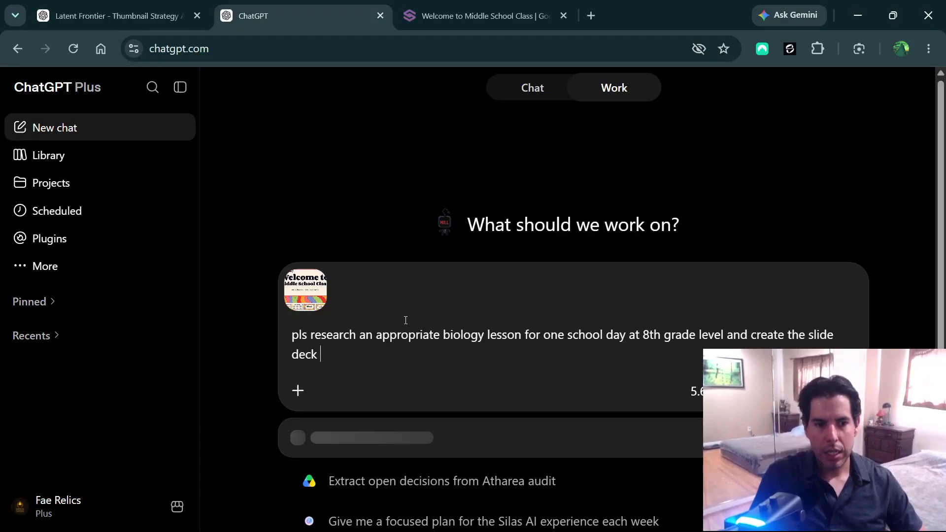
{"action": "type", "text": "so that I have enough material"}
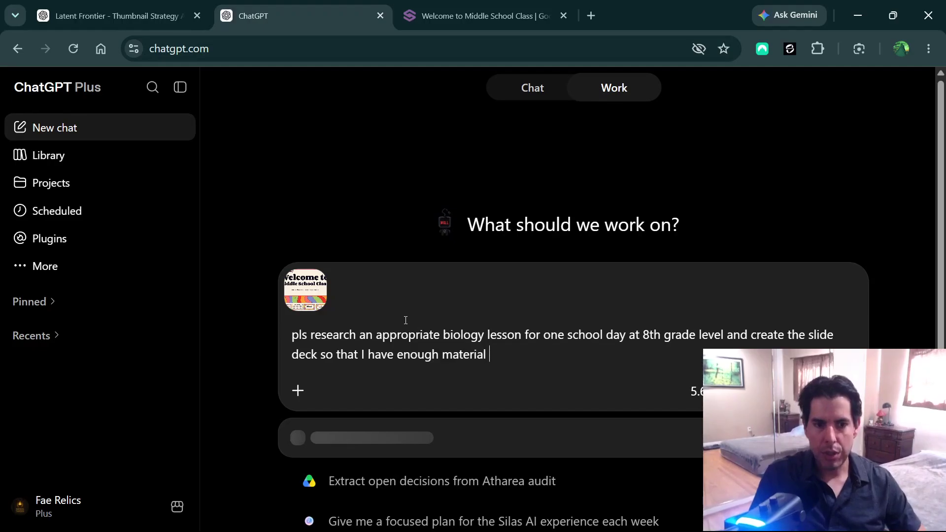
{"action": "type", "text": " to cover most "}
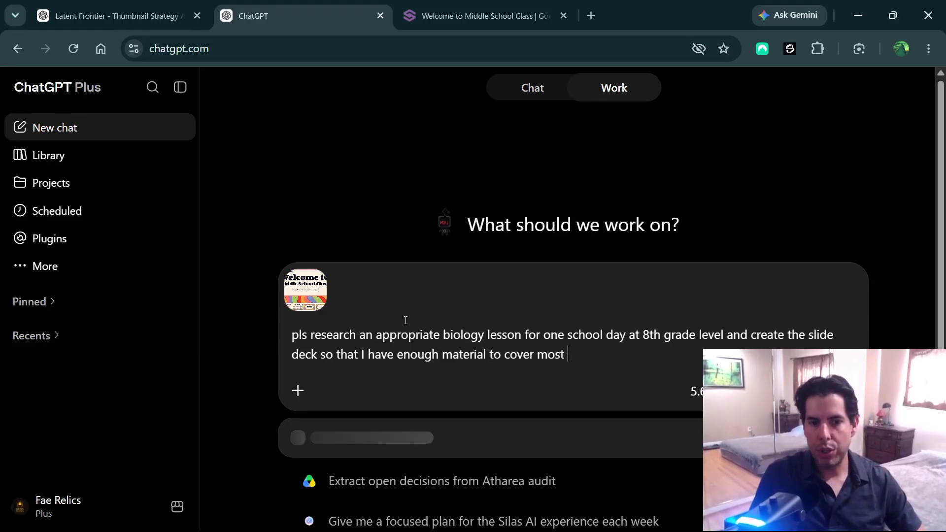
{"action": "type", "text": "of the class."}
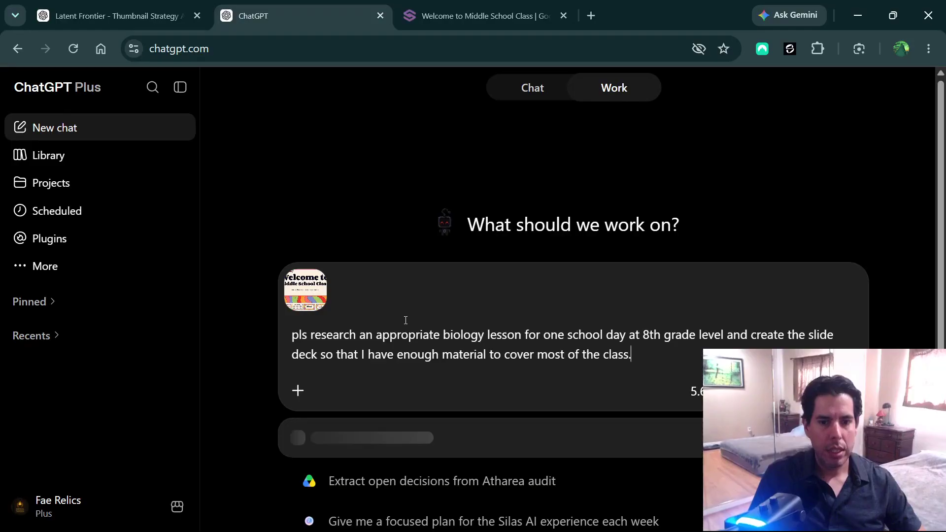
Add the style instruction "pls use the same style as the image" to the end of the prompt
{"action": "type", "text": "  pls use the"}
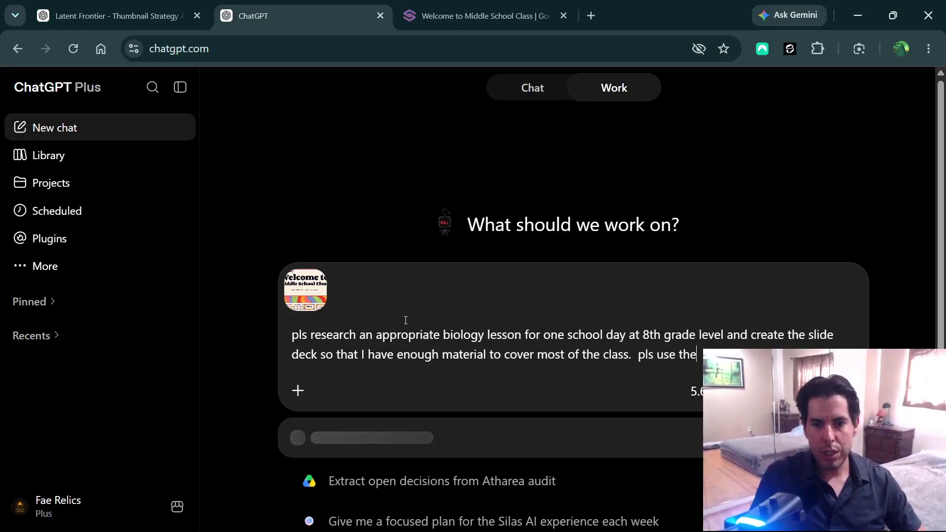
{"action": "type", "text": " s"}
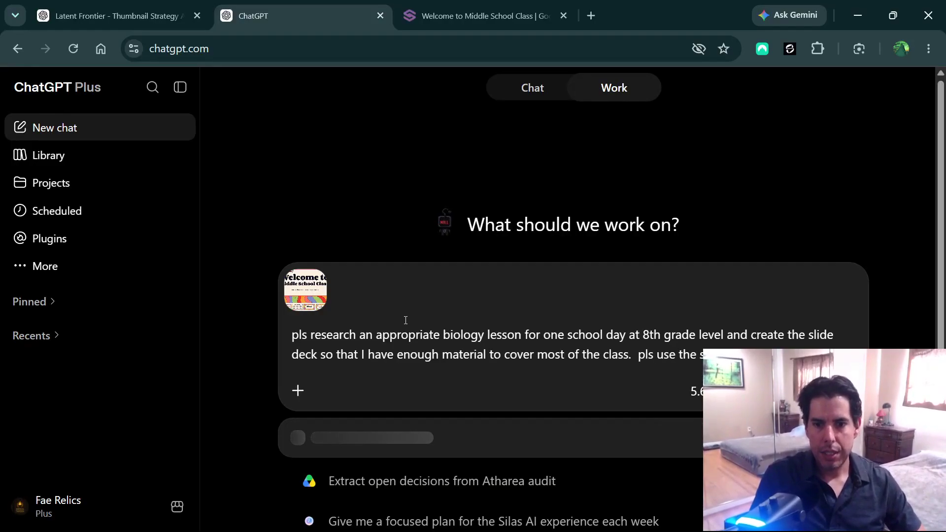
{"action": "type", "text": "ame style as the "}
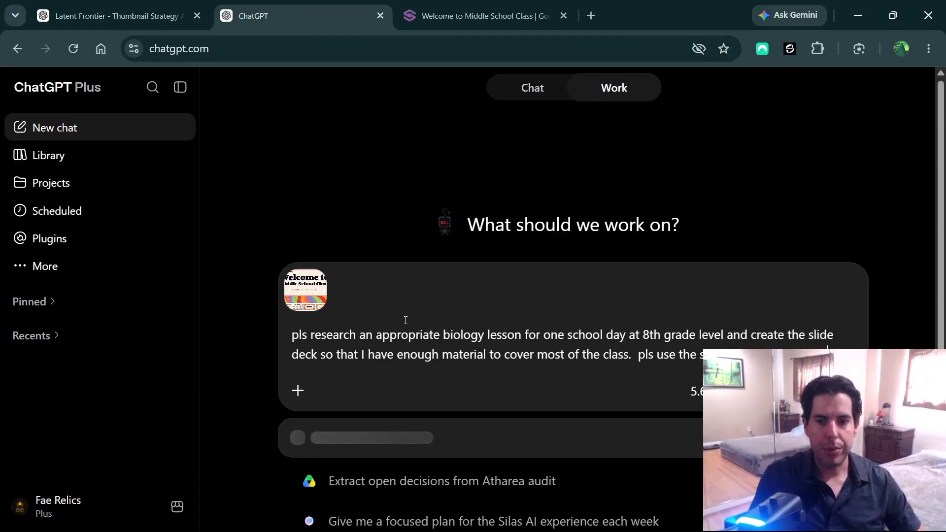
{"action": "type", "text": "imaghe"}
{"action": "key", "text": "BackSpace"}
{"action": "type", "text": "e"}
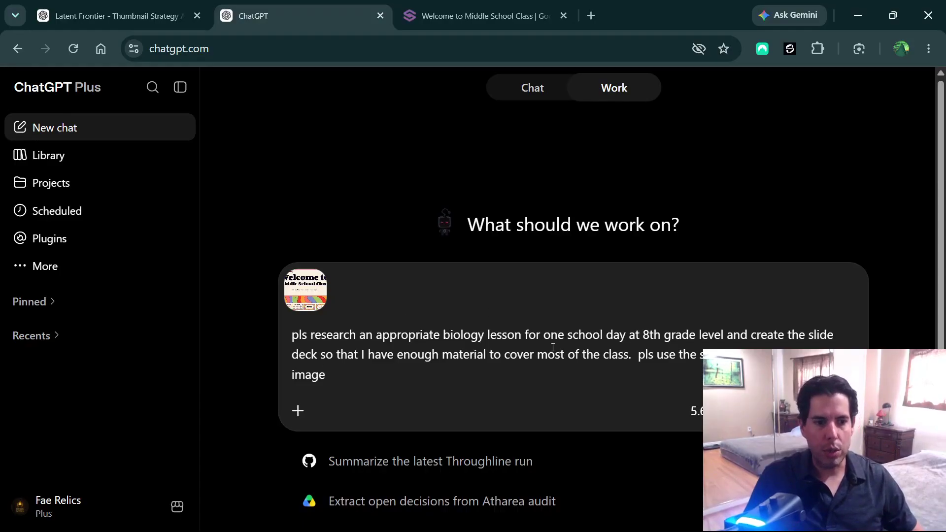
Set the model's reasoning effort to High for the biology slide deck prompt
{"action": "left_click", "coordinate": [692, 411]}
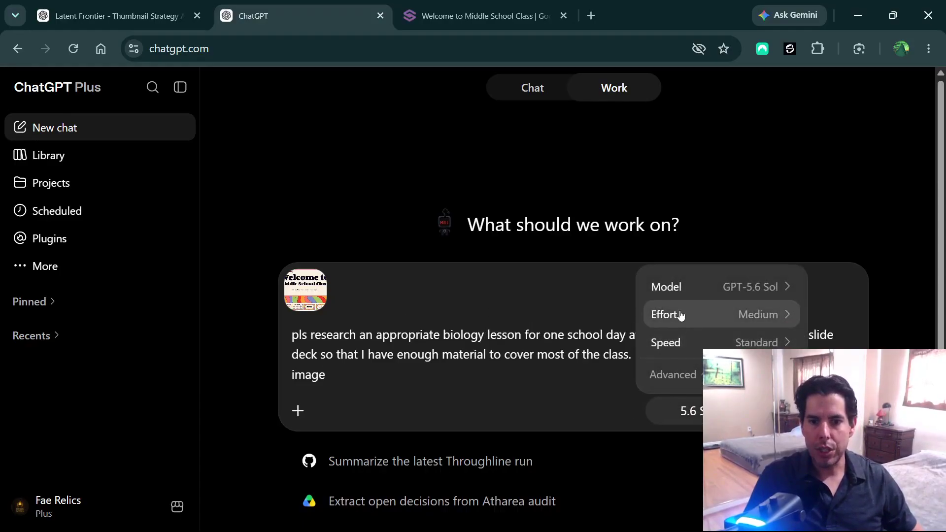
{"action": "mouse_move", "coordinate": [682, 316]}
{"action": "left_click", "coordinate": [813, 372]}
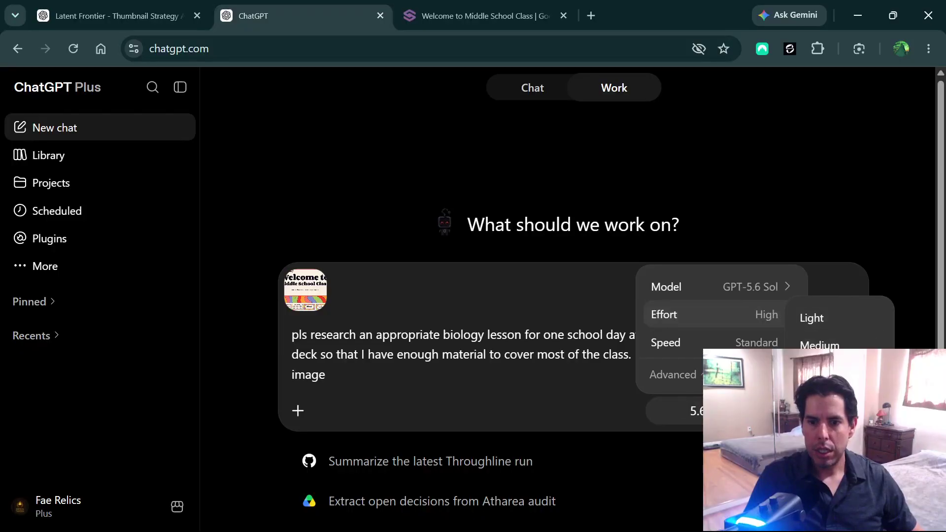
{"action": "left_click", "coordinate": [469, 373]}
Check the effort and speed options, keep the speed at Standard, and submit the biology slide deck prompt
{"action": "left_click", "coordinate": [689, 411]}
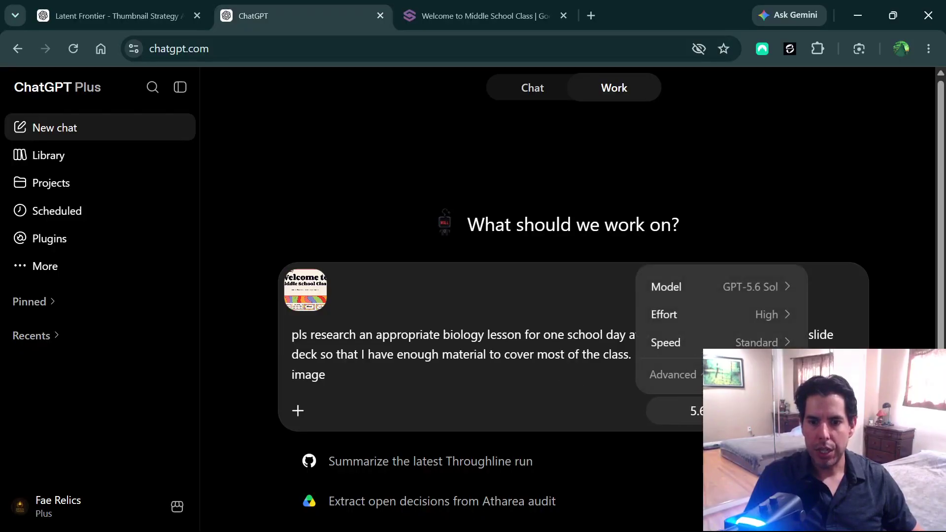
{"action": "mouse_move", "coordinate": [691, 320]}
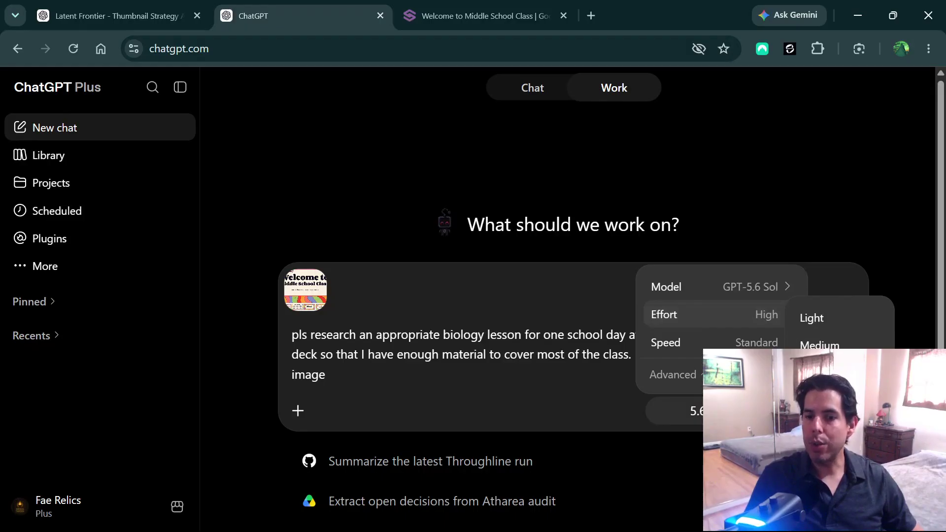
{"action": "mouse_move", "coordinate": [657, 345]}
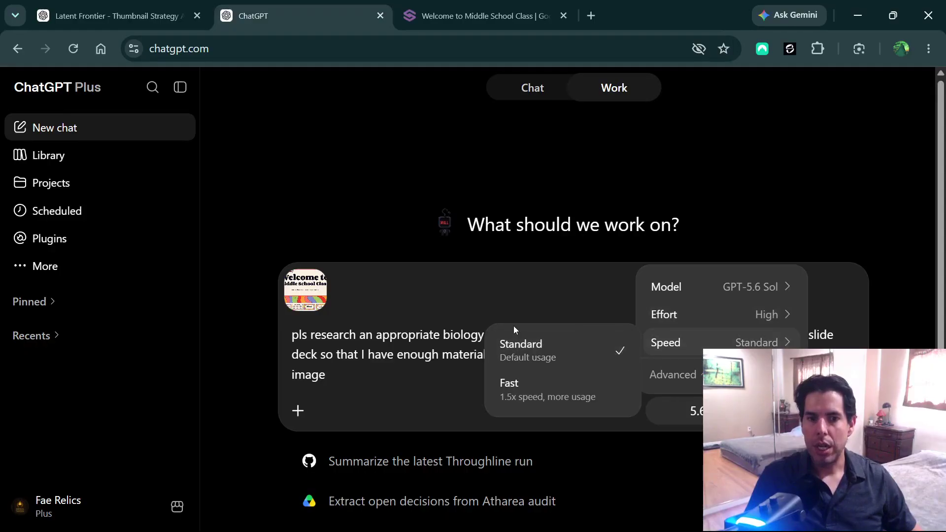
{"action": "left_click", "coordinate": [513, 326]}
{"action": "key", "text": "Return"}
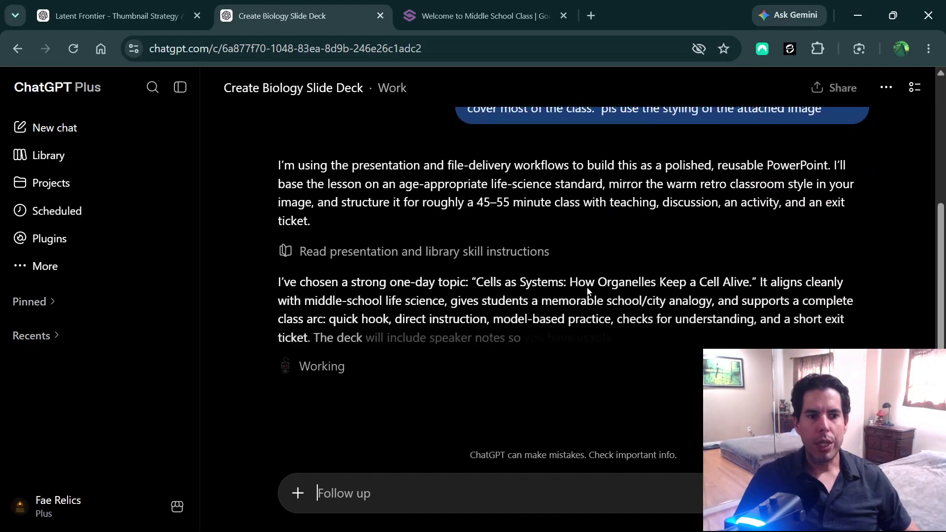
Review the submitted prompt with its attached image and read the progress notes on the lesson topic, research and styling
{"action": "scroll", "coordinate": [468, 262], "scroll_direction": "up", "scroll_amount": 2}
{"action": "scroll", "coordinate": [413, 302], "scroll_direction": "up", "scroll_amount": 2}
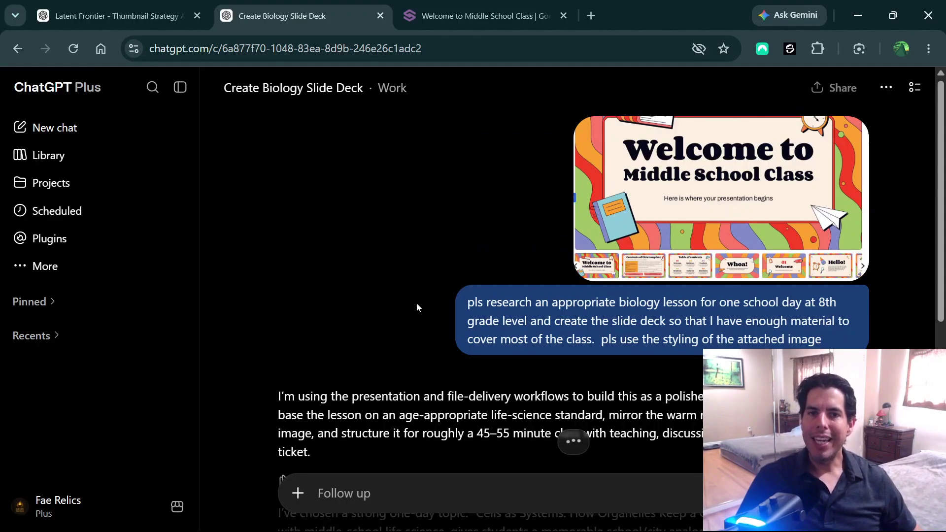
{"action": "scroll", "coordinate": [416, 303], "scroll_direction": "down", "scroll_amount": 2}
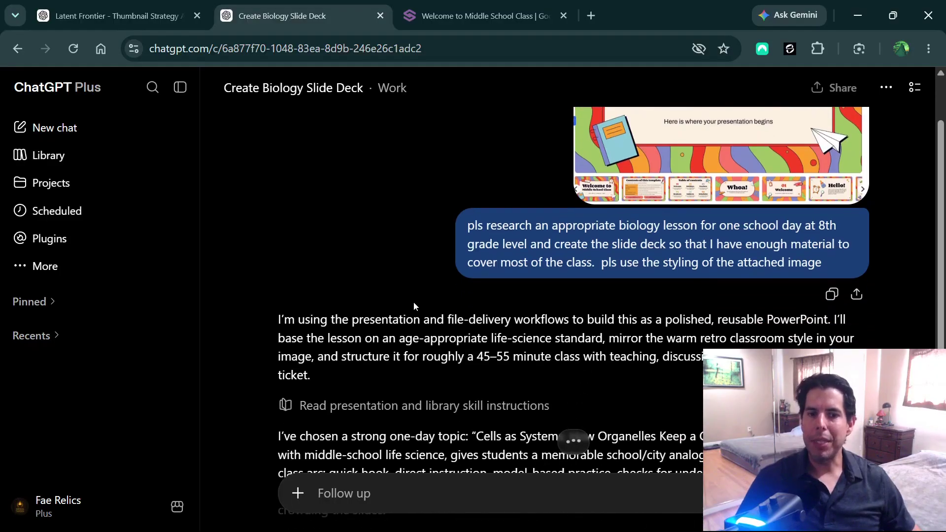
{"action": "scroll", "coordinate": [365, 281], "scroll_direction": "up", "scroll_amount": 2}
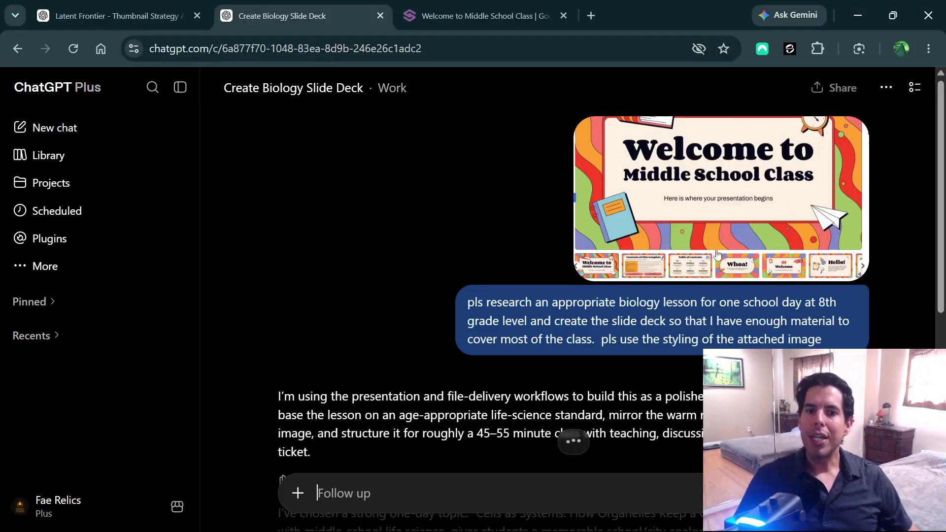
{"action": "scroll", "coordinate": [388, 149], "scroll_direction": "down", "scroll_amount": 7}
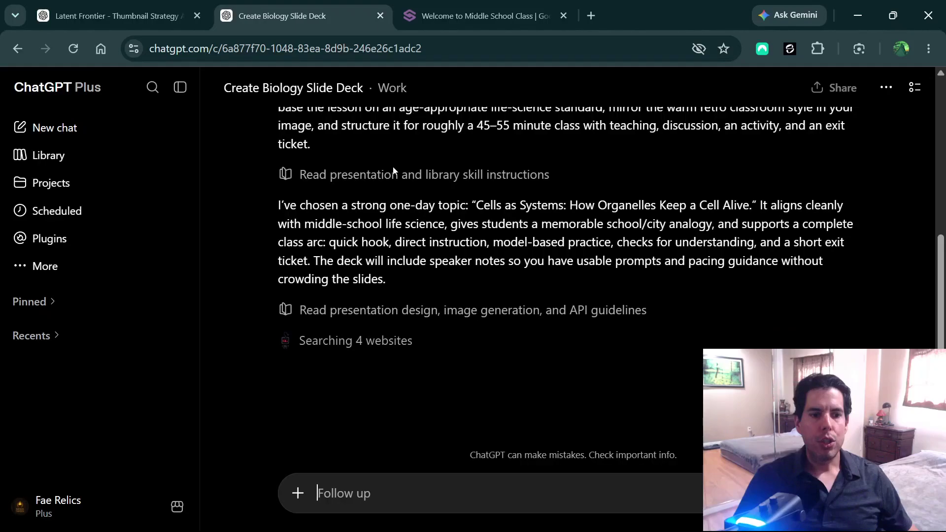
{"action": "scroll", "coordinate": [312, 273], "scroll_direction": "up", "scroll_amount": 2}
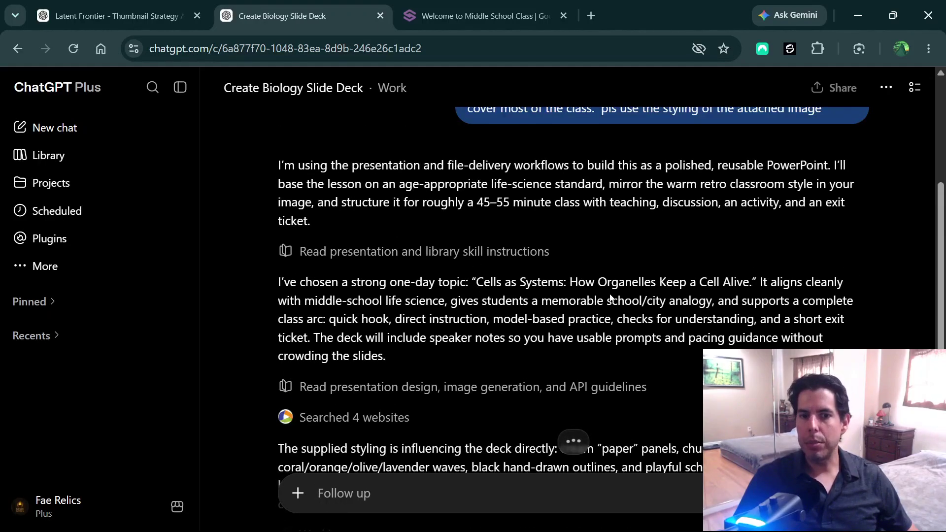
{"action": "scroll", "coordinate": [640, 287], "scroll_direction": "down", "scroll_amount": 2}
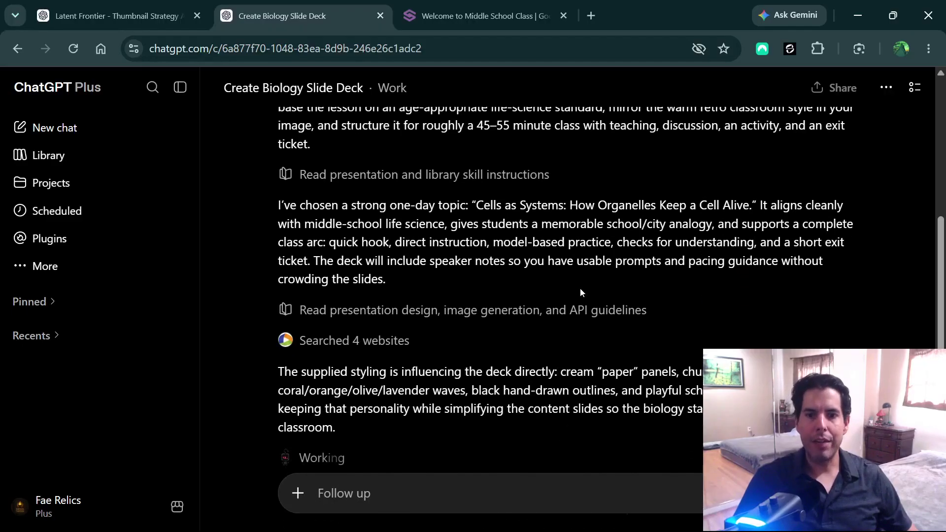
{"action": "scroll", "coordinate": [333, 220], "scroll_direction": "down", "scroll_amount": 2}
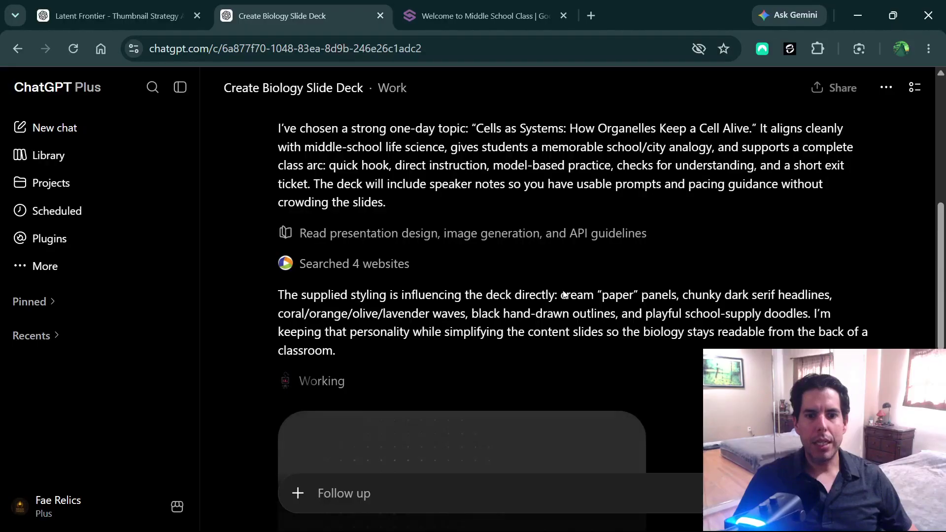
Follow the slide artwork generation in the chat until the finished presentation is delivered
{"action": "scroll", "coordinate": [580, 275], "scroll_direction": "down", "scroll_amount": 1}
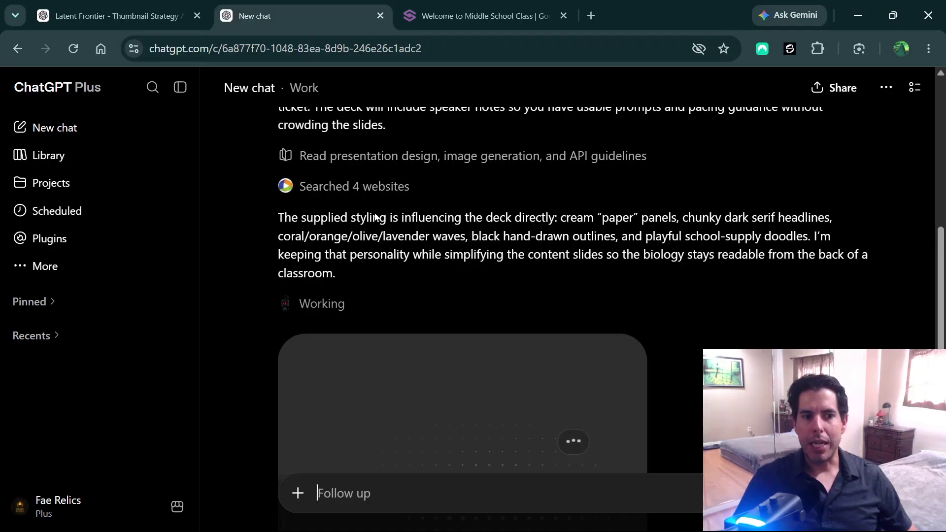
{"action": "scroll", "coordinate": [441, 226], "scroll_direction": "down", "scroll_amount": 2}
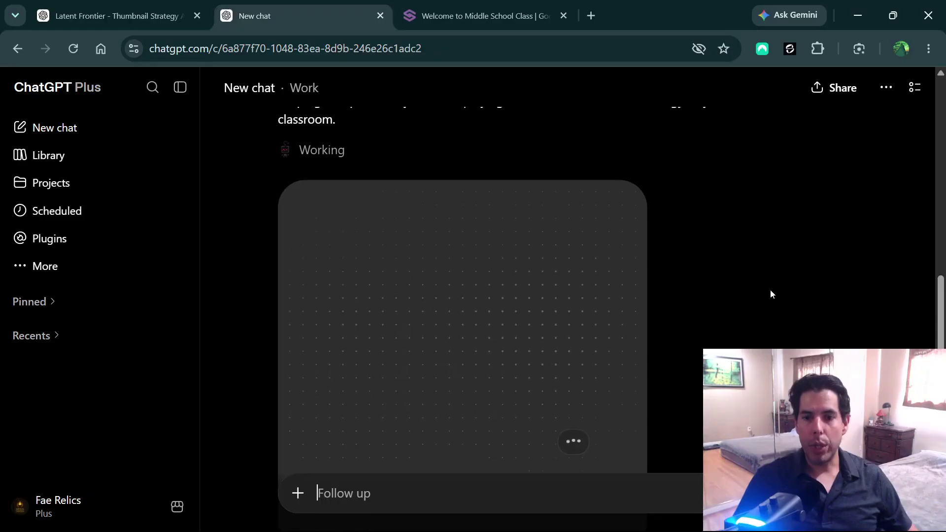
{"action": "scroll", "coordinate": [770, 290], "scroll_direction": "down", "scroll_amount": 1}
{"action": "scroll", "coordinate": [771, 294], "scroll_direction": "up", "scroll_amount": 1}
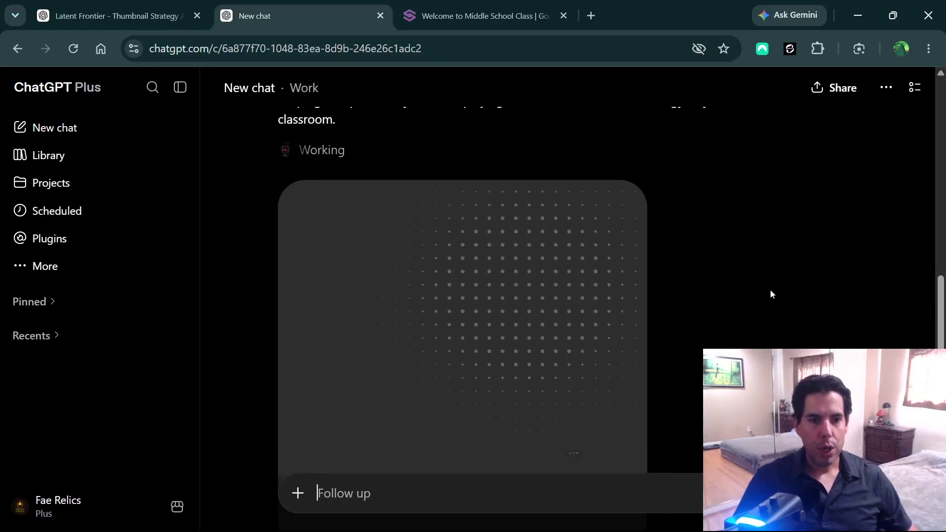
{"action": "scroll", "coordinate": [771, 293], "scroll_direction": "down", "scroll_amount": 2}
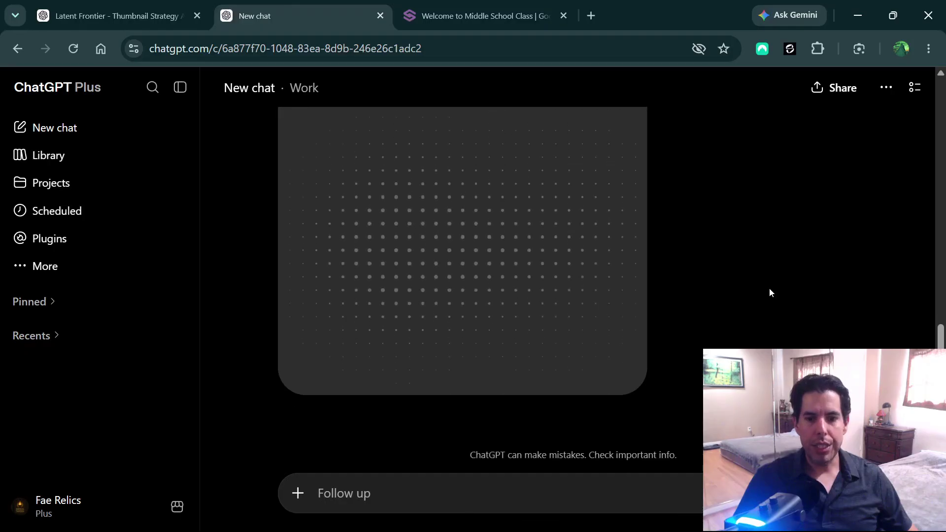
{"action": "scroll", "coordinate": [771, 292], "scroll_direction": "up", "scroll_amount": 2}
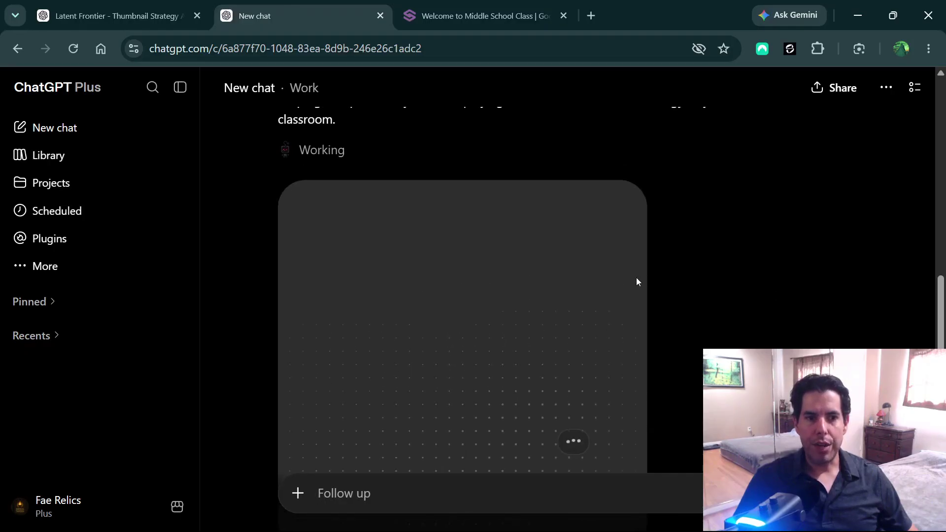
{"action": "scroll", "coordinate": [637, 279], "scroll_direction": "up", "scroll_amount": 2}
{"action": "scroll", "coordinate": [632, 274], "scroll_direction": "down", "scroll_amount": 1}
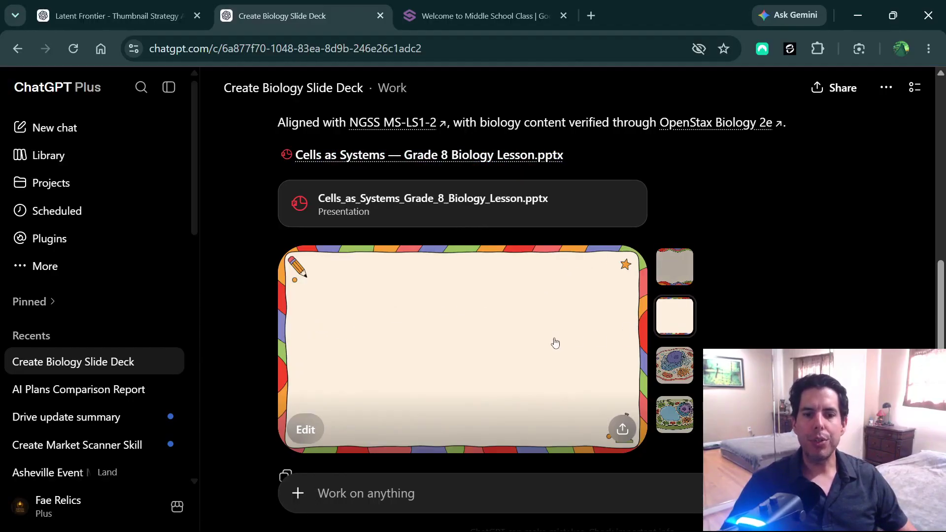
Preview the generated retro classroom border image, close it, and open the Cells as Systems — Grade 8 Biology Lesson.pptx presentation
{"action": "left_click", "coordinate": [533, 251]}
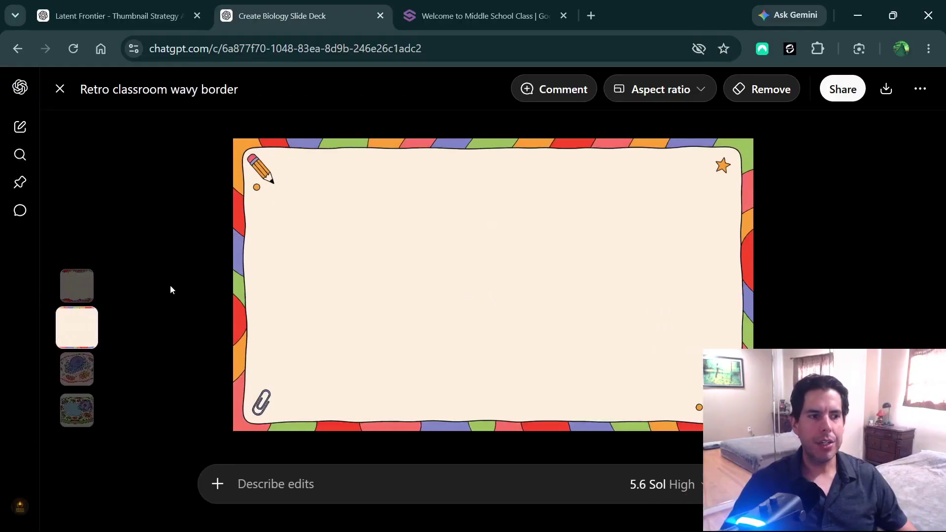
{"action": "left_click", "coordinate": [59, 89]}
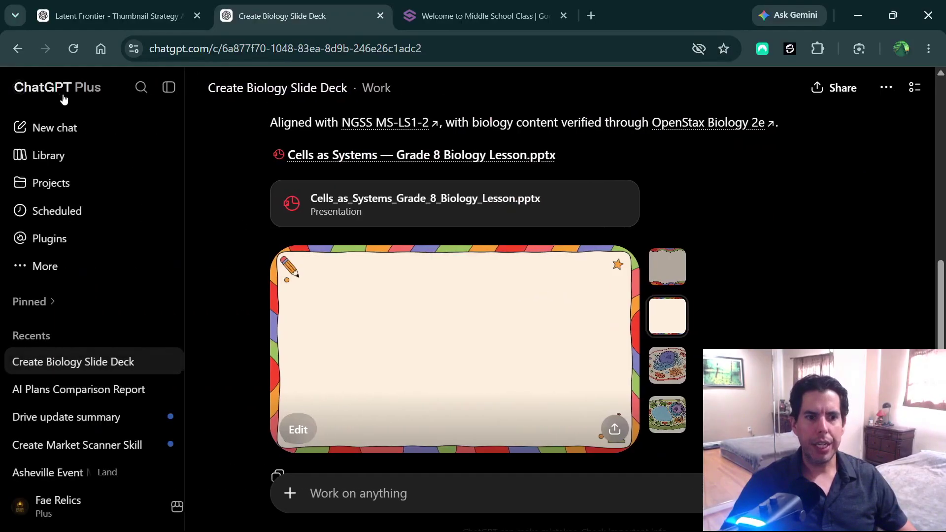
{"action": "left_click", "coordinate": [417, 158]}
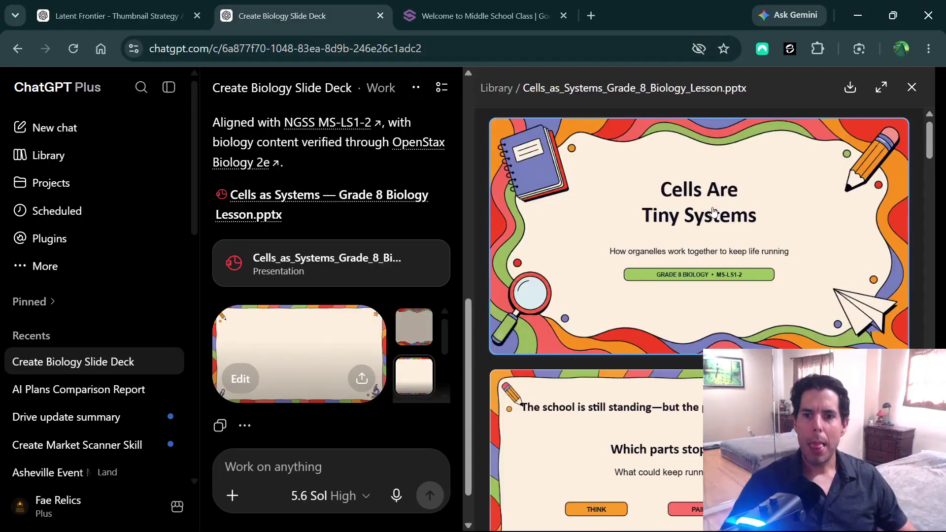
Skim the deck's opening slides to compare their styling with the reference image, and return to the title slide
{"action": "scroll", "coordinate": [707, 206], "scroll_direction": "down", "scroll_amount": 3}
{"action": "scroll", "coordinate": [708, 206], "scroll_direction": "up", "scroll_amount": 3}
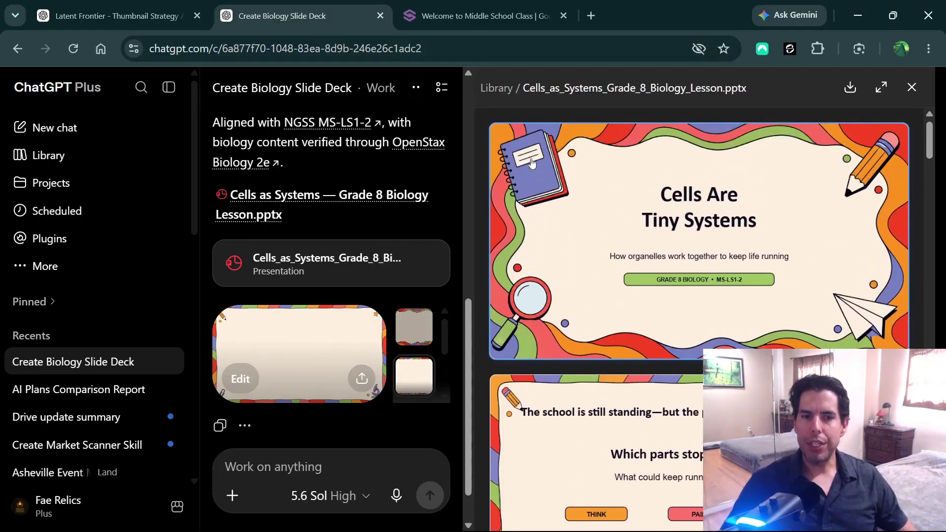
{"action": "scroll", "coordinate": [657, 211], "scroll_direction": "down", "scroll_amount": 7}
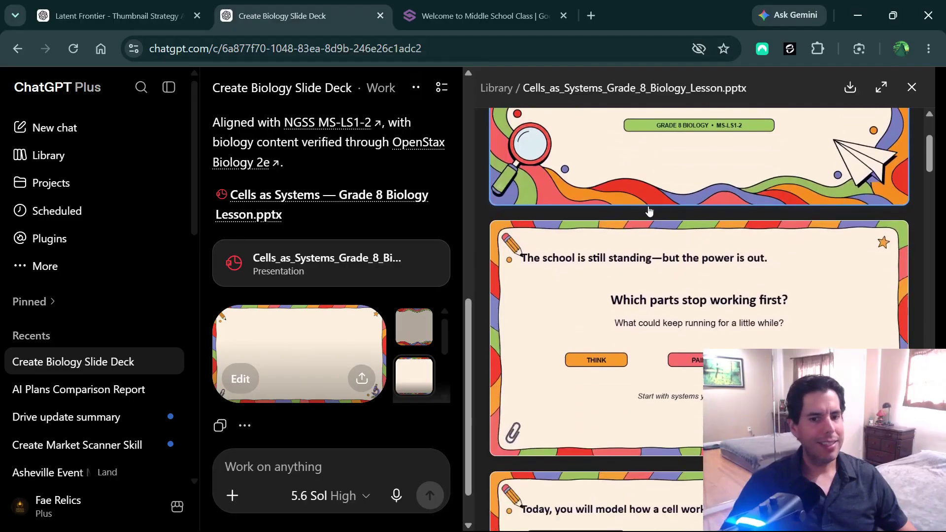
{"action": "scroll", "coordinate": [649, 211], "scroll_direction": "down", "scroll_amount": 3}
{"action": "scroll", "coordinate": [649, 211], "scroll_direction": "up", "scroll_amount": 15}
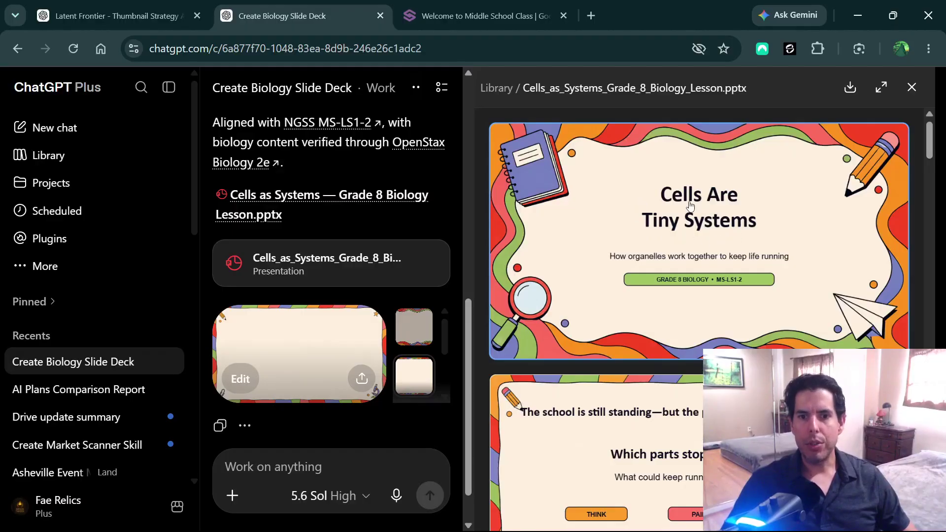
Read the deck's warm-up, learning target, five structures and school analogy slides, and go back to the title slide
{"action": "scroll", "coordinate": [618, 254], "scroll_direction": "down", "scroll_amount": 5}
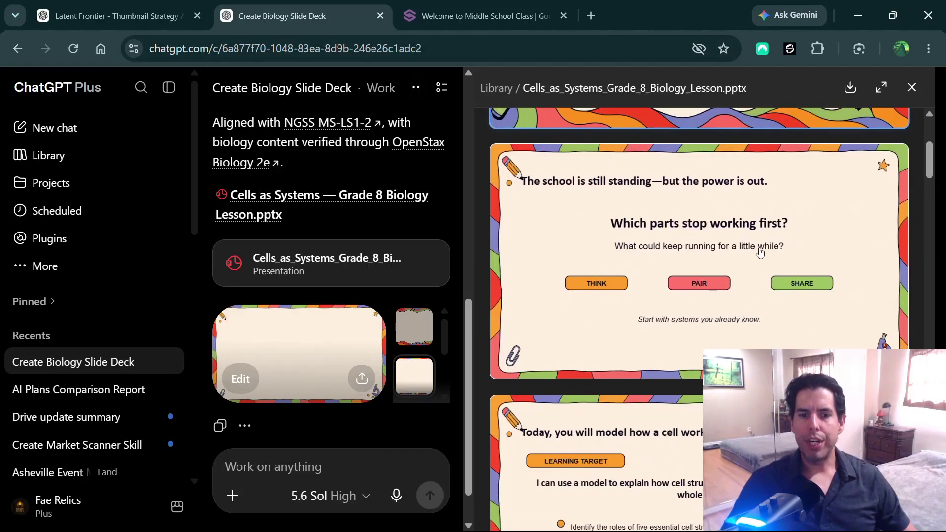
{"action": "scroll", "coordinate": [760, 251], "scroll_direction": "down", "scroll_amount": 3}
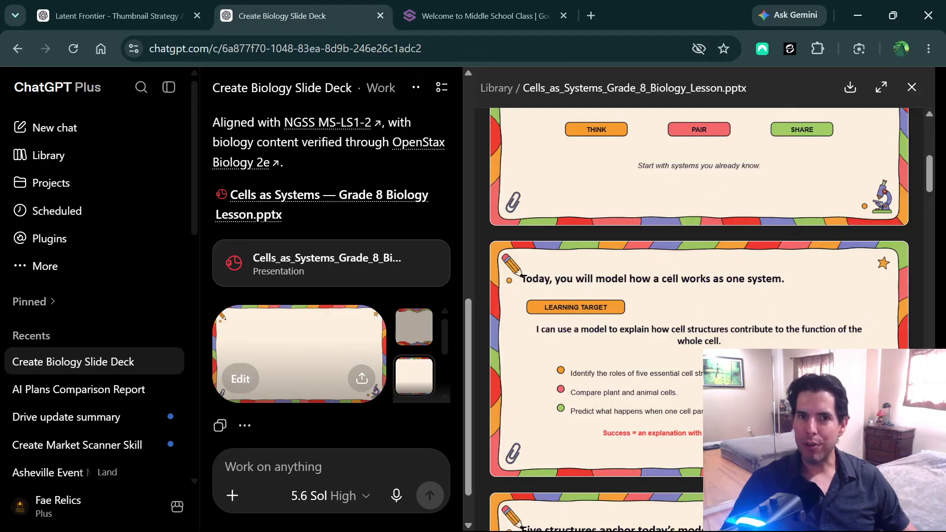
{"action": "scroll", "coordinate": [662, 401], "scroll_direction": "down", "scroll_amount": 5}
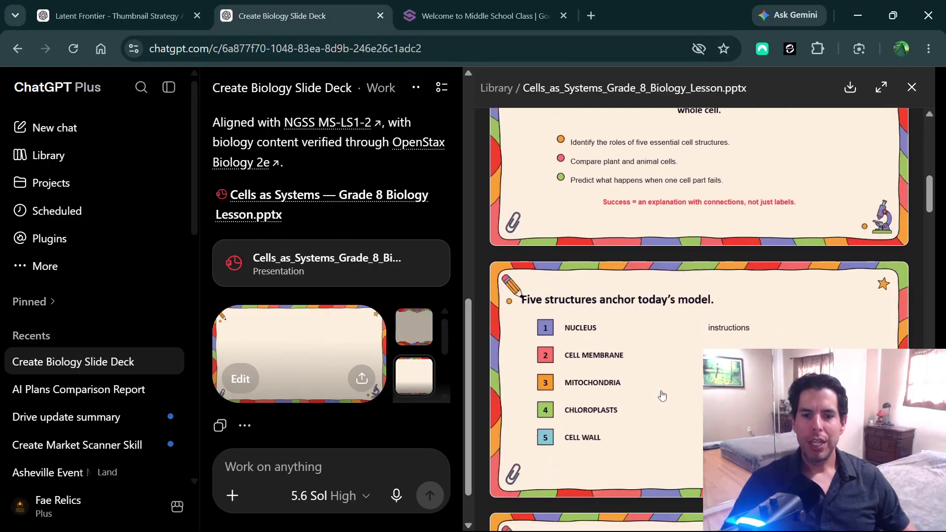
{"action": "scroll", "coordinate": [662, 395], "scroll_direction": "down", "scroll_amount": 3}
{"action": "scroll", "coordinate": [616, 335], "scroll_direction": "up", "scroll_amount": 5}
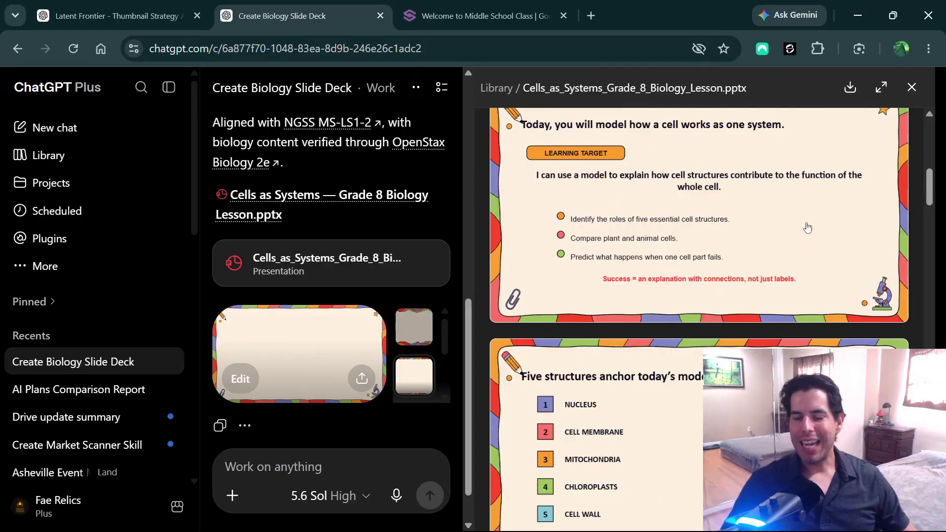
{"action": "scroll", "coordinate": [807, 227], "scroll_direction": "down", "scroll_amount": 8}
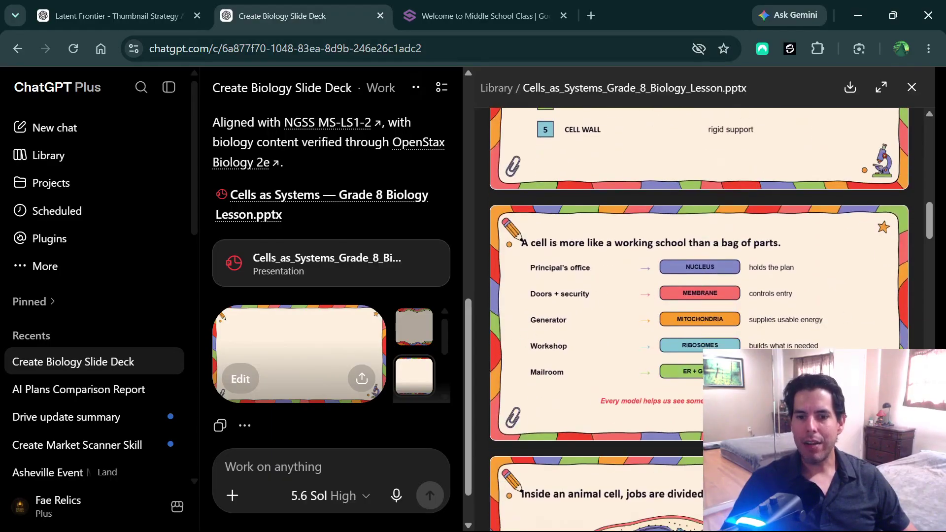
{"action": "scroll", "coordinate": [761, 252], "scroll_direction": "up", "scroll_amount": 20}
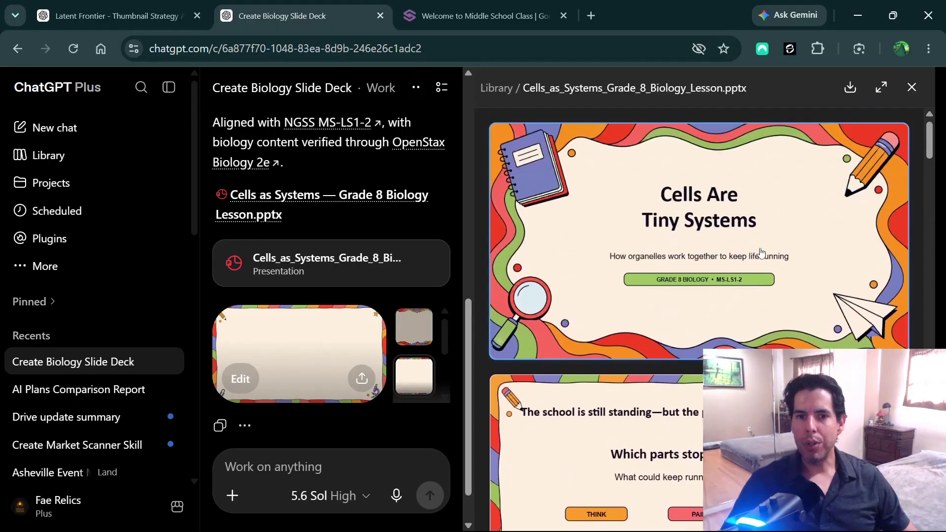
Examine the deck's further slides on the animal cell, nucleus and ribosomes, and cell membrane
{"action": "scroll", "coordinate": [606, 243], "scroll_direction": "down", "scroll_amount": 3}
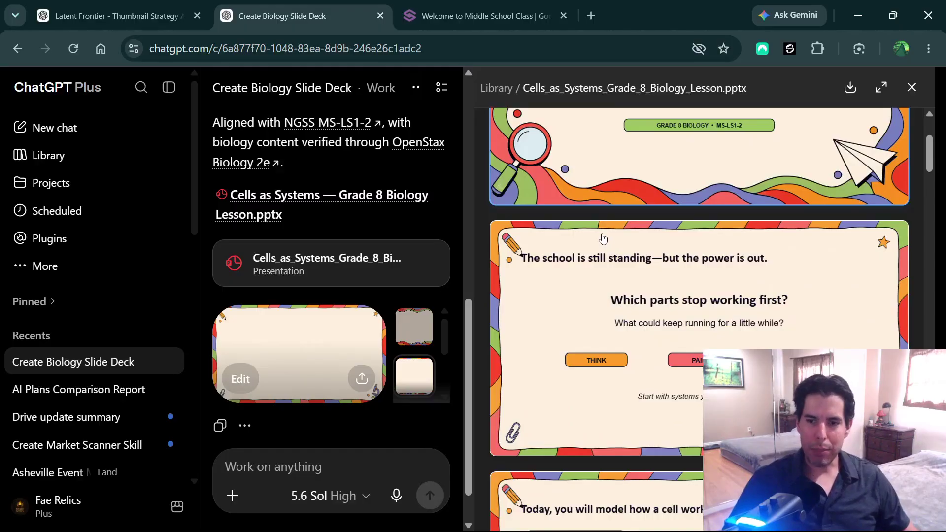
{"action": "scroll", "coordinate": [663, 264], "scroll_direction": "down", "scroll_amount": 15}
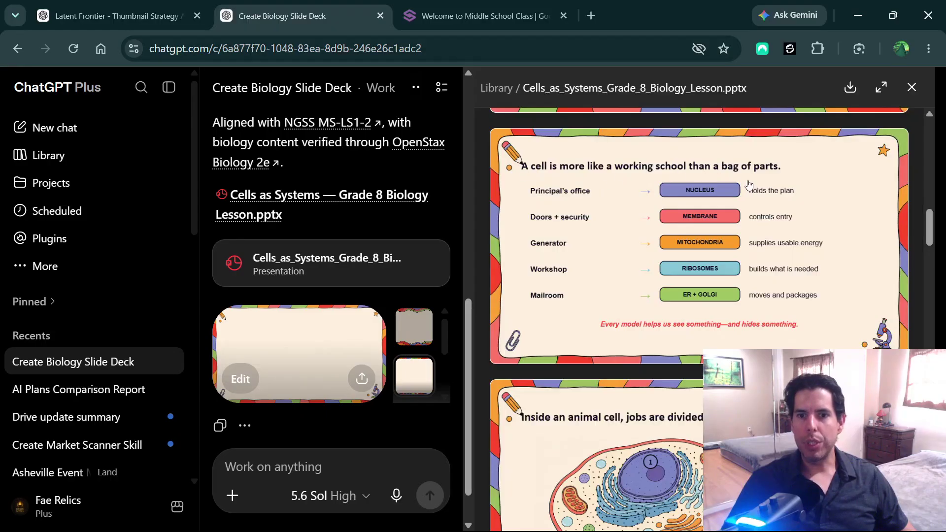
{"action": "scroll", "coordinate": [749, 184], "scroll_direction": "down", "scroll_amount": 4}
{"action": "scroll", "coordinate": [551, 268], "scroll_direction": "down", "scroll_amount": 10}
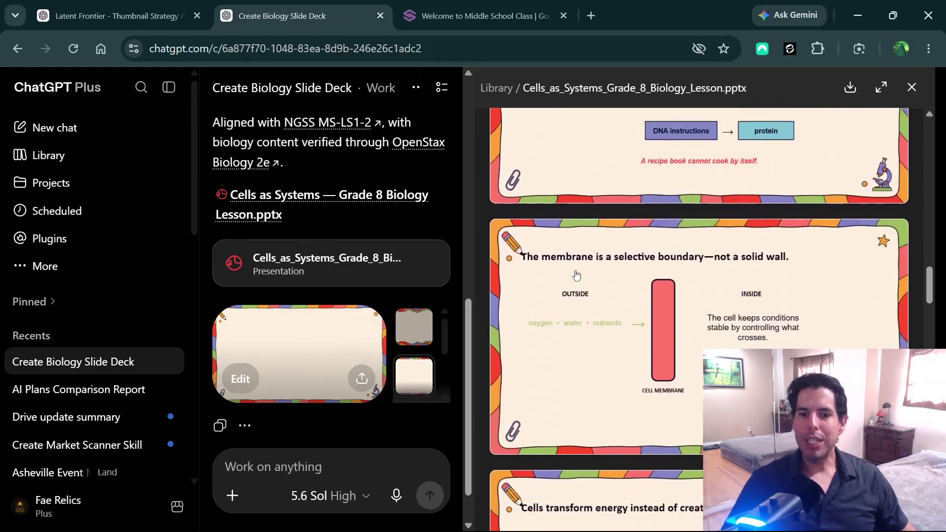
{"action": "scroll", "coordinate": [577, 275], "scroll_direction": "up", "scroll_amount": 5}
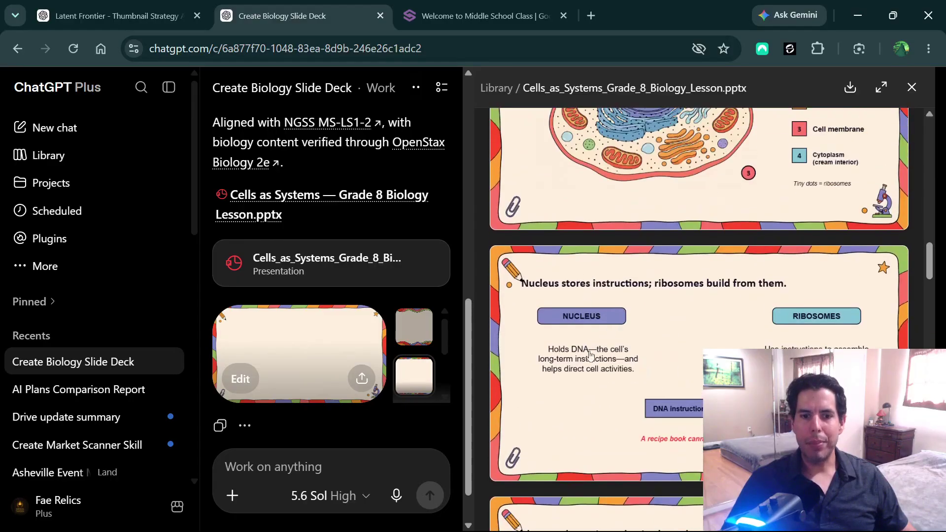
Skim the deck's remaining slides from the cell membrane through the exit ticket, and return toward the beginning
{"action": "scroll", "coordinate": [632, 361], "scroll_direction": "down", "scroll_amount": 5}
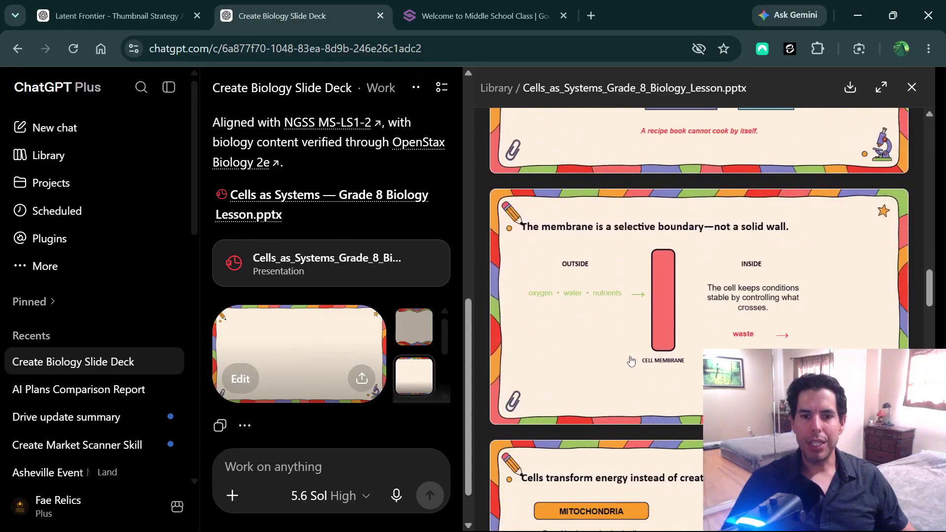
{"action": "scroll", "coordinate": [764, 330], "scroll_direction": "down", "scroll_amount": 4}
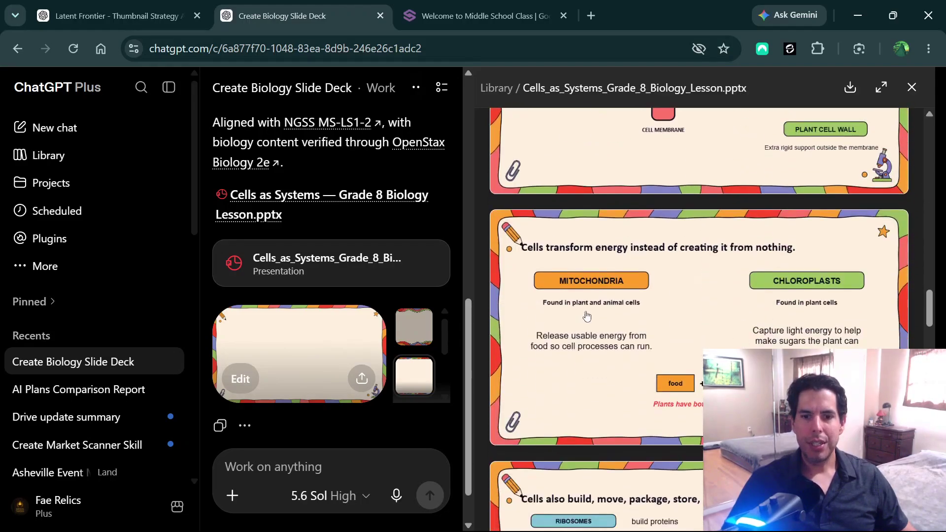
{"action": "scroll", "coordinate": [631, 294], "scroll_direction": "down", "scroll_amount": 5}
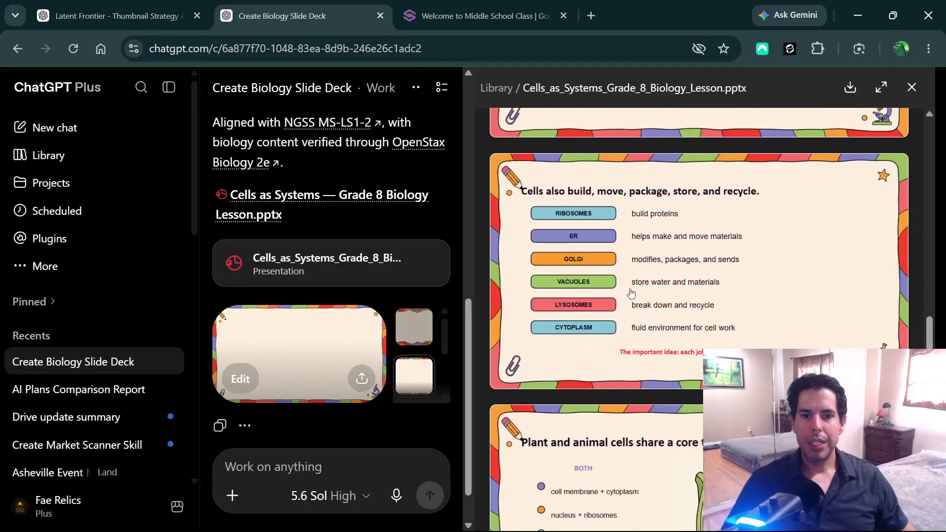
{"action": "scroll", "coordinate": [631, 294], "scroll_direction": "down", "scroll_amount": 10}
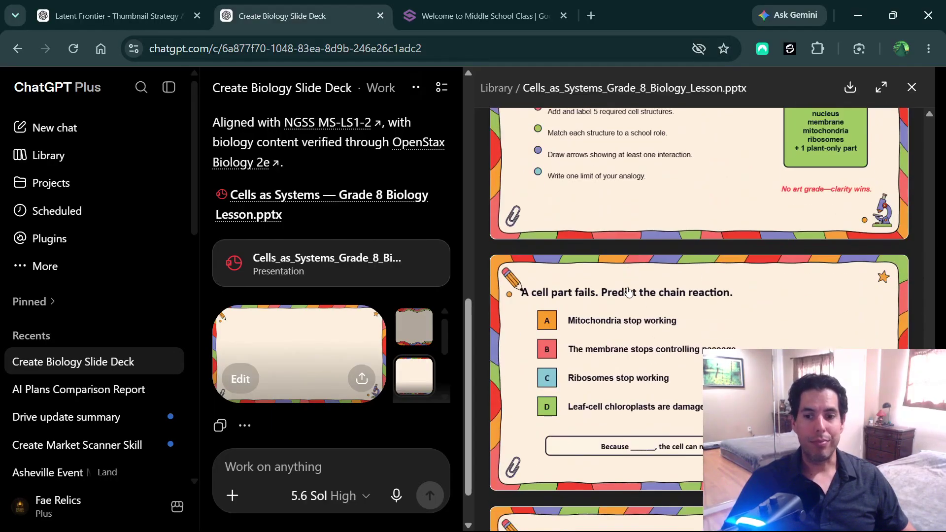
{"action": "scroll", "coordinate": [629, 291], "scroll_direction": "down", "scroll_amount": 10}
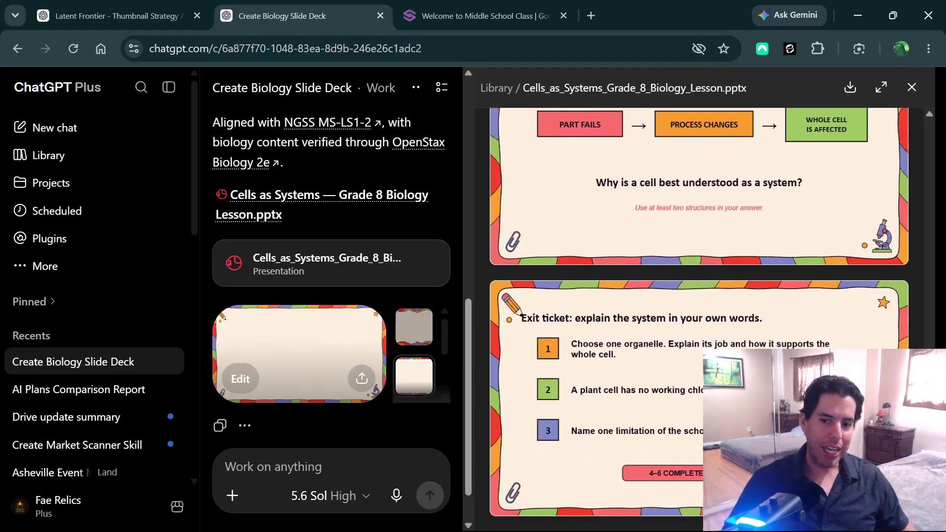
{"action": "scroll", "coordinate": [699, 320], "scroll_direction": "up", "scroll_amount": 12}
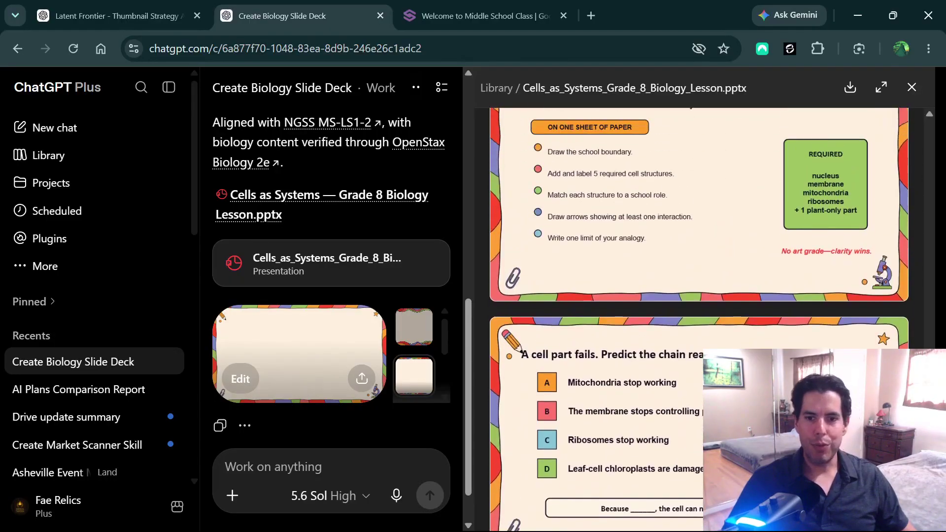
{"action": "scroll", "coordinate": [700, 320], "scroll_direction": "up", "scroll_amount": 12}
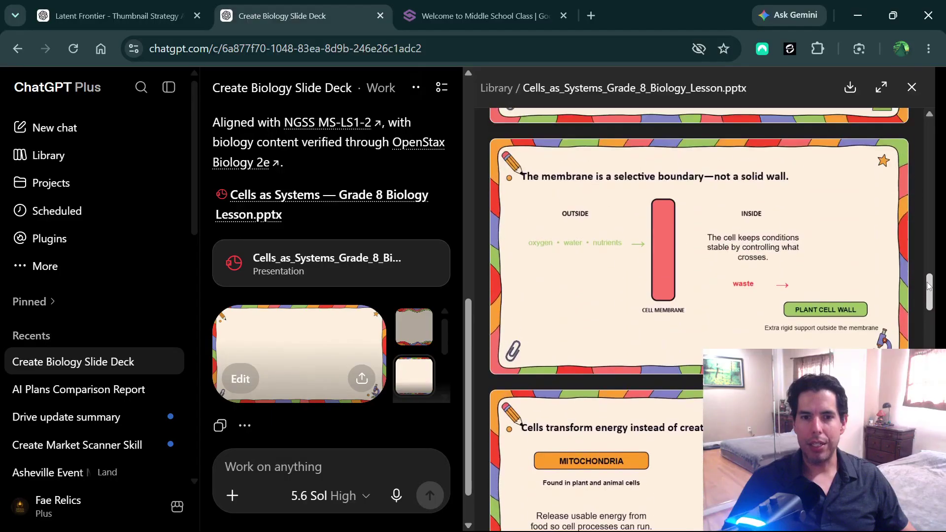
{"action": "left_click_drag", "start_coordinate": [928, 228], "coordinate": [930, 134]}
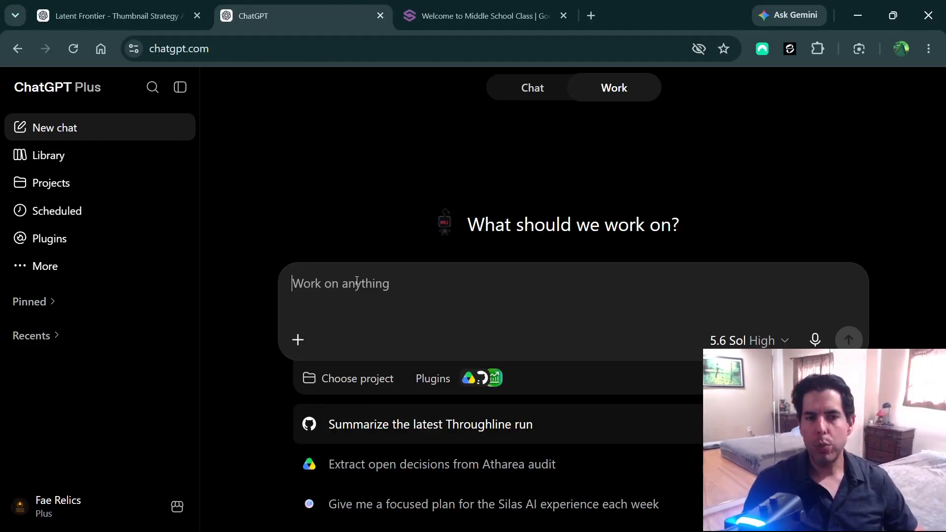
Request a concise sourced PDF report comparing ChatGPT, Claude, Gemini and Grok paid plans from official websites, verifying prices and features and recommending the best two
{"action": "left_click", "coordinate": [357, 280]}
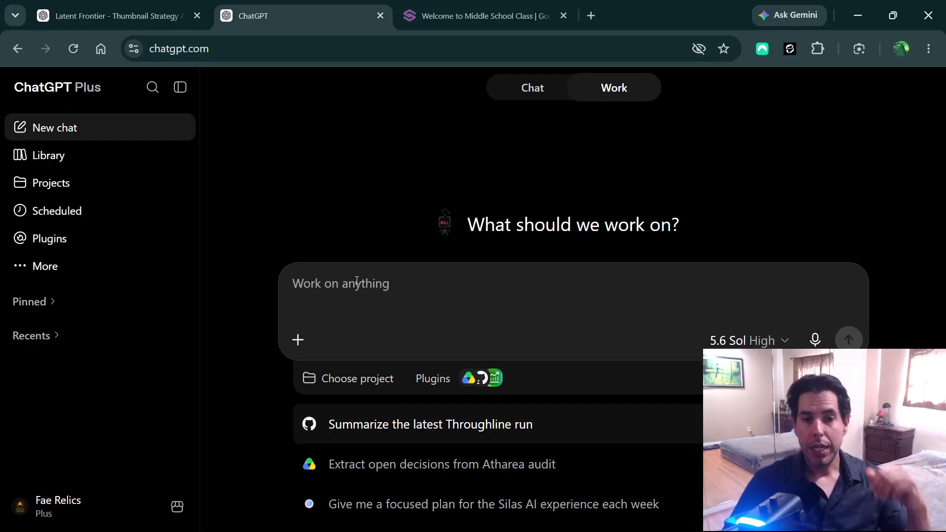
{"action": "type", "text": "Research the current paid plans from ChatGPT, Claude, Gemini and Grok using their official websites. Verify prices and major features, compare them, recommend the best two for most users, and create a concise report with sources."}
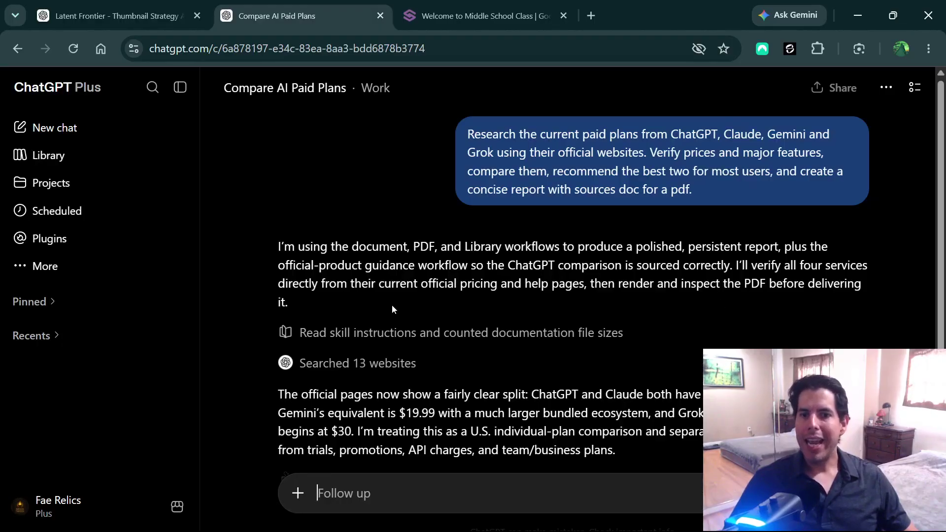
{"action": "scroll", "coordinate": [479, 341], "scroll_direction": "down", "scroll_amount": 2}
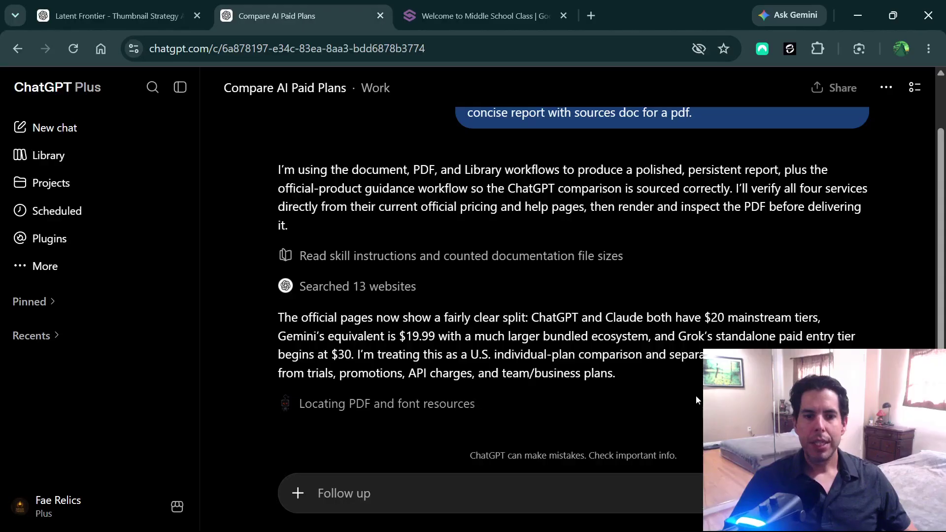
{"action": "scroll", "coordinate": [592, 274], "scroll_direction": "down", "scroll_amount": 2}
{"action": "scroll", "coordinate": [596, 279], "scroll_direction": "up", "scroll_amount": 2}
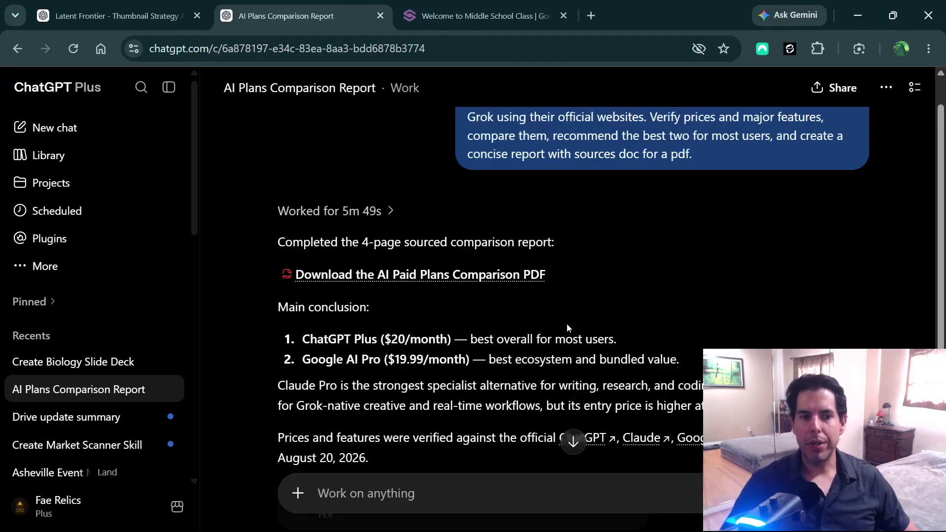
Read the chat's main conclusion and, in the full-screen ai_paid_plans_comparison_aug_2026.pdf, the top two picks and bottom line
{"action": "scroll", "coordinate": [411, 304], "scroll_direction": "down", "scroll_amount": 2}
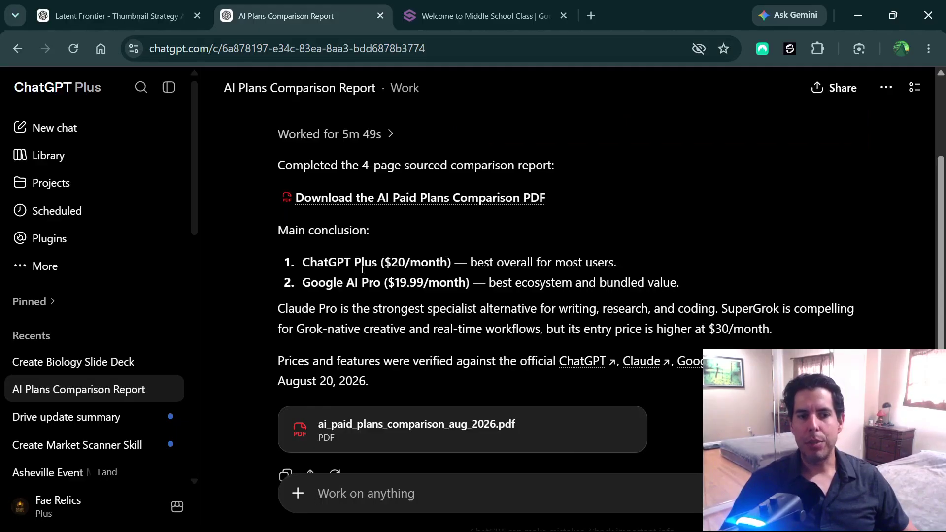
{"action": "scroll", "coordinate": [617, 286], "scroll_direction": "up", "scroll_amount": 2}
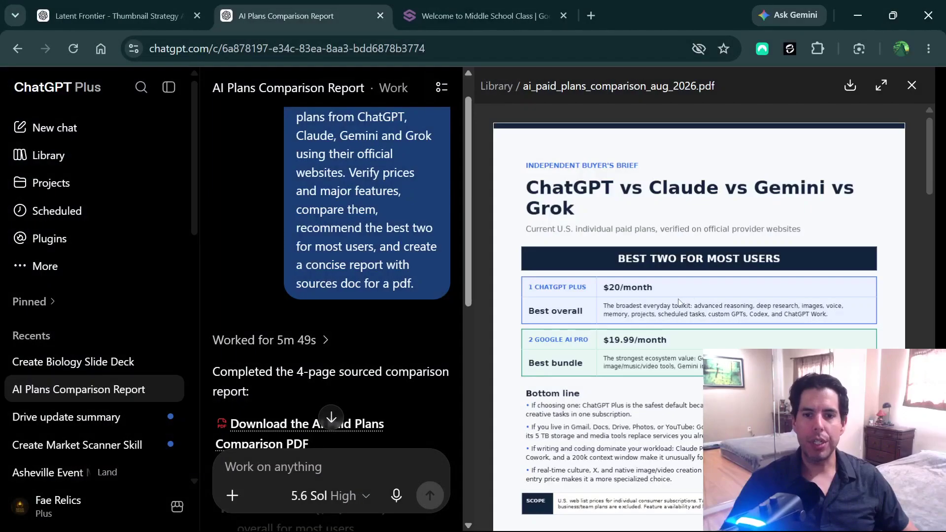
{"action": "left_click", "coordinate": [880, 85]}
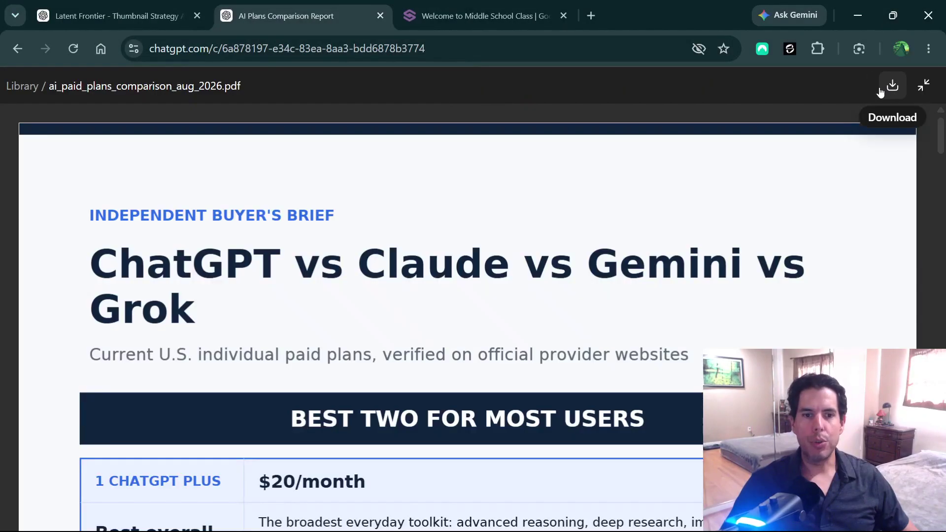
{"action": "scroll", "coordinate": [675, 184], "scroll_direction": "down", "scroll_amount": 6}
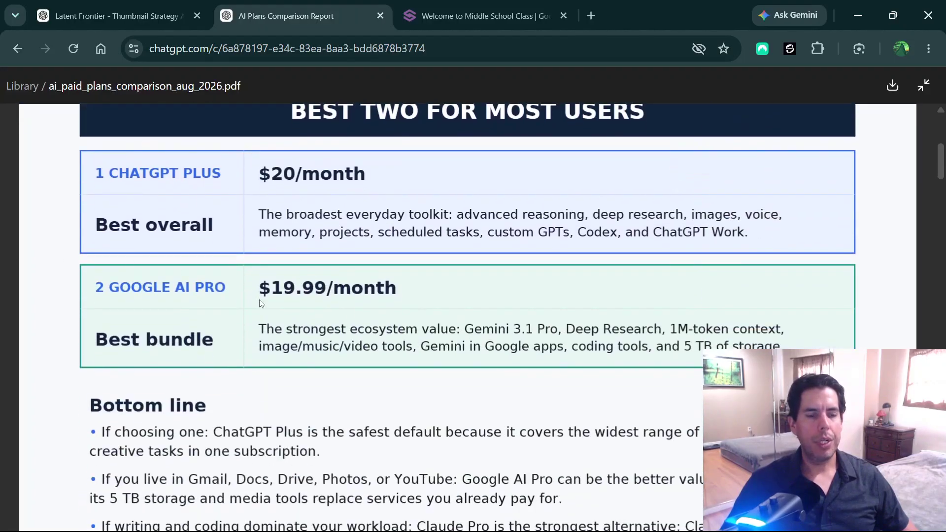
{"action": "scroll", "coordinate": [261, 303], "scroll_direction": "down", "scroll_amount": 5}
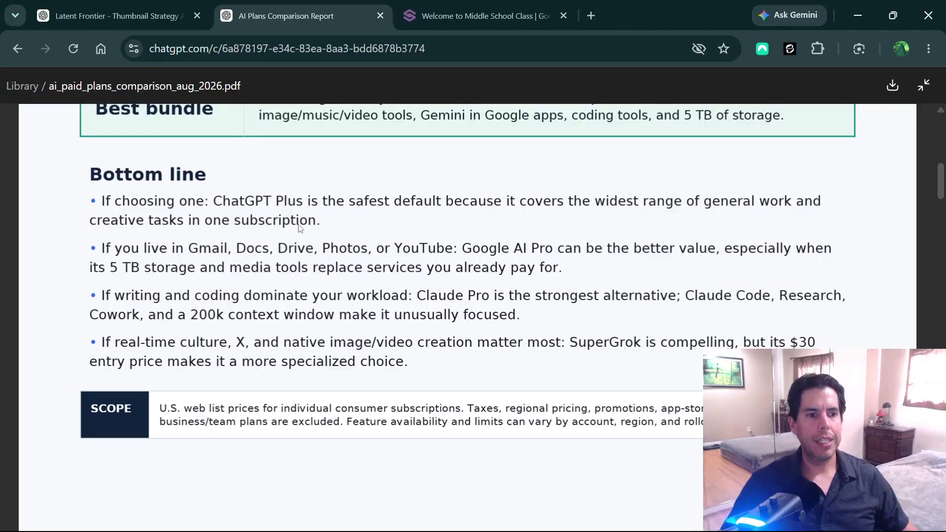
{"action": "scroll", "coordinate": [198, 239], "scroll_direction": "down", "scroll_amount": 4}
{"action": "scroll", "coordinate": [199, 238], "scroll_direction": "down", "scroll_amount": 1}
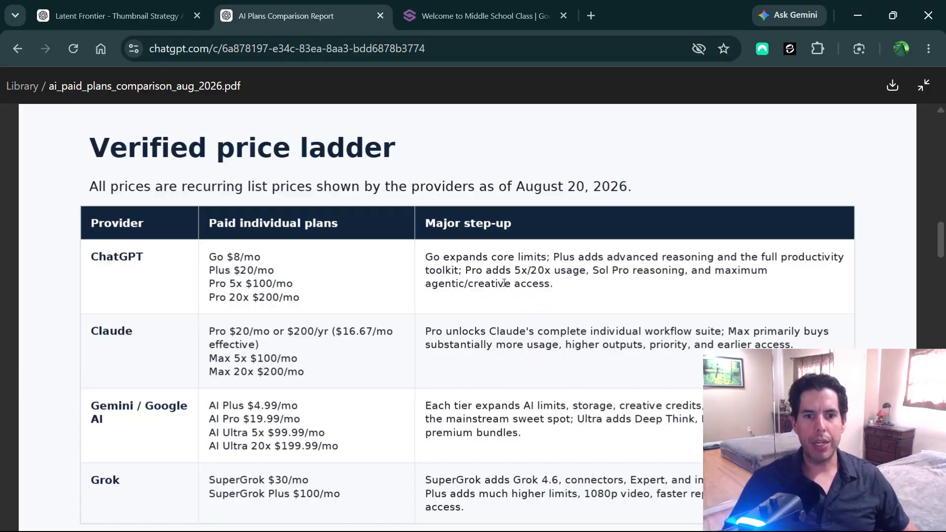
Examine the report's verified price ladder and mainstream tier comparison tables for all four providers
{"action": "scroll", "coordinate": [463, 297], "scroll_direction": "down", "scroll_amount": 2}
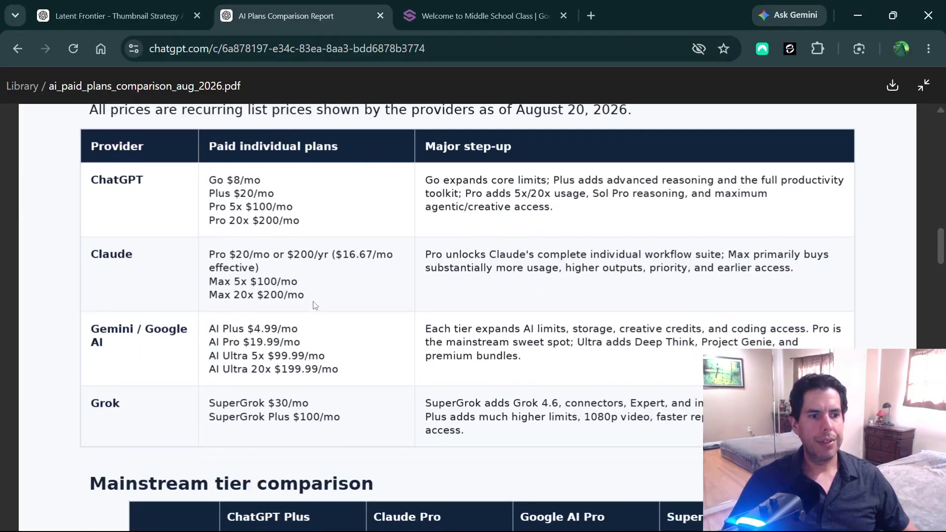
{"action": "scroll", "coordinate": [325, 305], "scroll_direction": "down", "scroll_amount": 3}
{"action": "scroll", "coordinate": [332, 304], "scroll_direction": "down", "scroll_amount": 3}
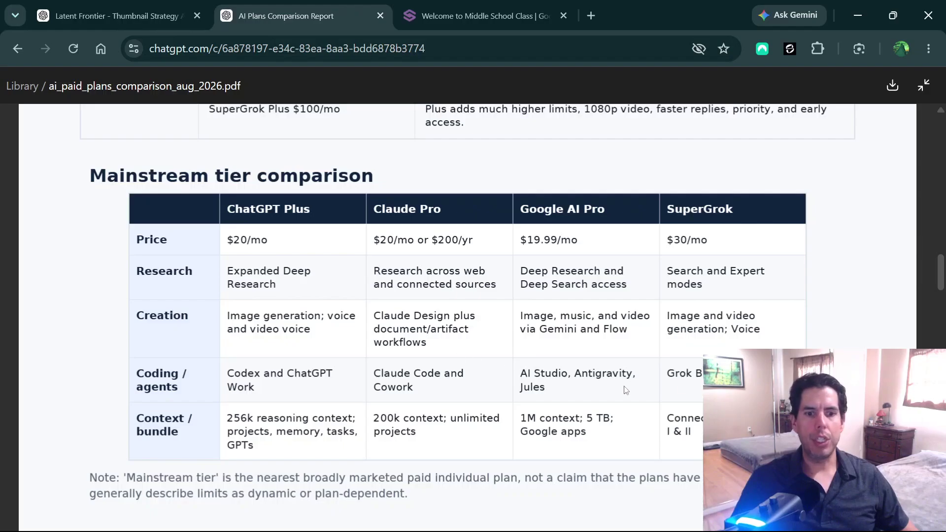
{"action": "scroll", "coordinate": [517, 384], "scroll_direction": "down", "scroll_amount": 6}
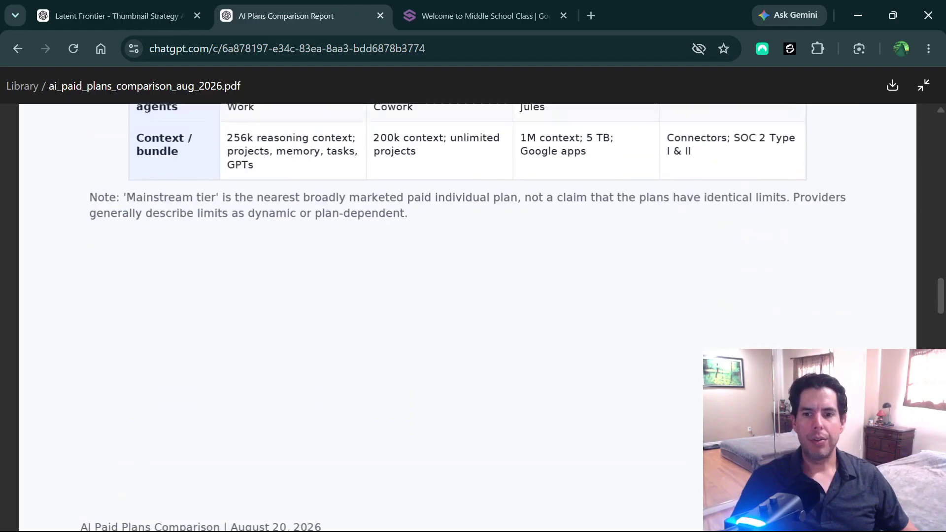
{"action": "scroll", "coordinate": [530, 307], "scroll_direction": "down", "scroll_amount": 7}
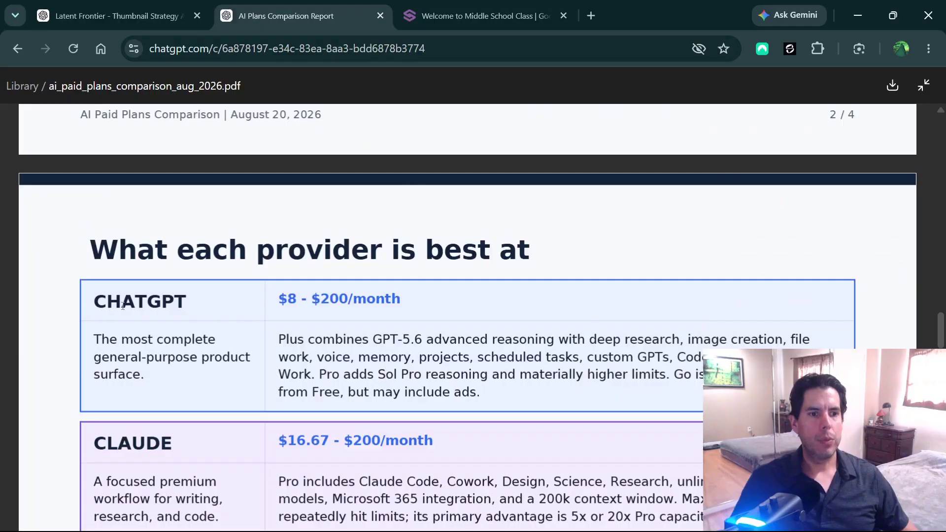
Review the report's section on what each provider is best at, covering ChatGPT, Claude, Google AI / Gemini and Grok
{"action": "scroll", "coordinate": [530, 307], "scroll_direction": "down", "scroll_amount": 2}
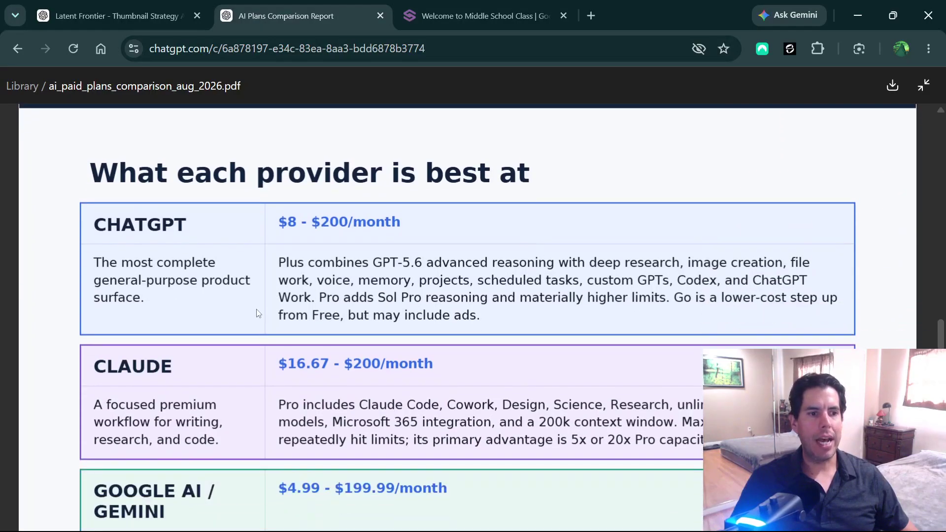
{"action": "scroll", "coordinate": [428, 309], "scroll_direction": "down", "scroll_amount": 3}
{"action": "scroll", "coordinate": [428, 309], "scroll_direction": "down", "scroll_amount": 4}
{"action": "scroll", "coordinate": [329, 303], "scroll_direction": "up", "scroll_amount": 1}
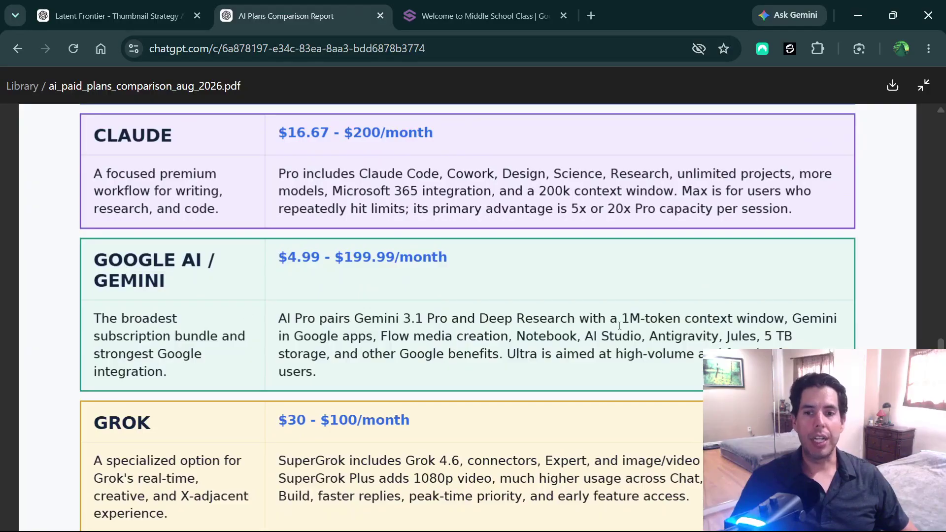
{"action": "scroll", "coordinate": [189, 231], "scroll_direction": "up", "scroll_amount": 3}
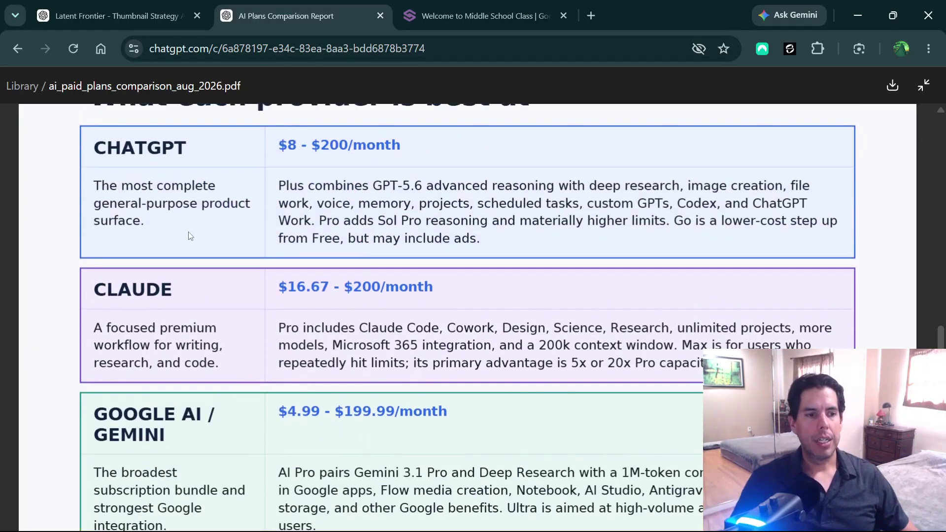
{"action": "scroll", "coordinate": [178, 318], "scroll_direction": "down", "scroll_amount": 2}
{"action": "scroll", "coordinate": [177, 318], "scroll_direction": "down", "scroll_amount": 2}
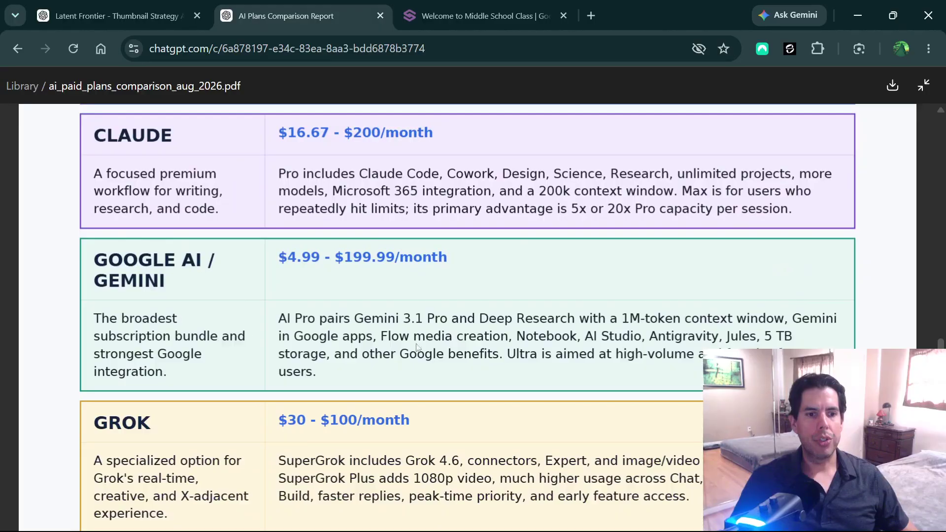
{"action": "scroll", "coordinate": [443, 351], "scroll_direction": "down", "scroll_amount": 1}
{"action": "scroll", "coordinate": [472, 354], "scroll_direction": "up", "scroll_amount": 6}
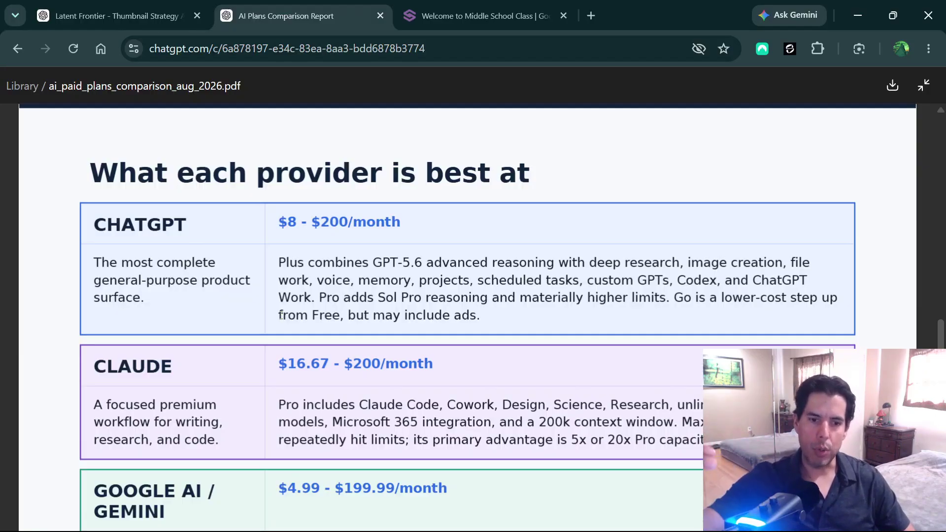
Check the report's source links and its method and caution notes on the last page, and go back up
{"action": "scroll", "coordinate": [266, 217], "scroll_direction": "down", "scroll_amount": 5}
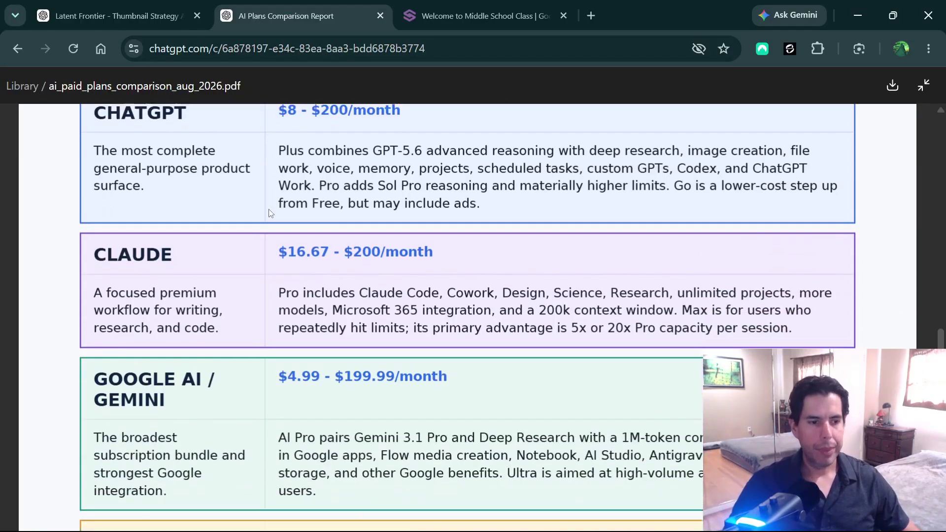
{"action": "scroll", "coordinate": [260, 218], "scroll_direction": "down", "scroll_amount": 20}
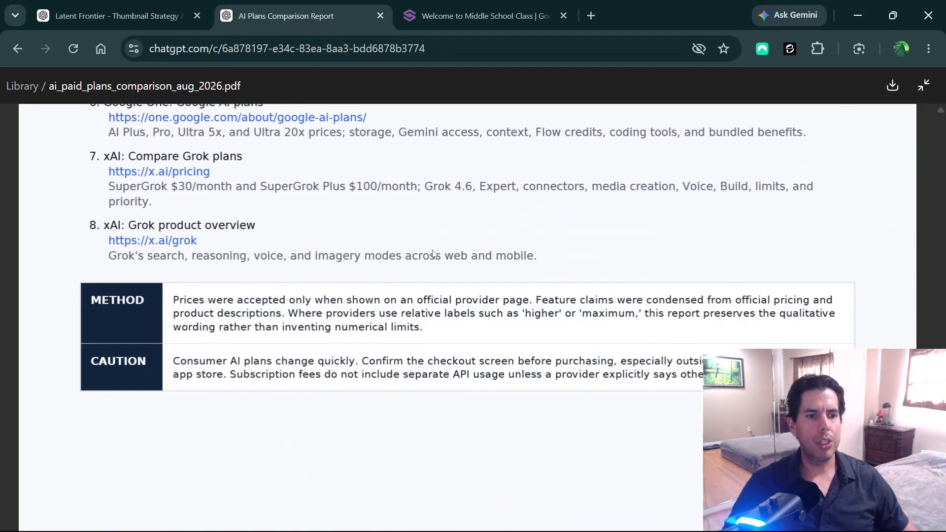
{"action": "scroll", "coordinate": [438, 256], "scroll_direction": "up", "scroll_amount": 15}
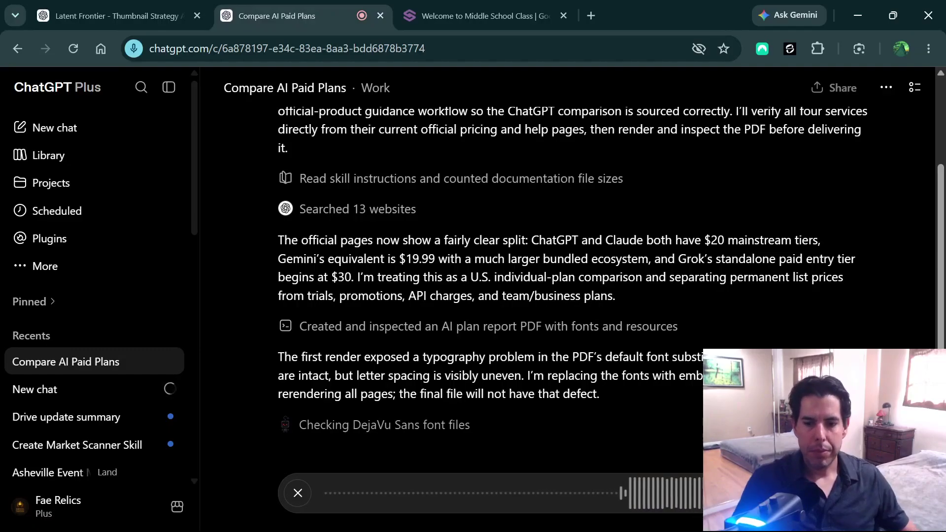
Finish the voice dictation of a weather request, and clear the transcribed text from the prompt
{"action": "left_click", "coordinate": [845, 493]}
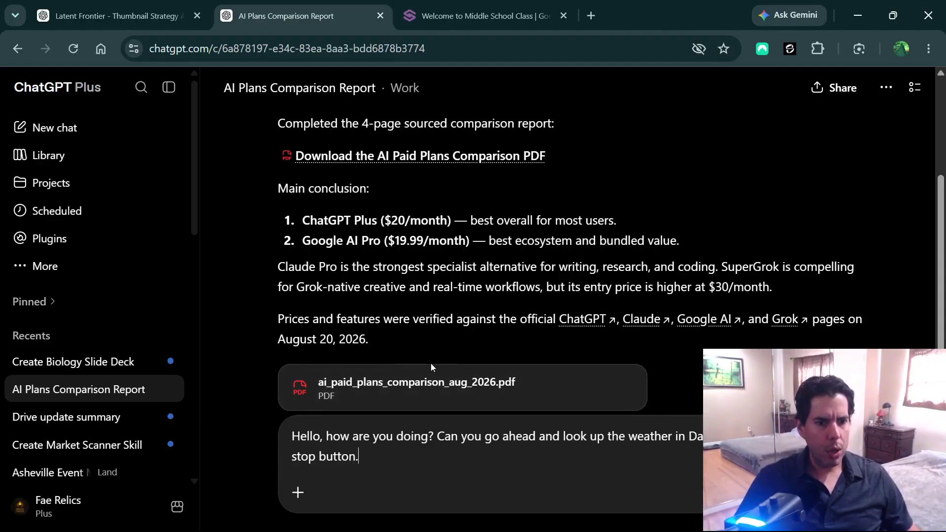
{"action": "scroll", "coordinate": [412, 335], "scroll_direction": "up", "scroll_amount": 4}
{"action": "scroll", "coordinate": [444, 288], "scroll_direction": "down", "scroll_amount": 4}
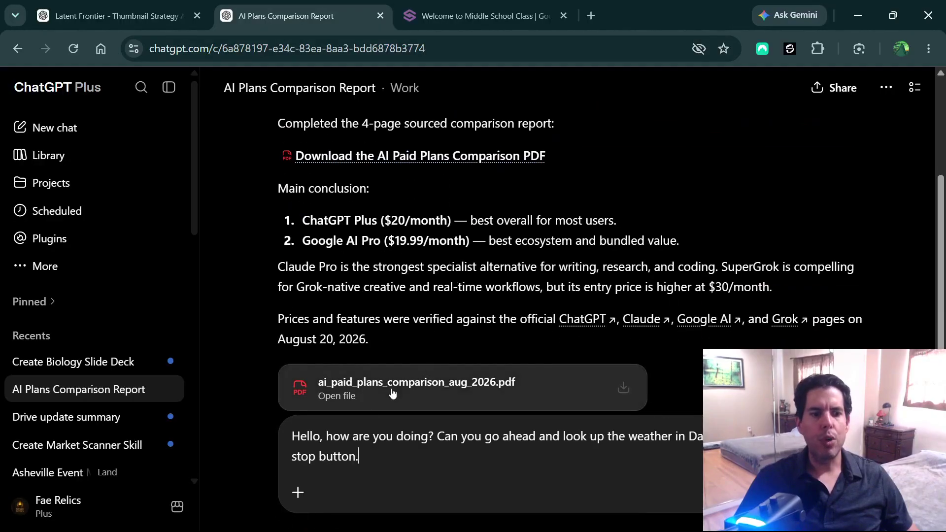
{"action": "left_click_drag", "start_coordinate": [363, 457], "coordinate": [283, 427]}
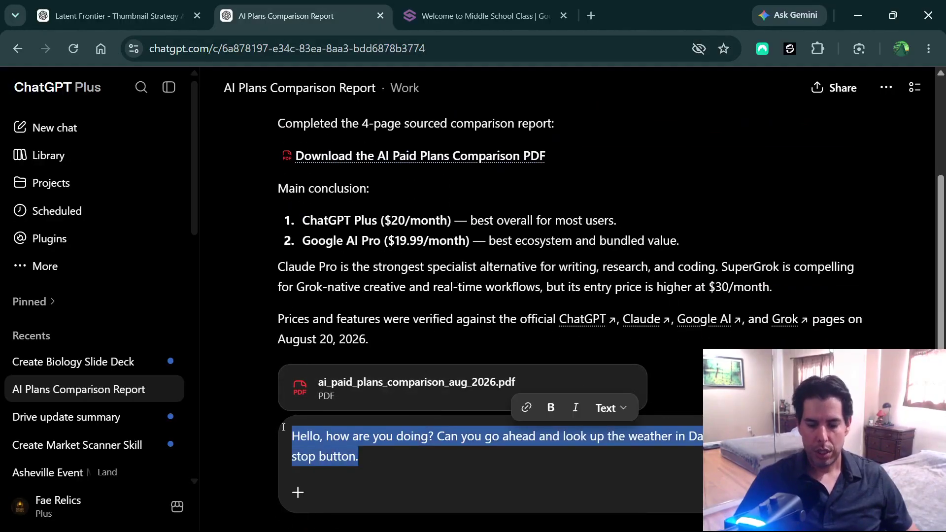
{"action": "key", "text": "BackSpace"}
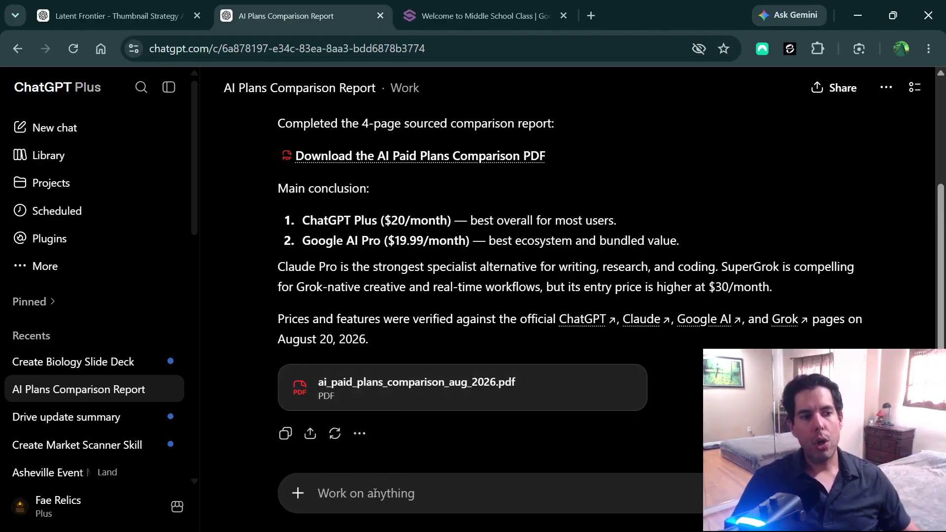
Mention the Sites plugin in the prompt and begin a request for help building a website for my consulting business
{"action": "type", "text": "@"}
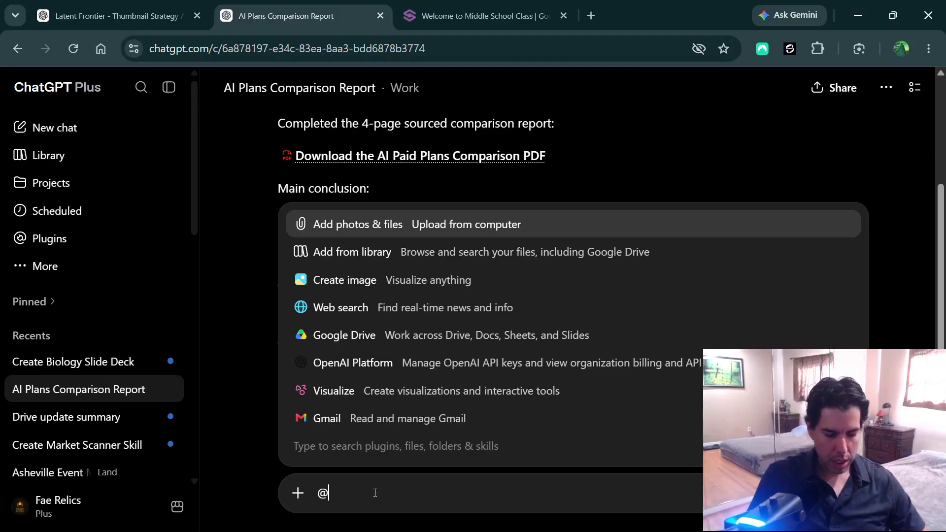
{"action": "type", "text": "sites"}
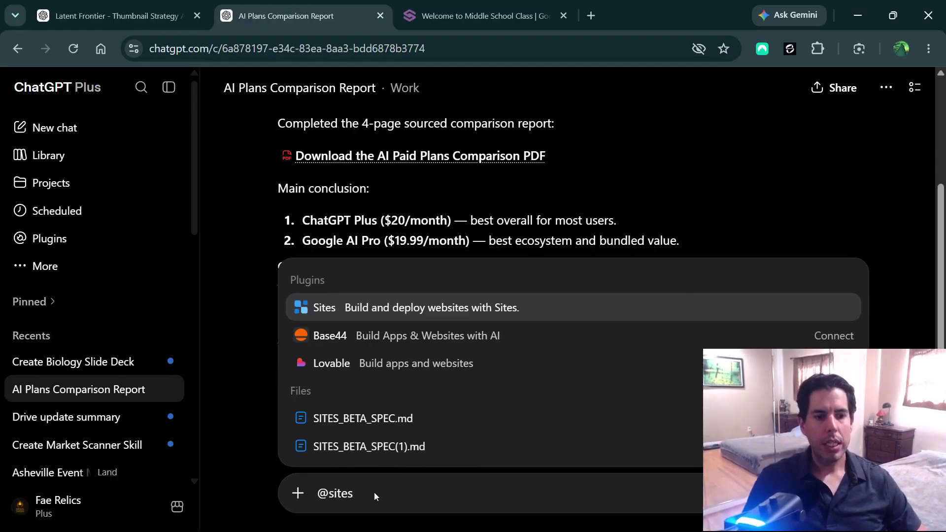
{"action": "key", "text": "Return"}
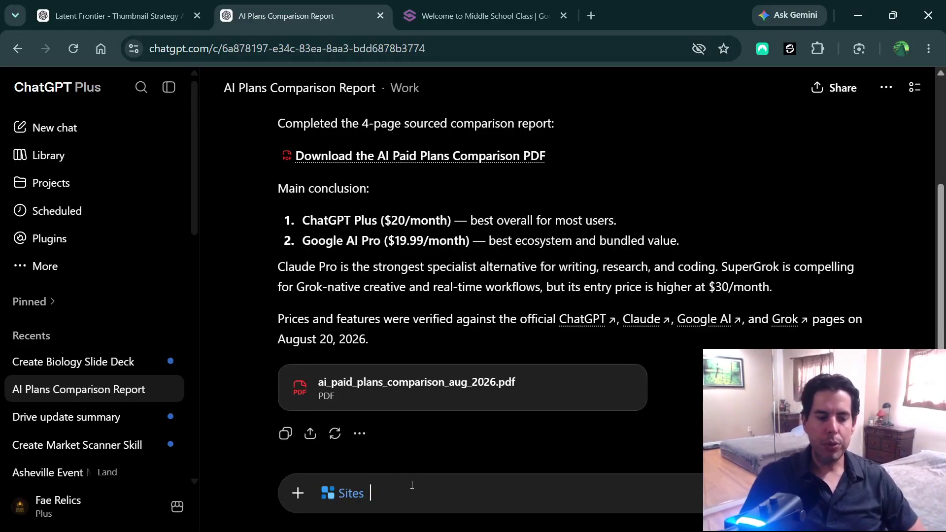
{"action": "type", "text": "he"}
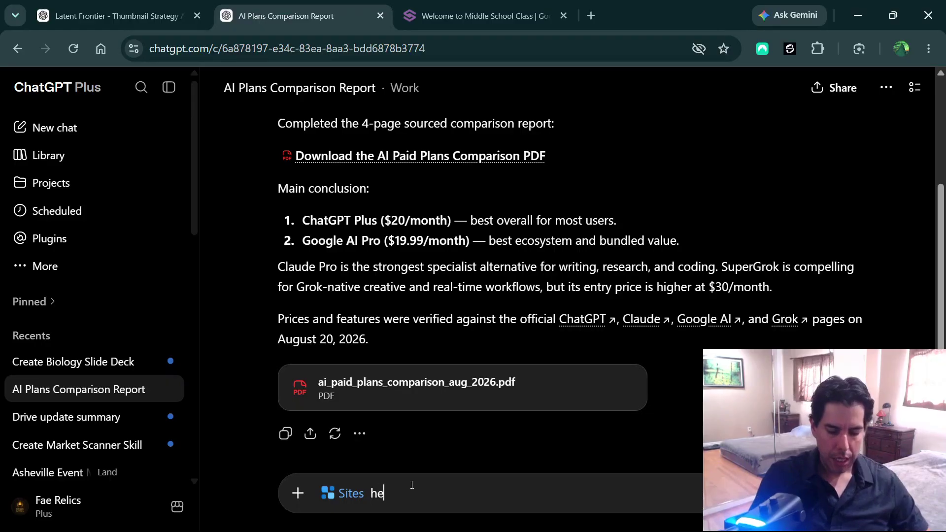
{"action": "type", "text": "lp me build a w"}
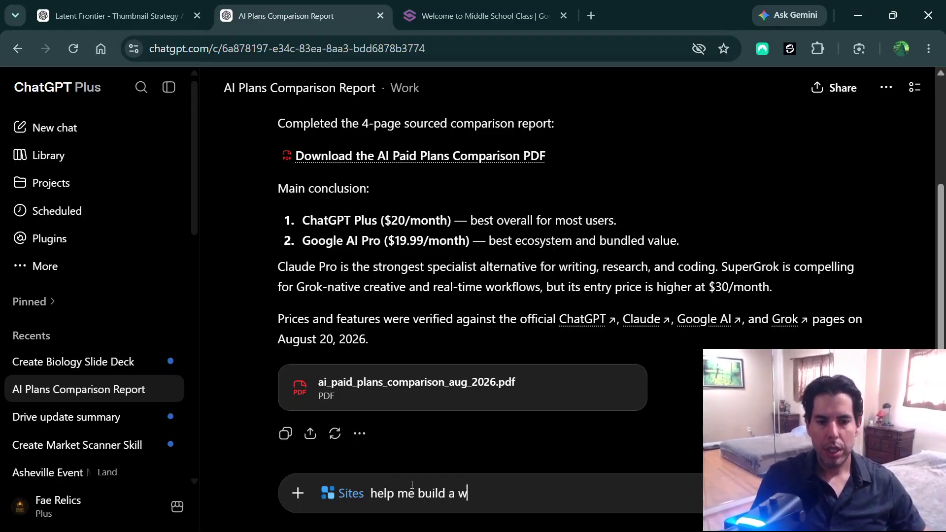
{"action": "type", "text": "ebsite for my "}
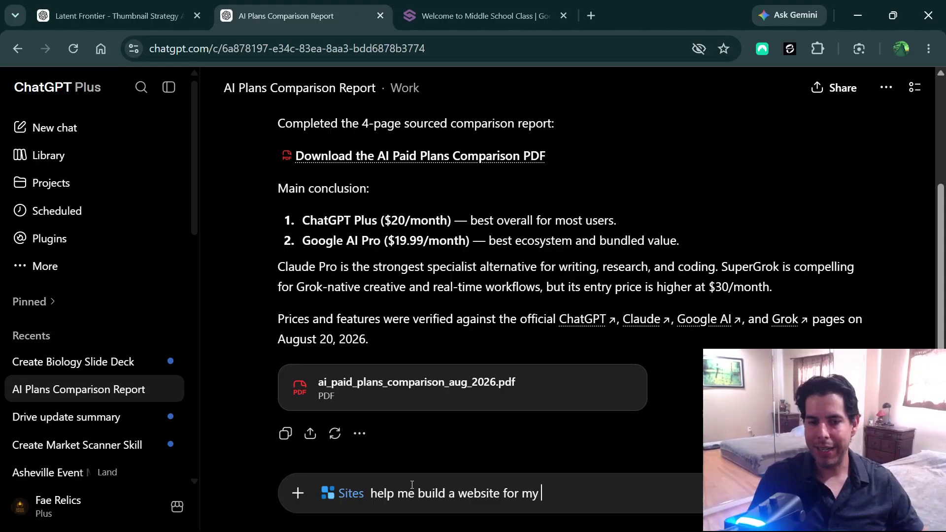
{"action": "type", "text": "consulting"}
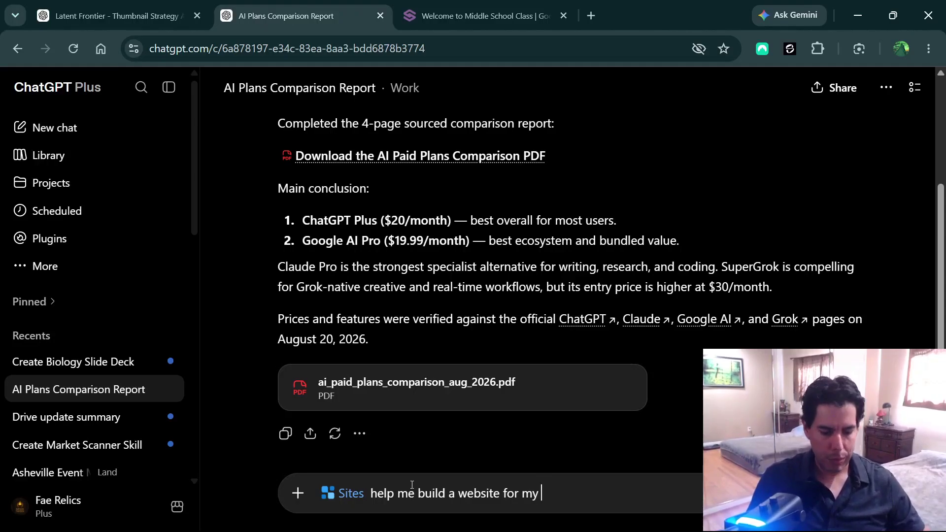
{"action": "type", "text": " bussiness.  look"}
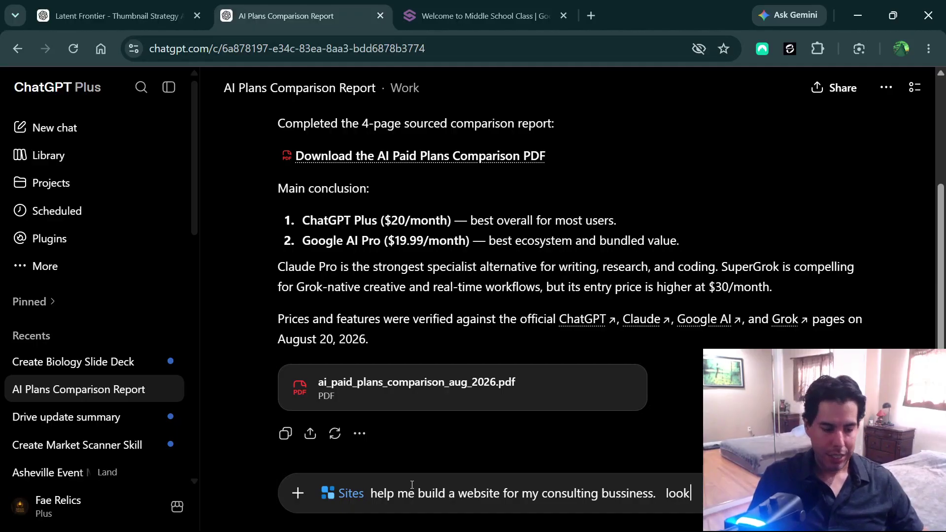
Add a Google Drive mention and extend the website request to cover the business info, its goals, visual style and colors
{"action": "left_click", "coordinate": [300, 491]}
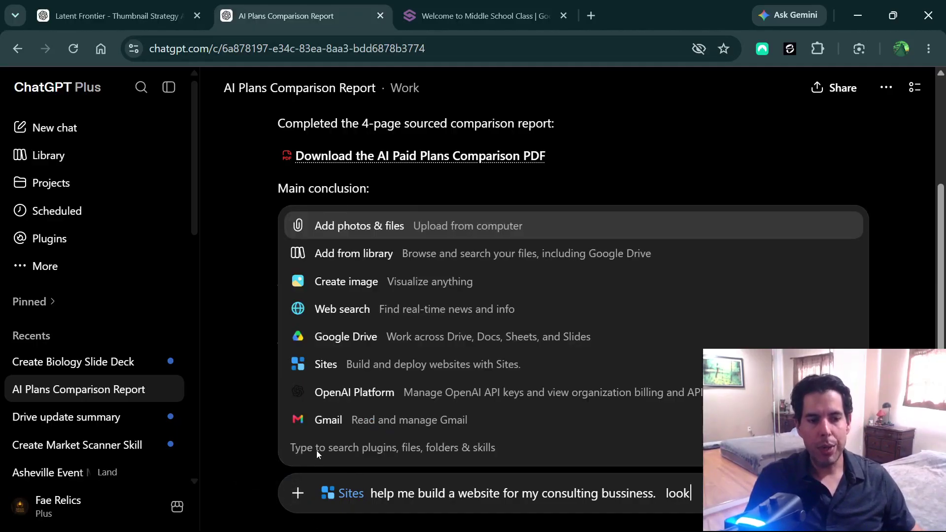
{"action": "left_click", "coordinate": [329, 340]}
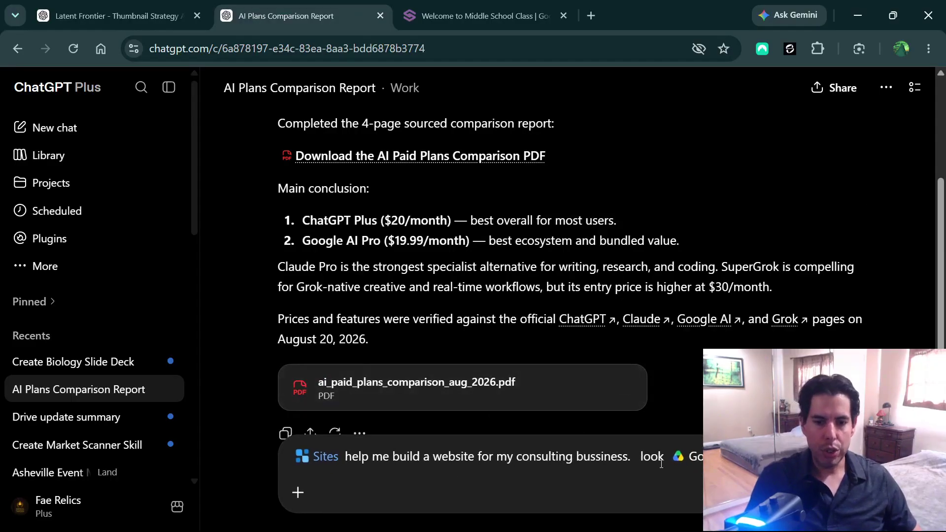
{"action": "type", "text": "in our"}
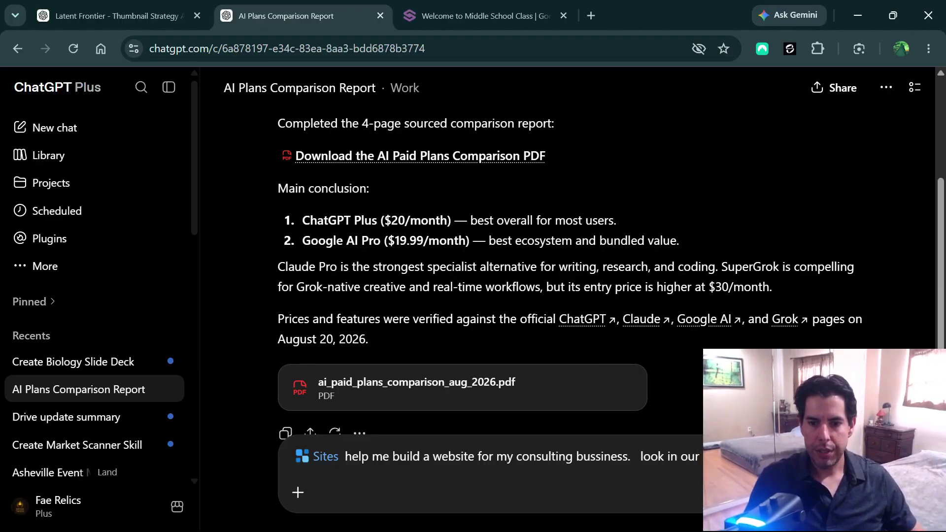
{"action": "type", "text": " the "}
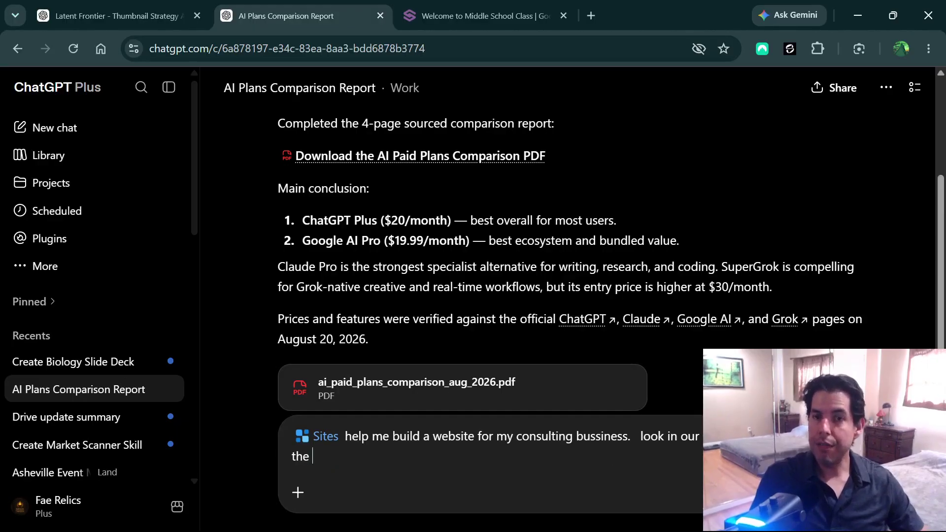
{"action": "type", "text": "info about my"}
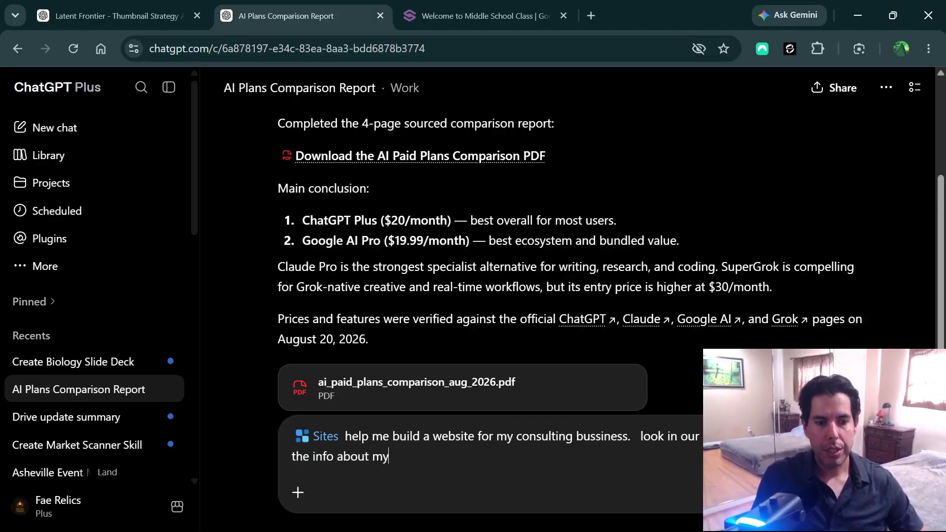
{"action": "type", "text": " business and its "}
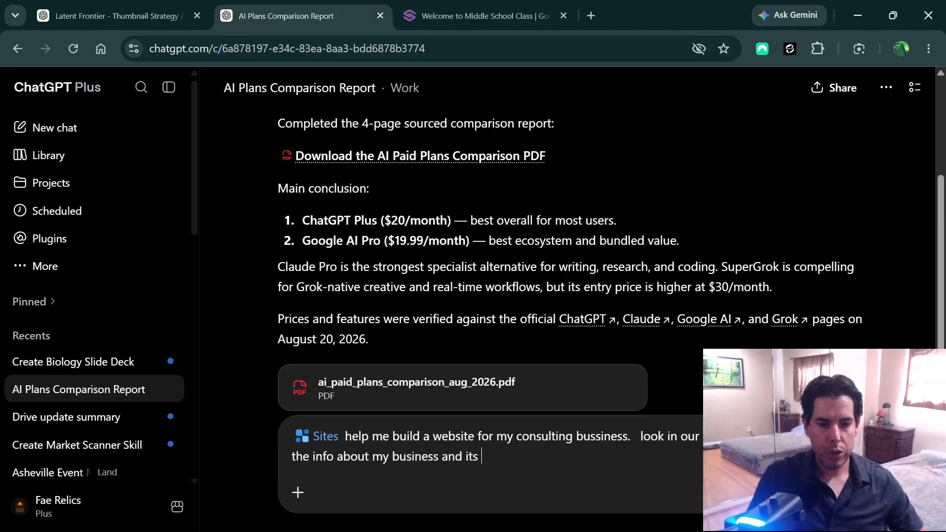
{"action": "type", "text": "goals.  and then "}
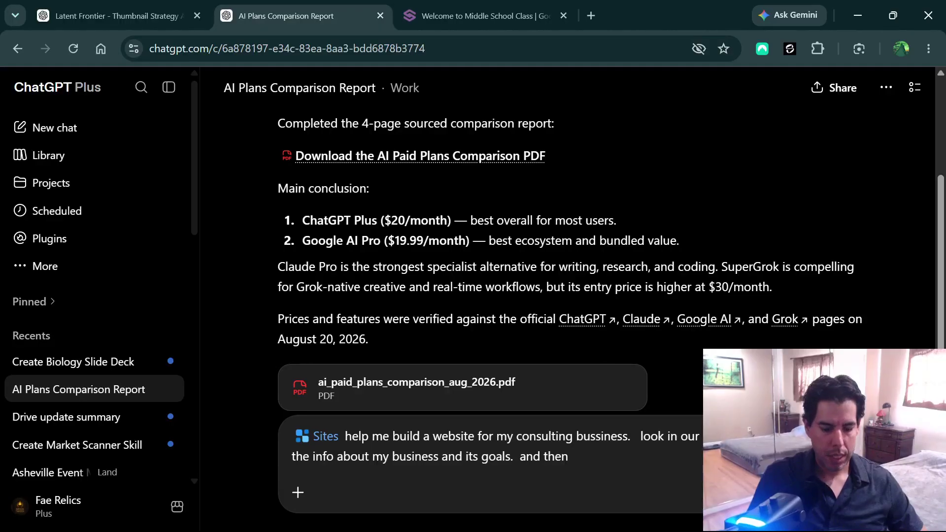
{"action": "type", "text": "make "}
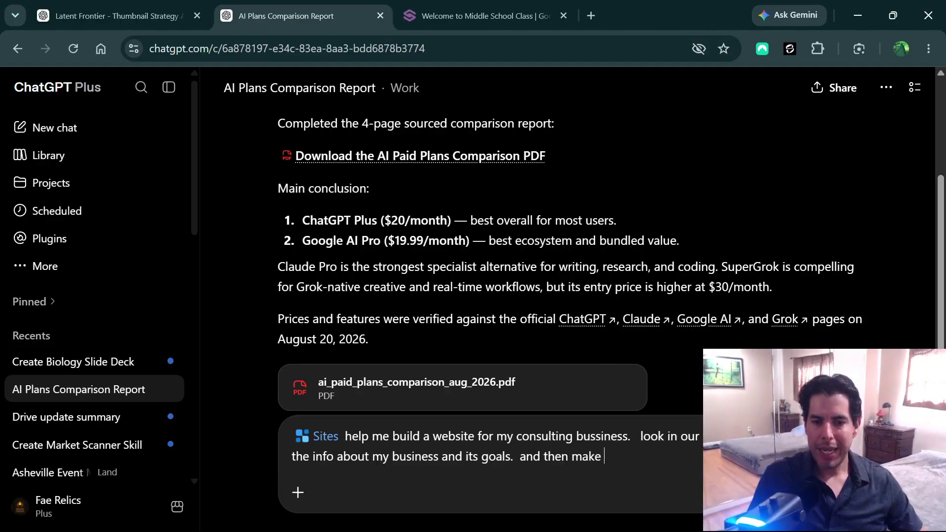
{"action": "type", "text": "it a very visually ap"}
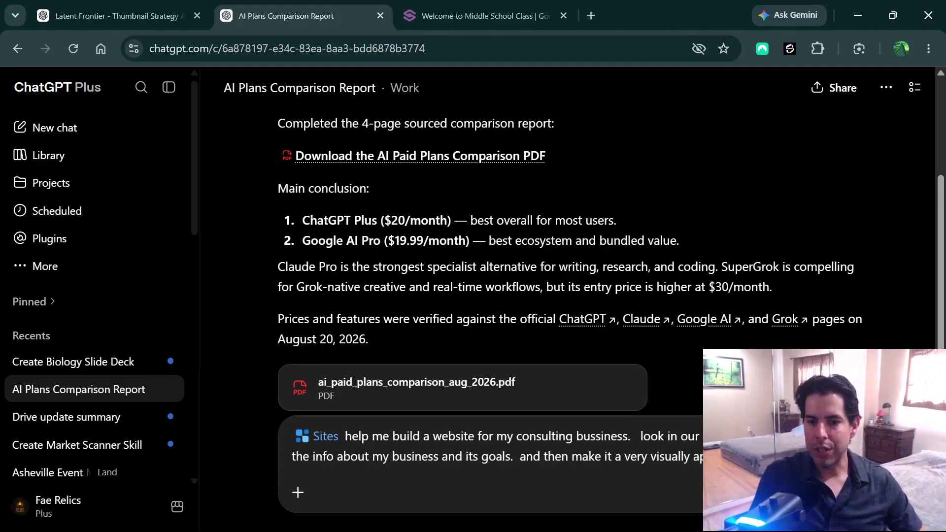
{"action": "type", "text": "colors"}
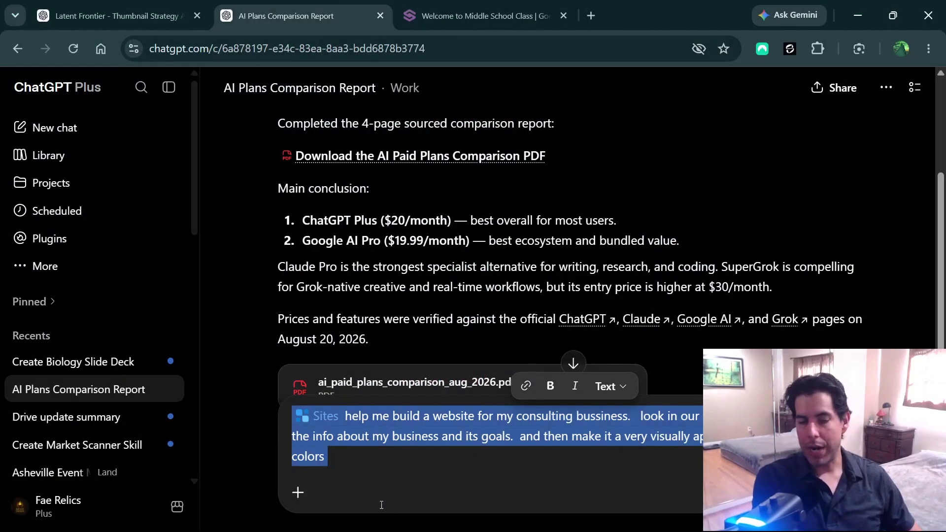
Clear the entire website-building draft from the prompt
{"action": "left_click", "coordinate": [360, 468]}
{"action": "left_click_drag", "start_coordinate": [360, 468], "coordinate": [273, 421]}
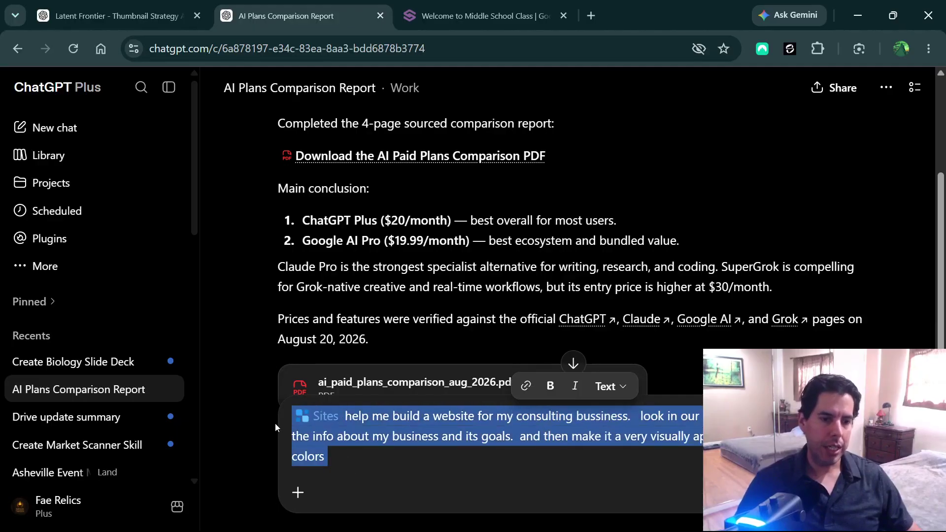
{"action": "key", "text": "BackSpace"}
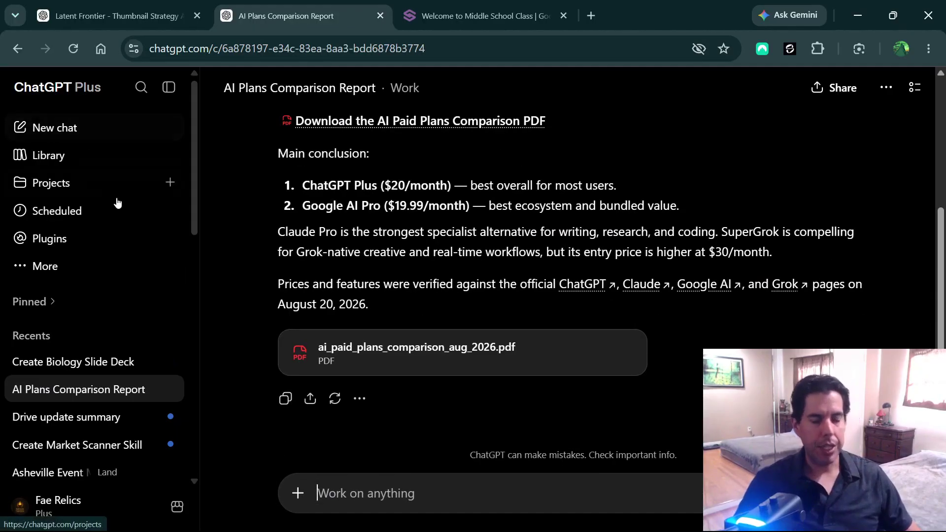
Start a new prompt reading "schedule a task every morning at 6 am pst"
{"action": "type", "text": "schedulke"}
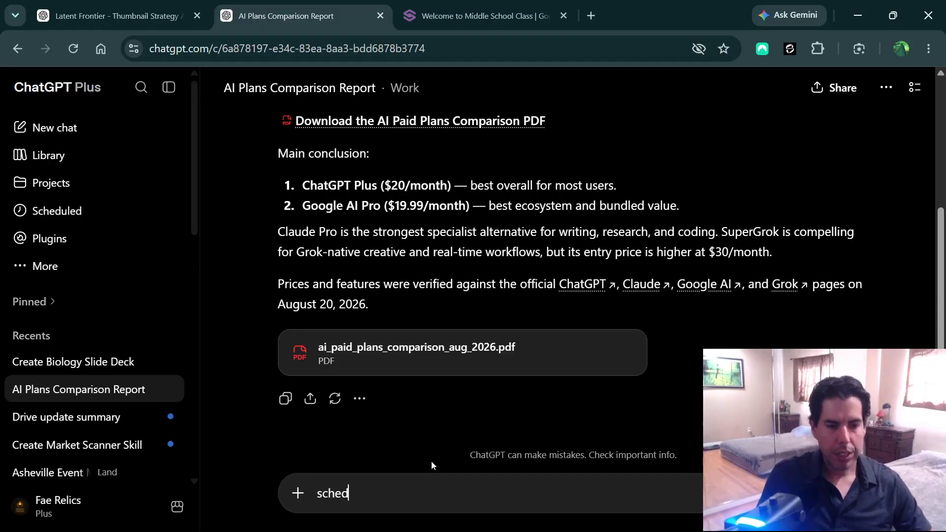
{"action": "key", "text": "BackSpace"}
{"action": "key", "text": "BackSpace"}
{"action": "type", "text": "e a tas"}
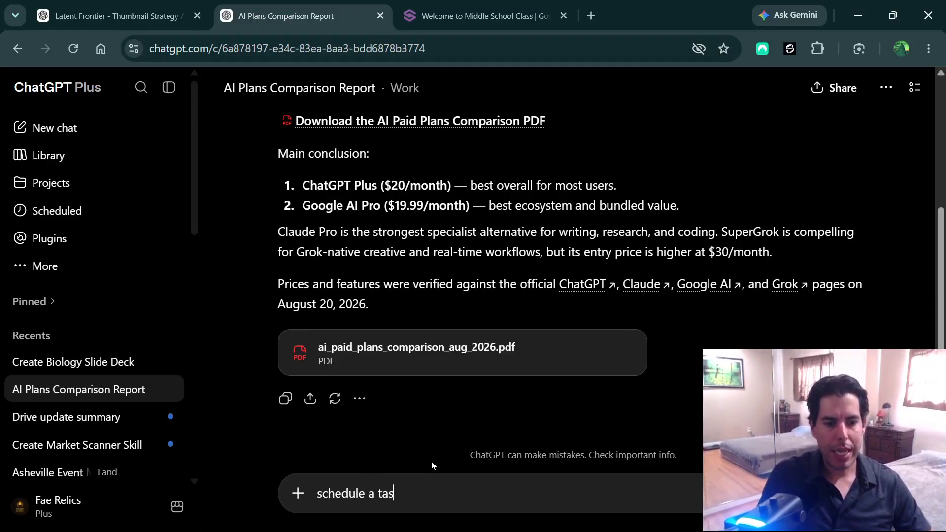
{"action": "type", "text": "k every w"}
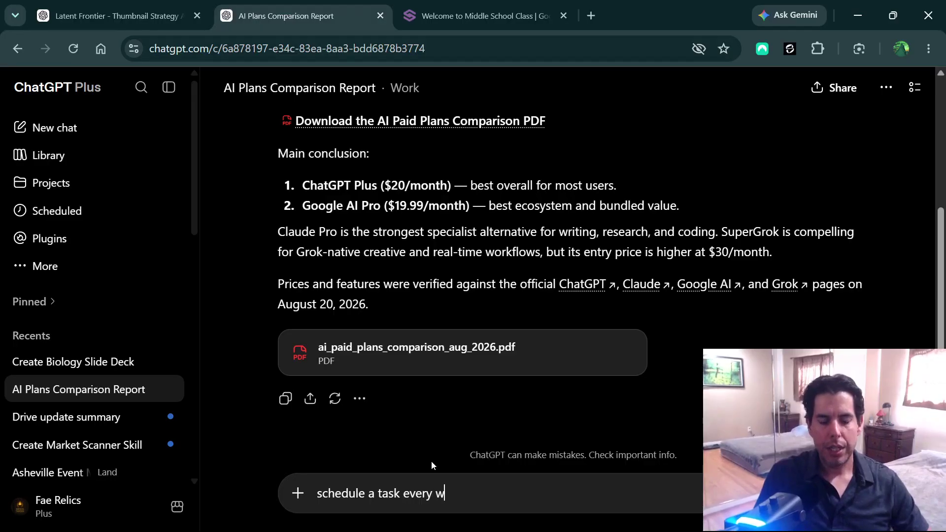
{"action": "key", "text": "BackSpace"}
{"action": "type", "text": "morning"}
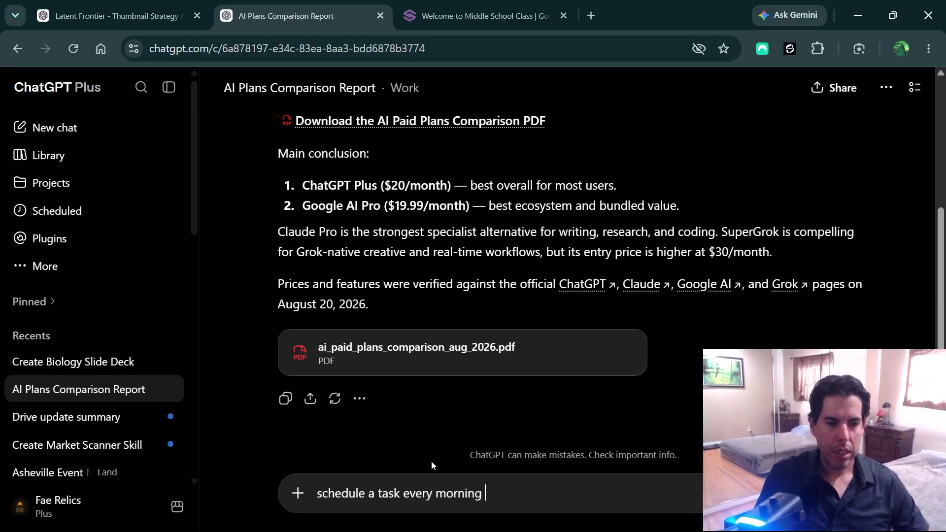
{"action": "type", "text": " at"}
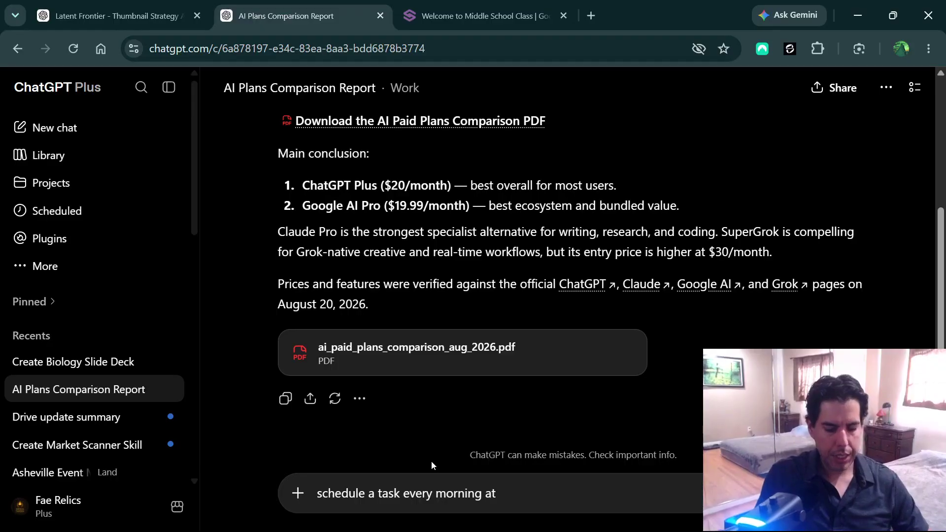
{"action": "type", "text": " 6 am pst "}
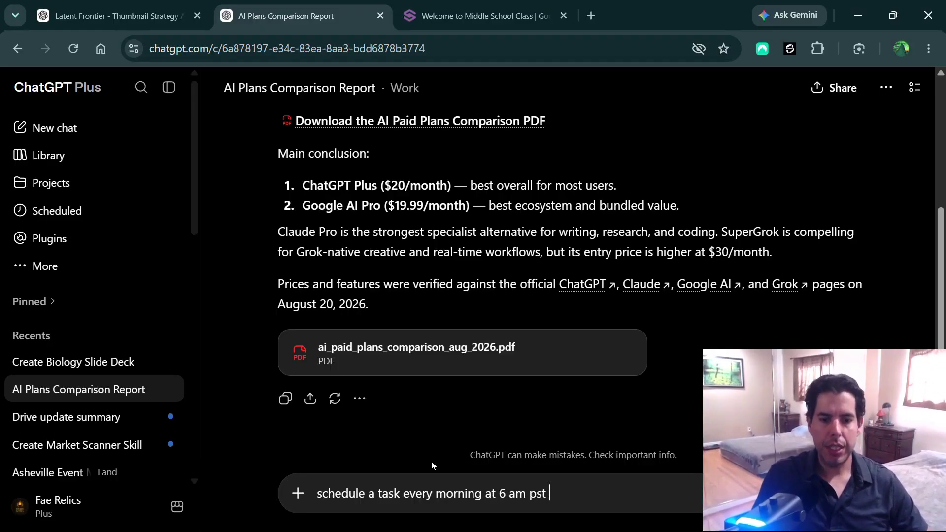
Continue the scheduled-task prompt with "to update my consulting website"
{"action": "type", "text": "to update m"}
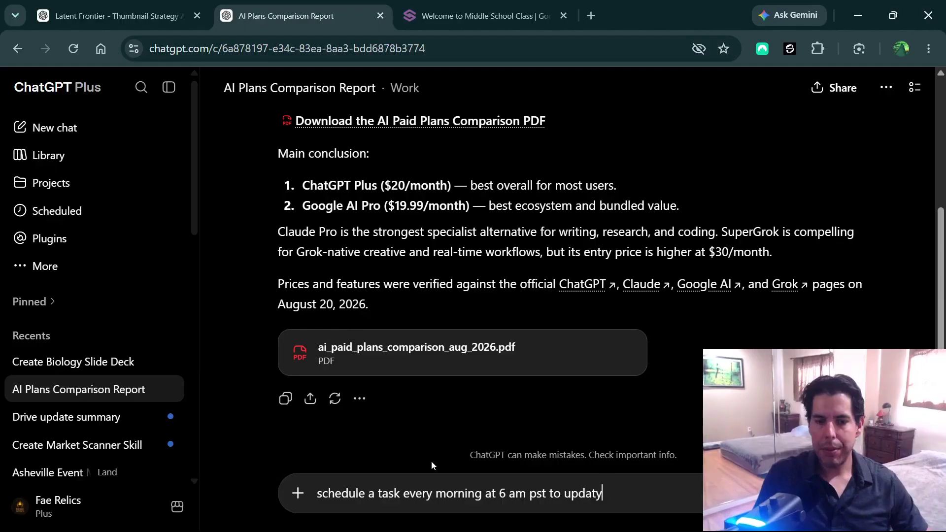
{"action": "type", "text": "y consulting"}
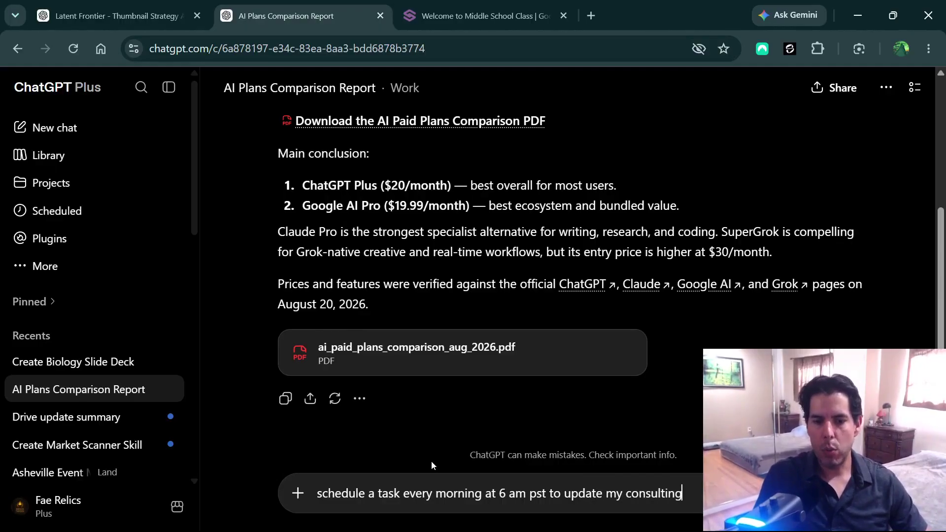
{"action": "type", "text": " website"}
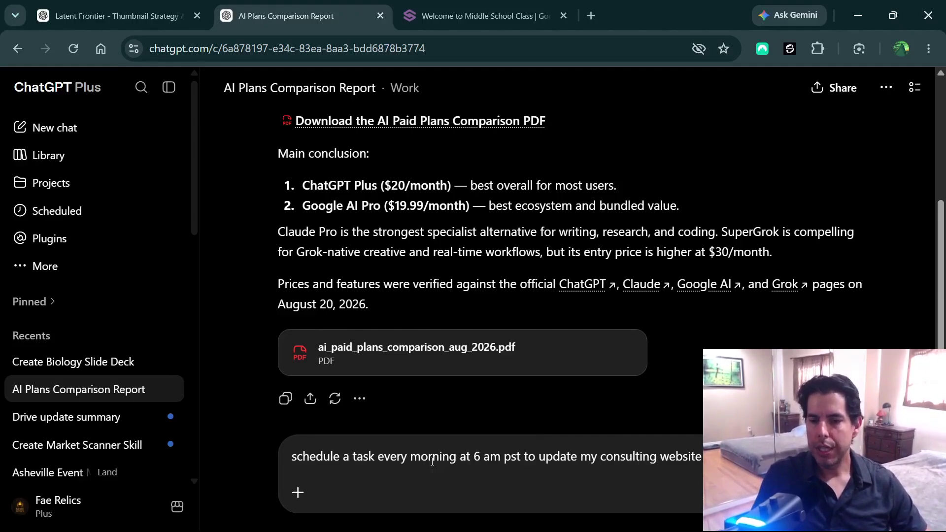
Narrow the website update in the prompt by adding "blog page" and ending the sentence
{"action": "type", "text": "blog page"}
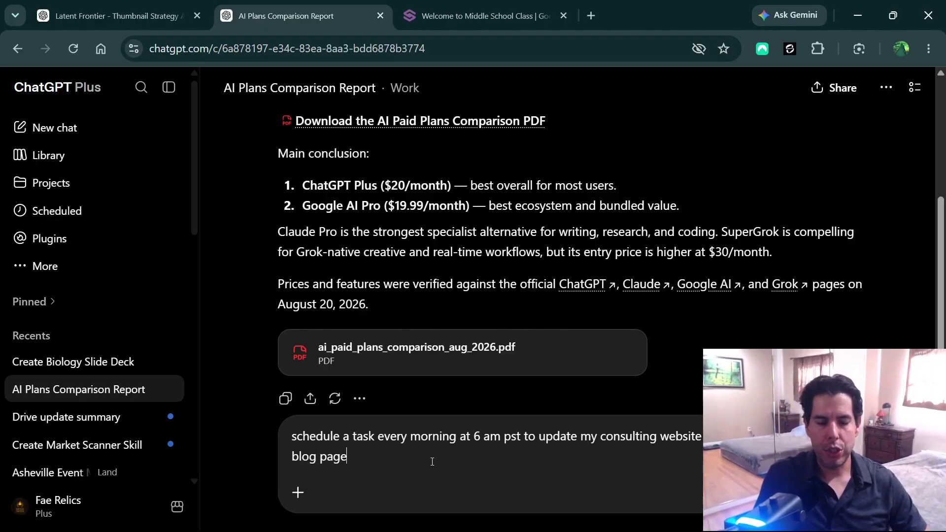
{"action": "type", "text": " rega"}
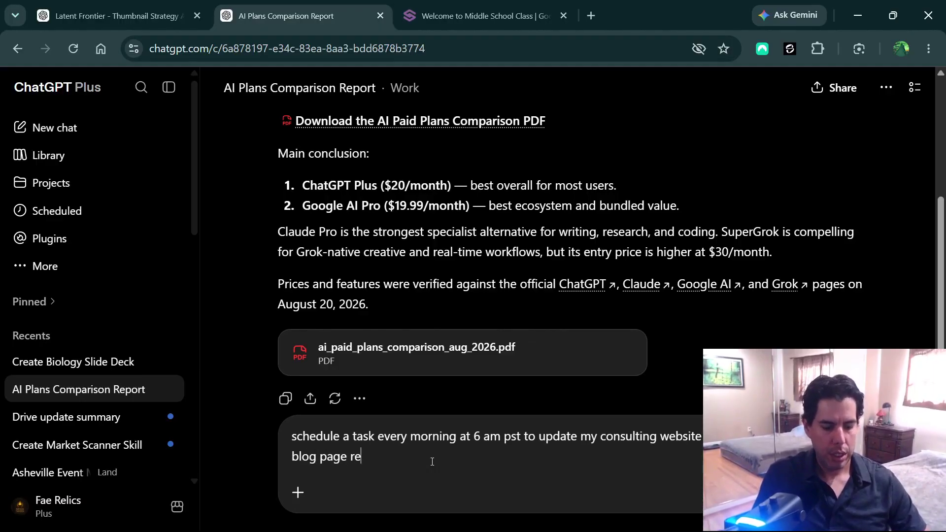
{"action": "key", "text": "BackSpace"}
{"action": "key", "text": "BackSpace"}
{"action": "key", "text": "BackSpace"}
{"action": "key", "text": "BackSpace"}
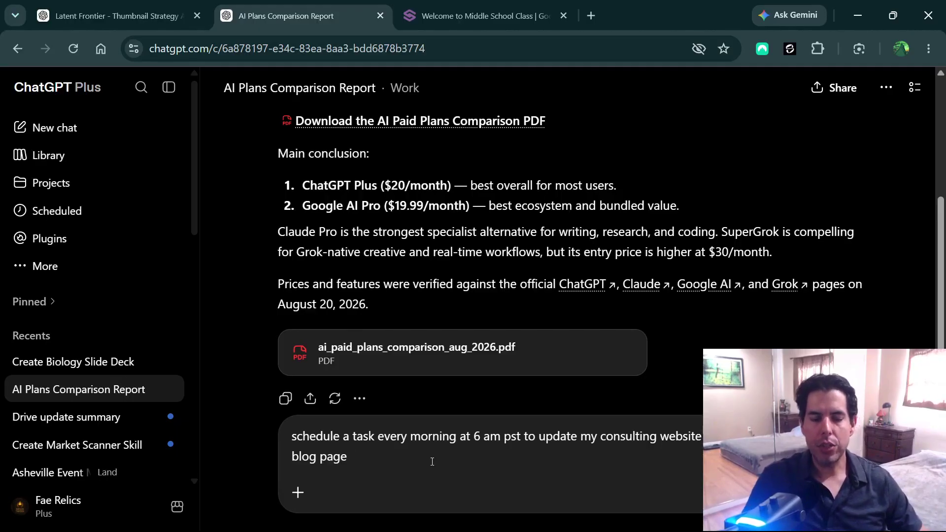
{"action": "type", "text": ". "}
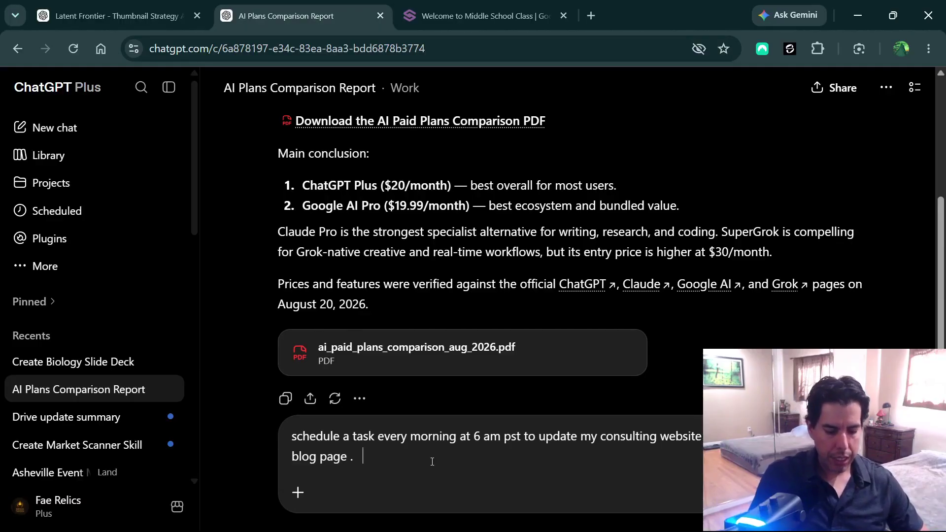
Add "refer to our Google Drive for the properly dated article" to the prompt, with Google Drive as a plugin mention
{"action": "type", "text": " in"}
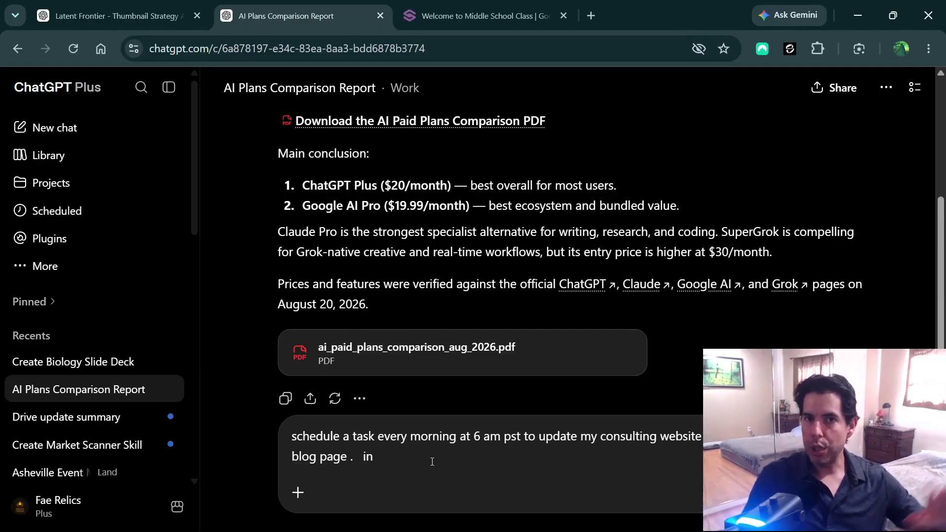
{"action": "key", "text": "BackSpace"}
{"action": "key", "text": "BackSpace"}
{"action": "key", "text": "BackSpace"}
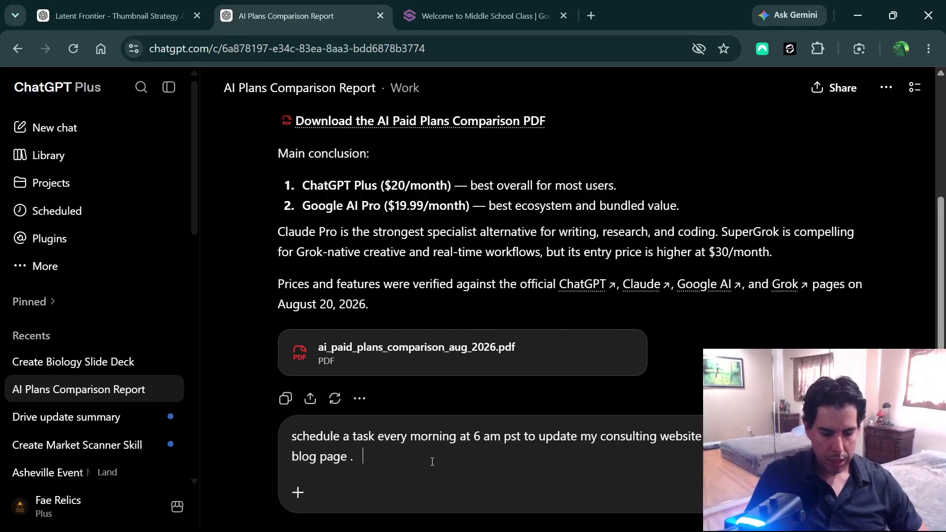
{"action": "type", "text": "refer to our  Google Drive  "}
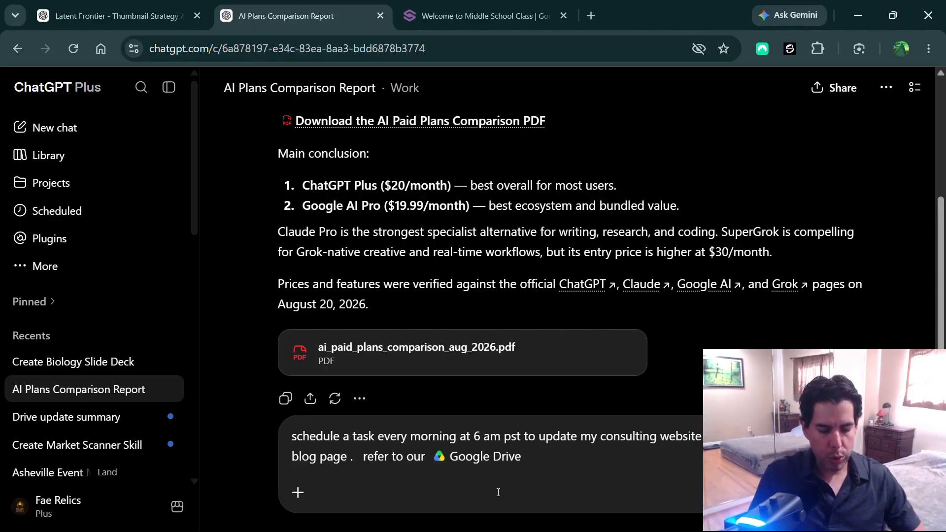
{"action": "type", "text": "for the "}
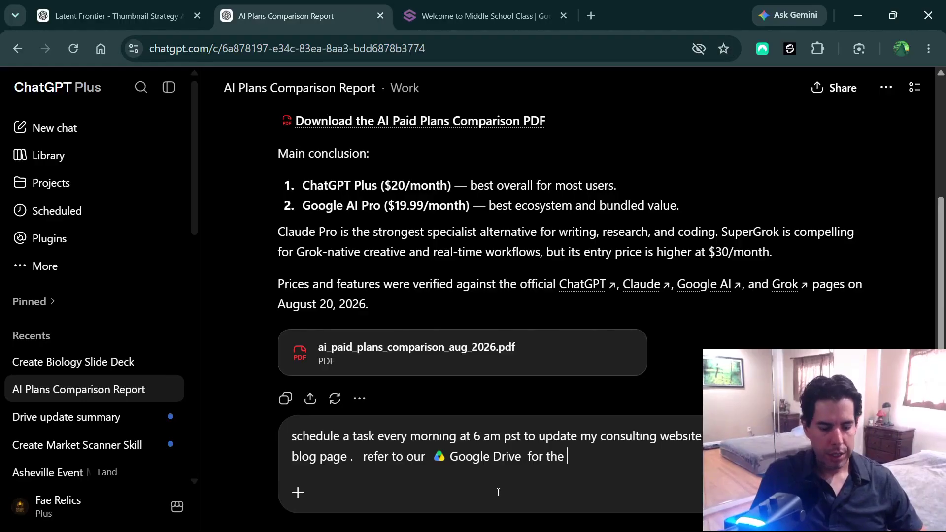
{"action": "type", "text": "pr"}
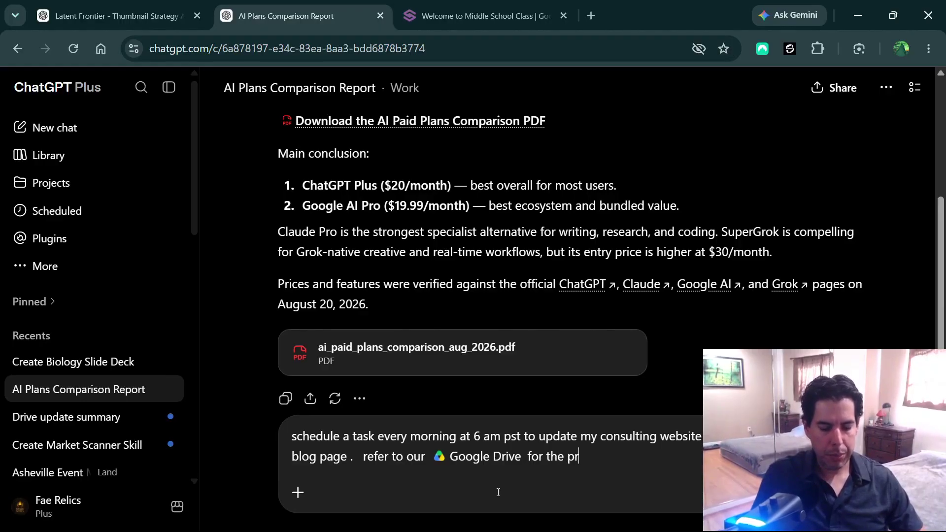
{"action": "type", "text": "operly dated article"}
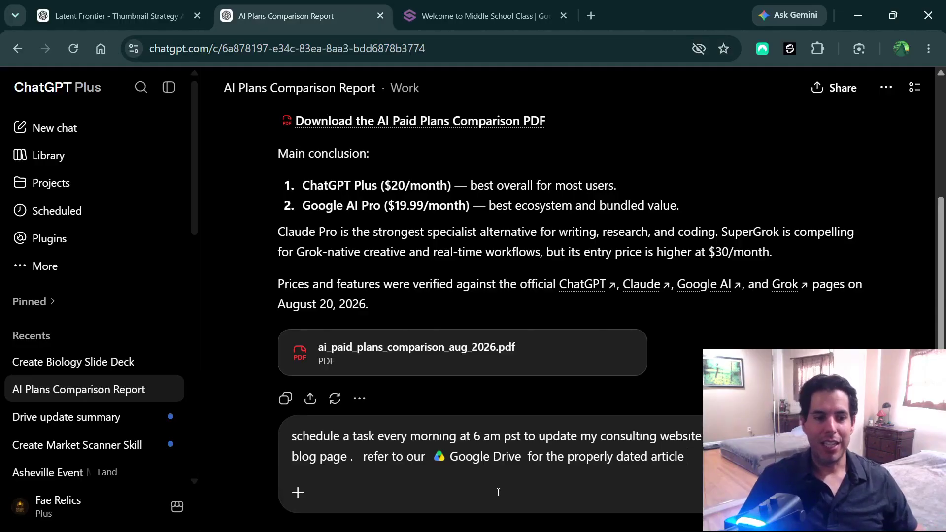
Delete the prompt text from "blog page" through "properly dated article"
{"action": "left_click_drag", "start_coordinate": [685, 460], "coordinate": [702, 439]}
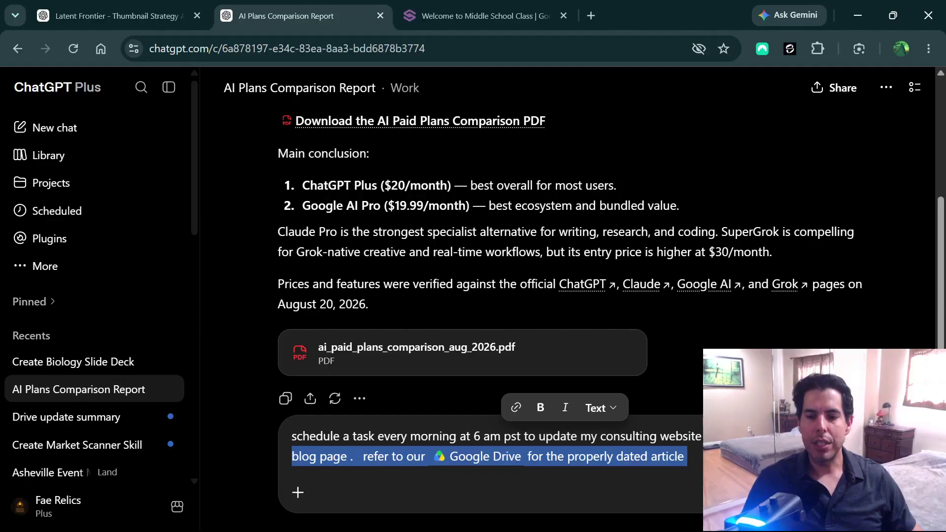
{"action": "key", "text": "BackSpace"}
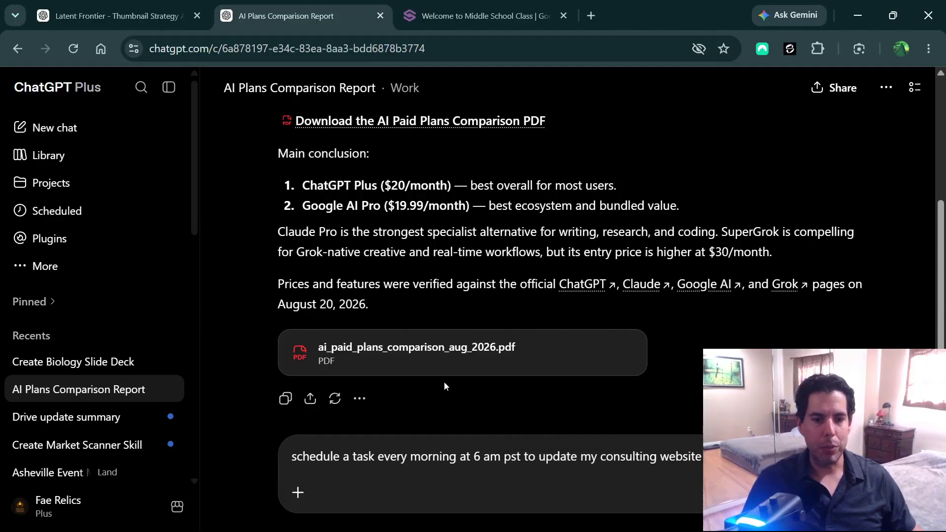